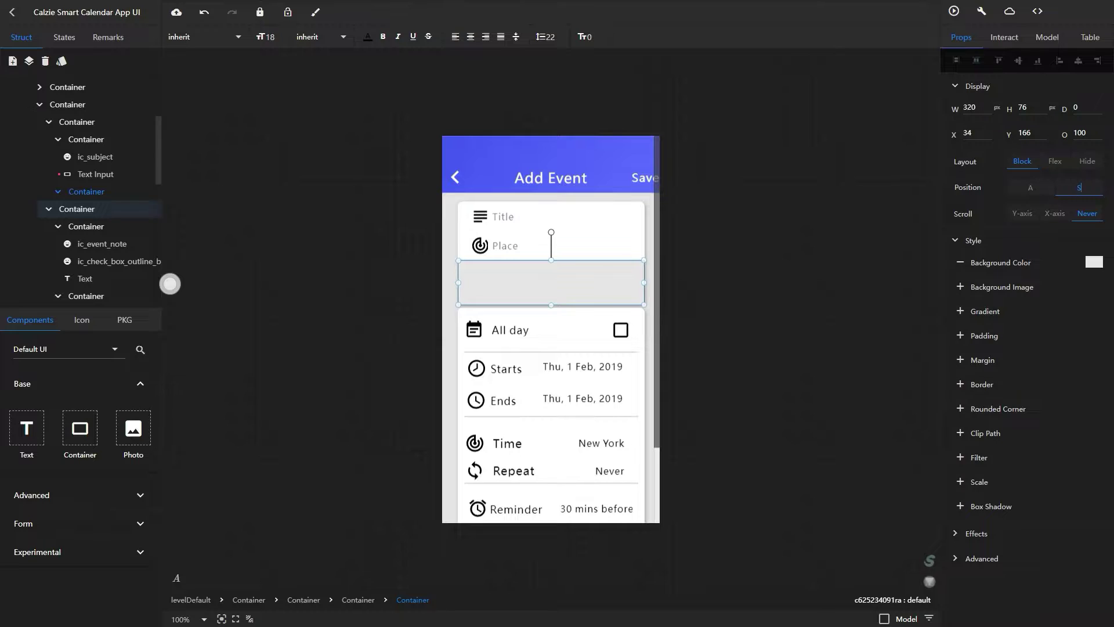
Set the background color of the empty container below the Place row to #F9CEAE.
click(1094, 262)
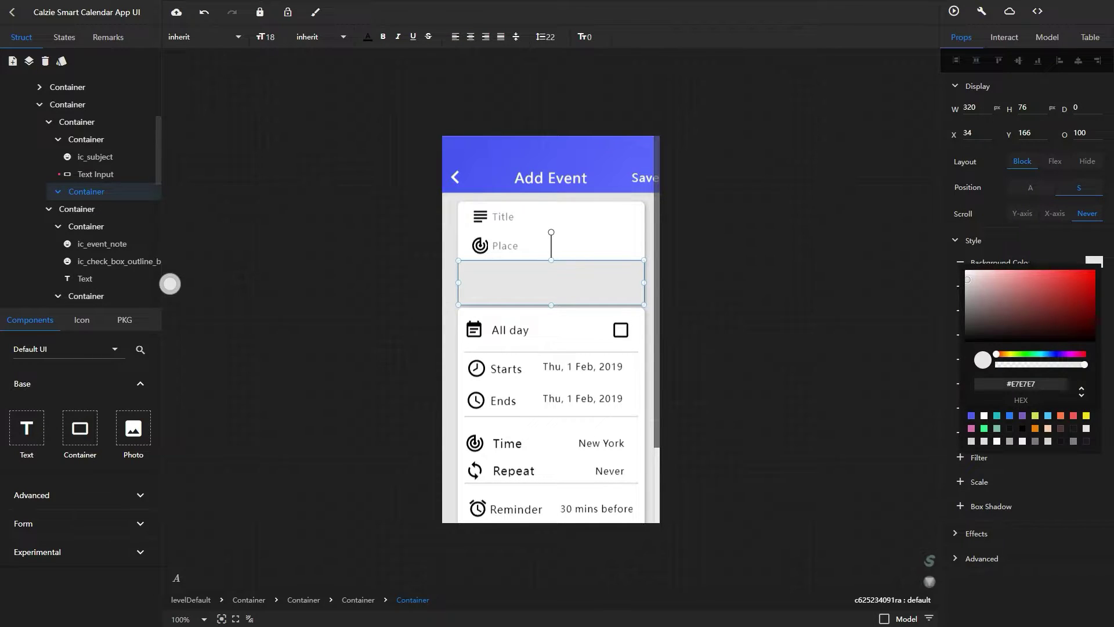
click(1048, 429)
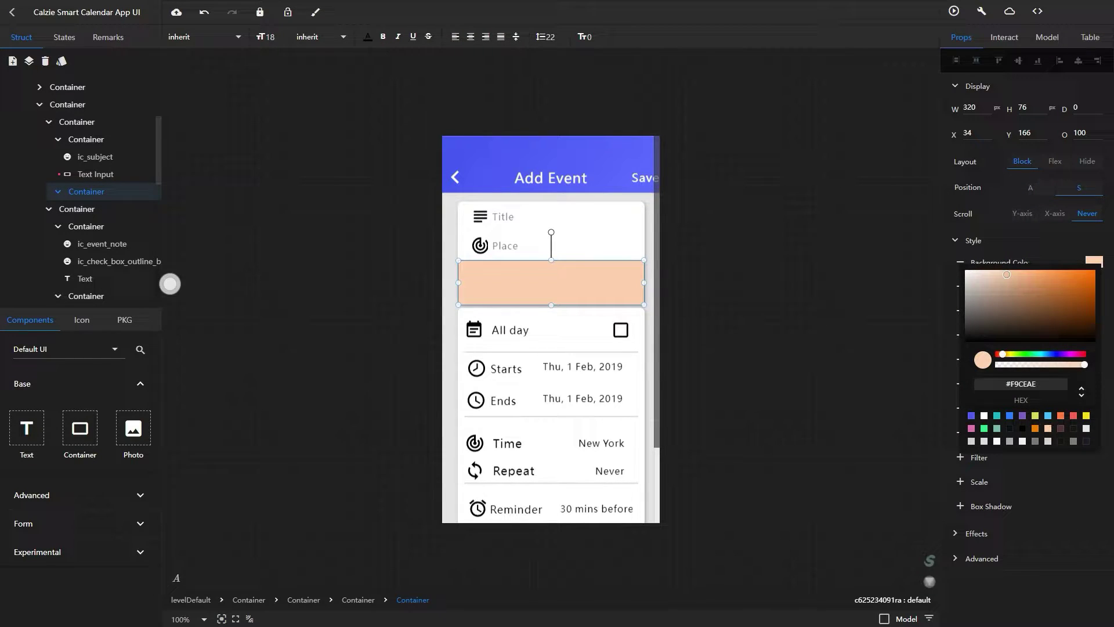
click(170, 284)
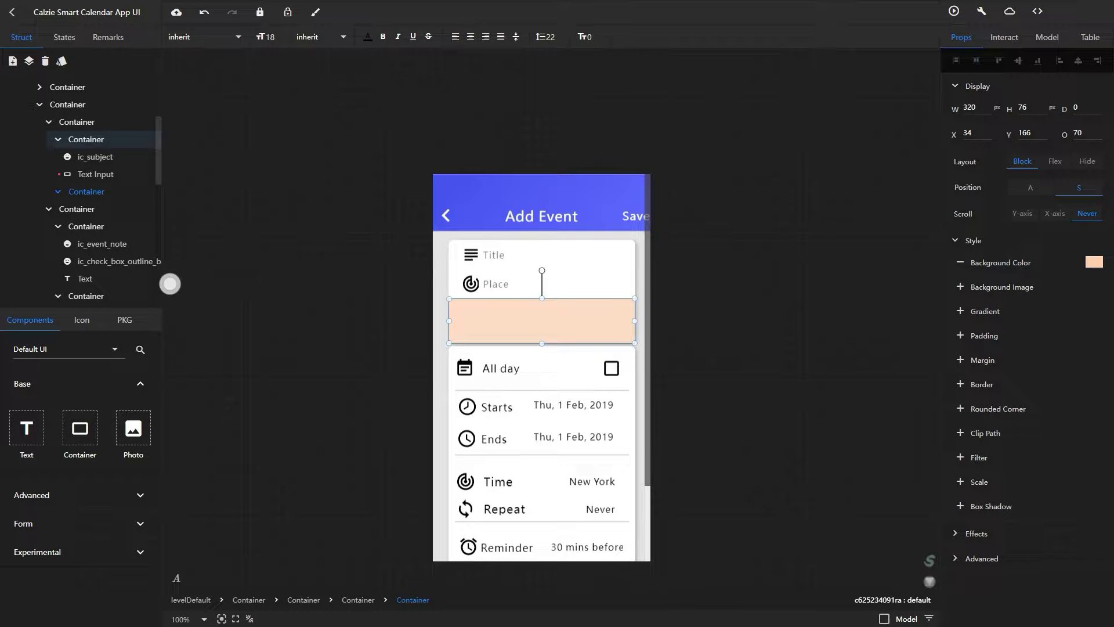
Add the Material Design timer icon to the peach container below the Place row.
click(82, 320)
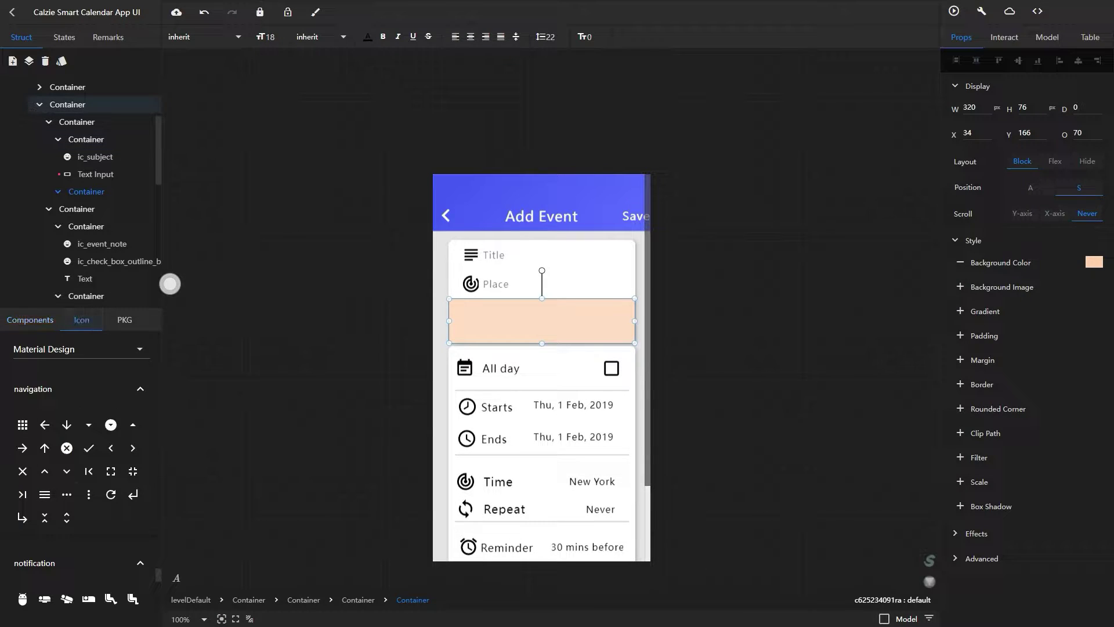
scroll(111, 518, up, 5)
scroll(111, 518, up, 5)
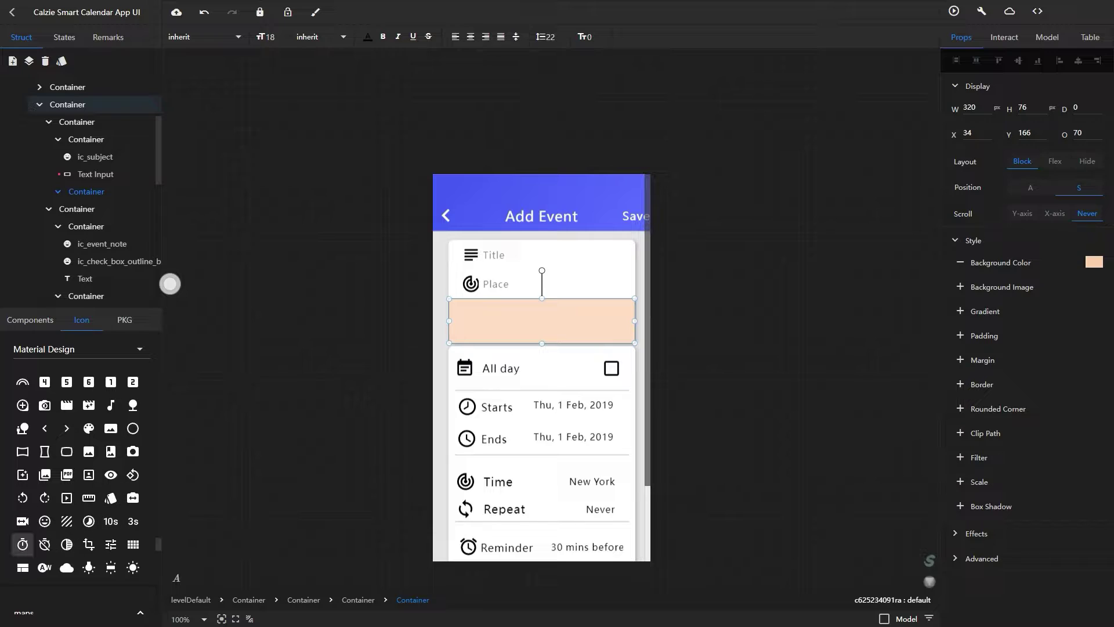
drag(23, 545, 484, 329)
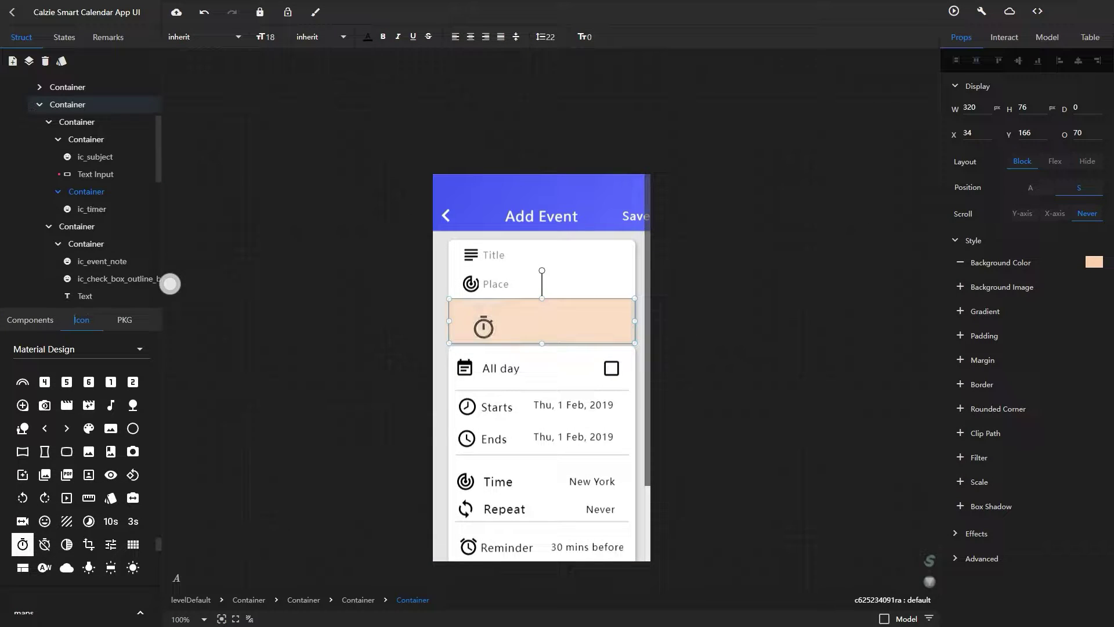
Nudge the timer icon up and left to about X 23, Y 16 inside the peach container.
key(Up)
key(Up)
key(Up)
key(Up)
key(Up)
key(Up)
key(Up)
key(Up)
key(Up)
key(Up)
key(Up)
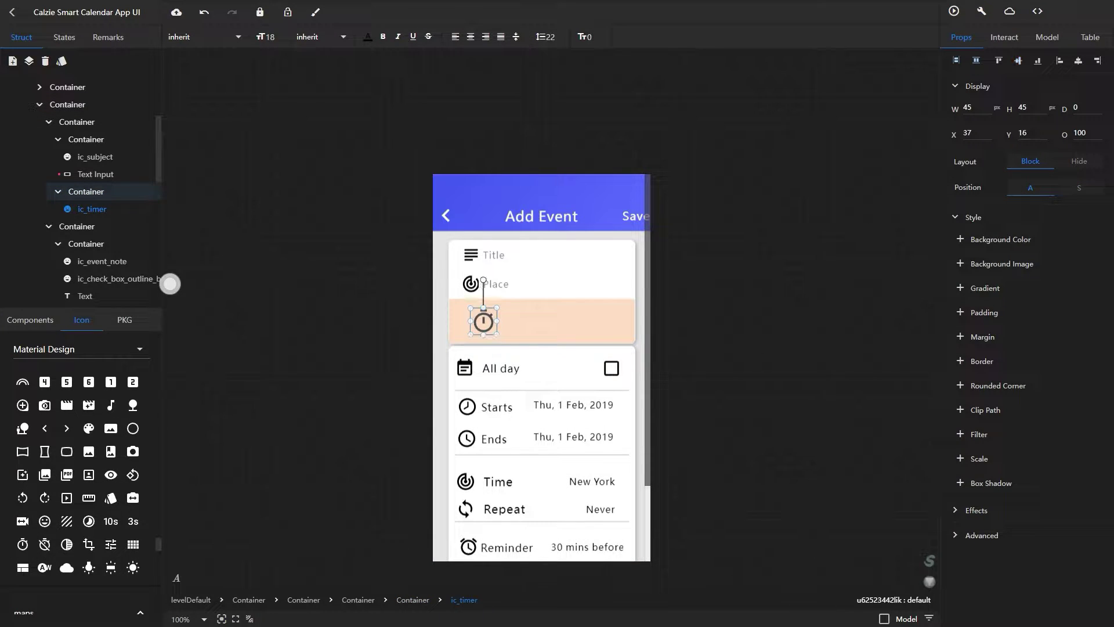
key(Left)
key(Left)
key(Left)
key(Left)
key(Left)
key(Left)
key(Left)
key(Left)
key(Left)
key(Left)
key(Left)
key(Left)
key(Left)
key(Left)
key(Left)
key(Left)
key(Left)
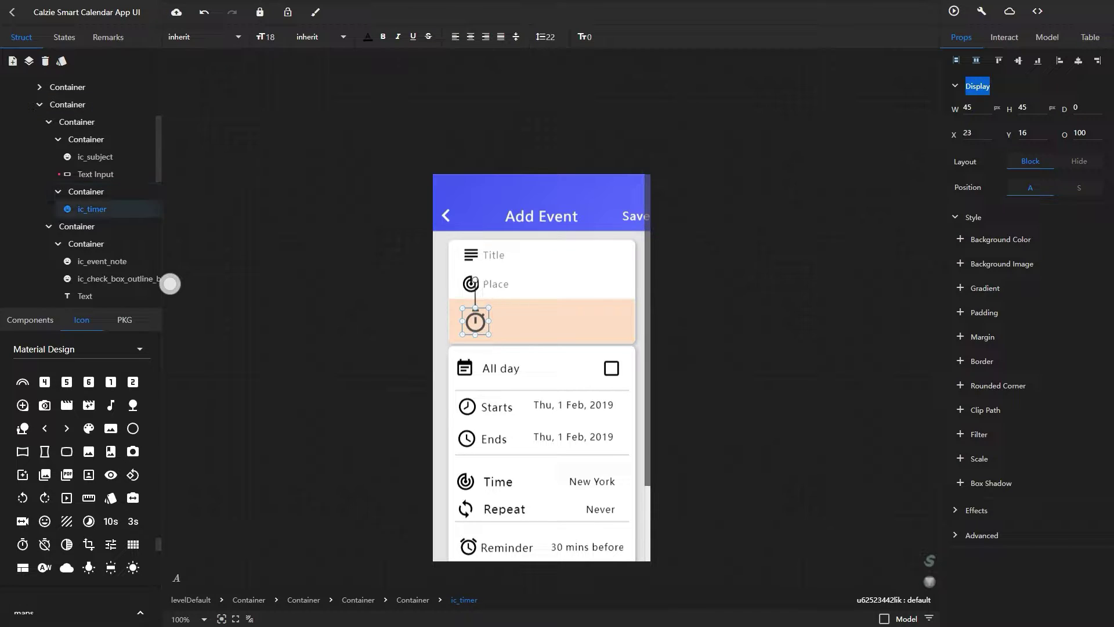
key(Down)
key(Escape)
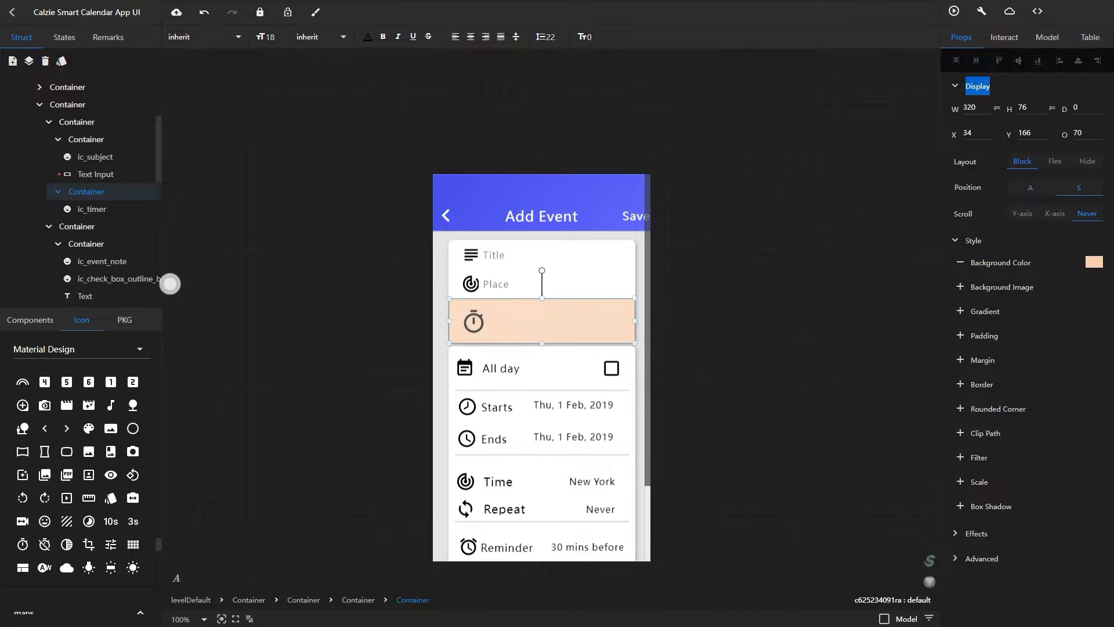
Add a text beside the timer icon reading "The event will take place according to the destination you have entered".
drag(27, 428, 493, 317)
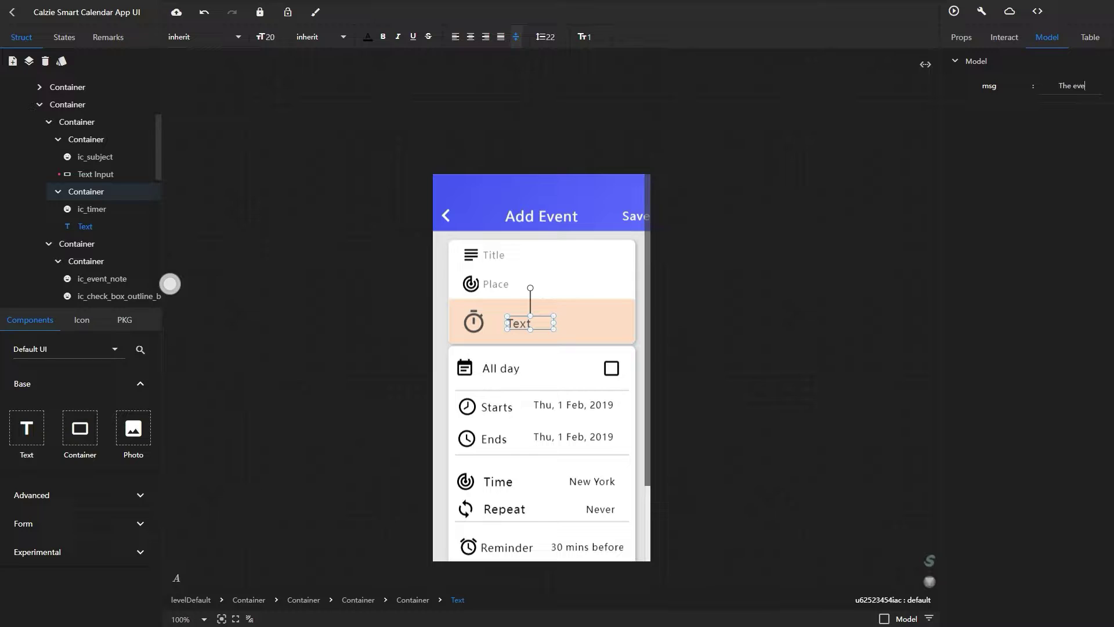
text(will)
text( take place acc)
text(ording to t)
text(he dest)
text(ination)
text( you have)
text( entered)
key(Return)
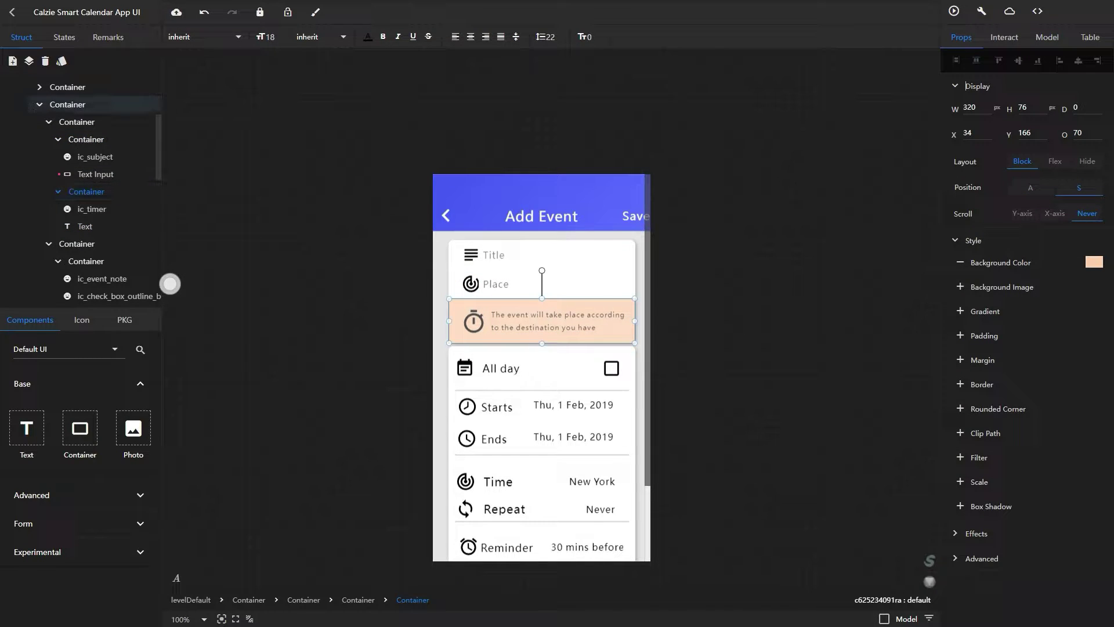
Add a second state, State-1, to the container holding Title and Place, and compare it with the default state.
click(60, 38)
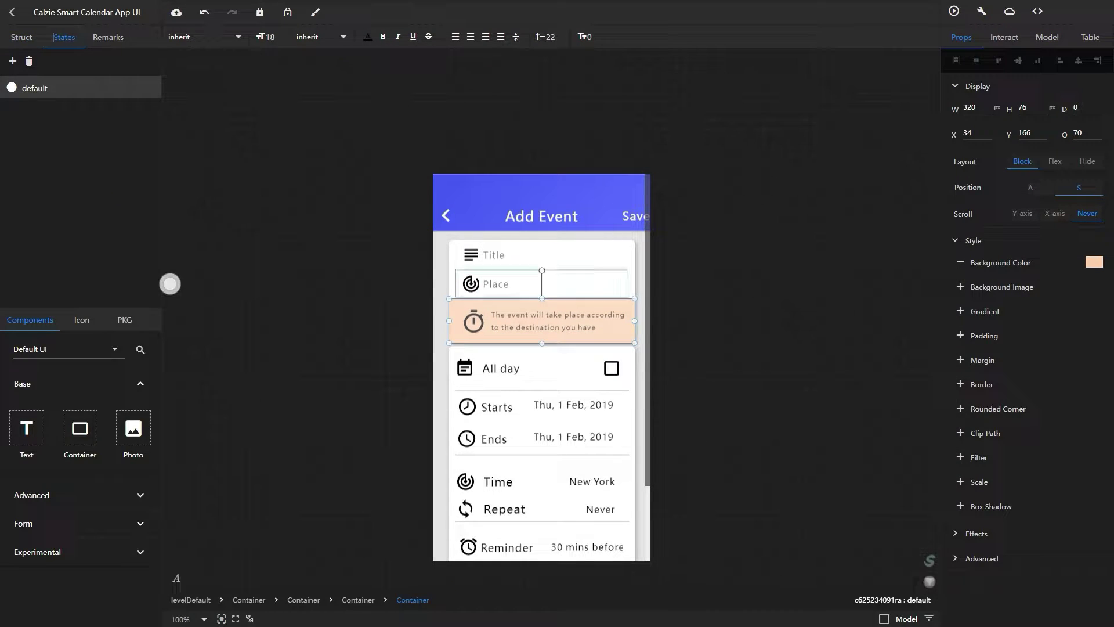
click(12, 61)
click(35, 87)
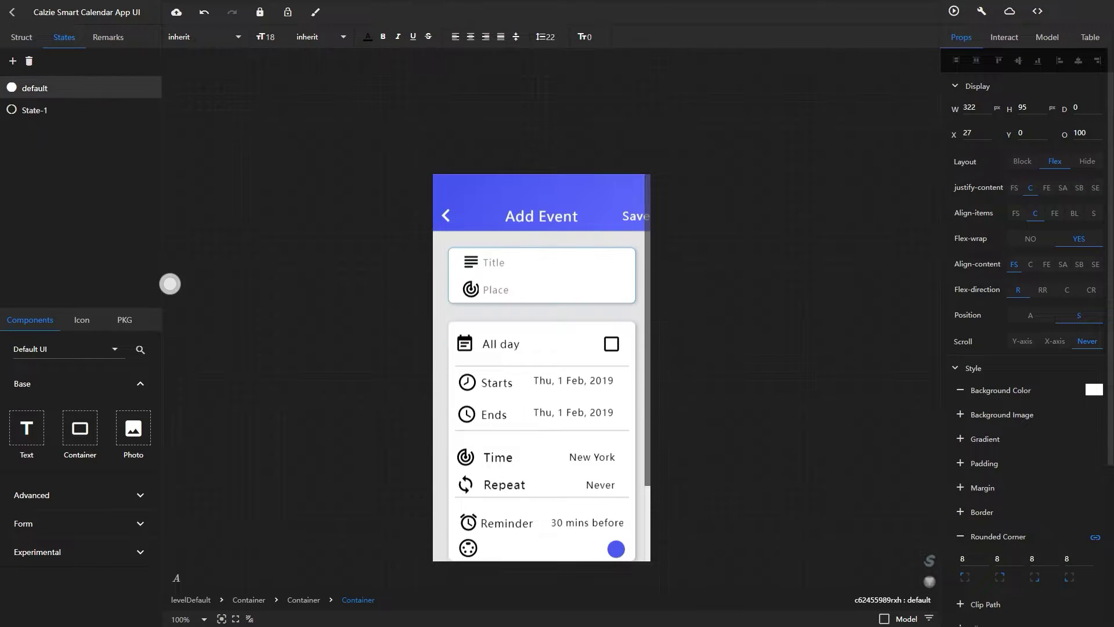
click(35, 109)
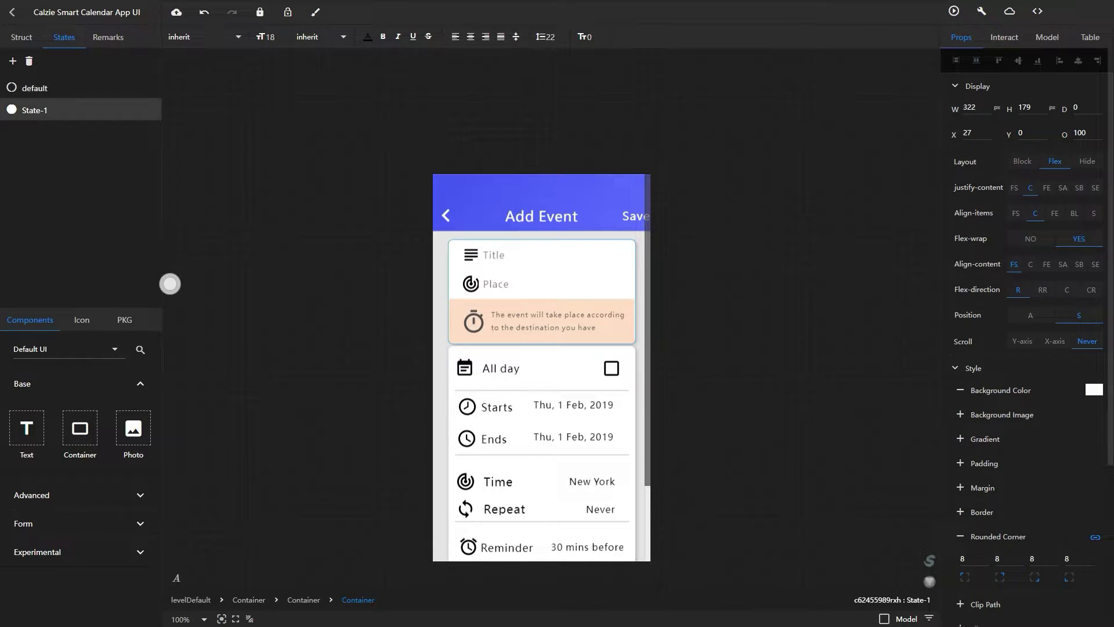
click(35, 87)
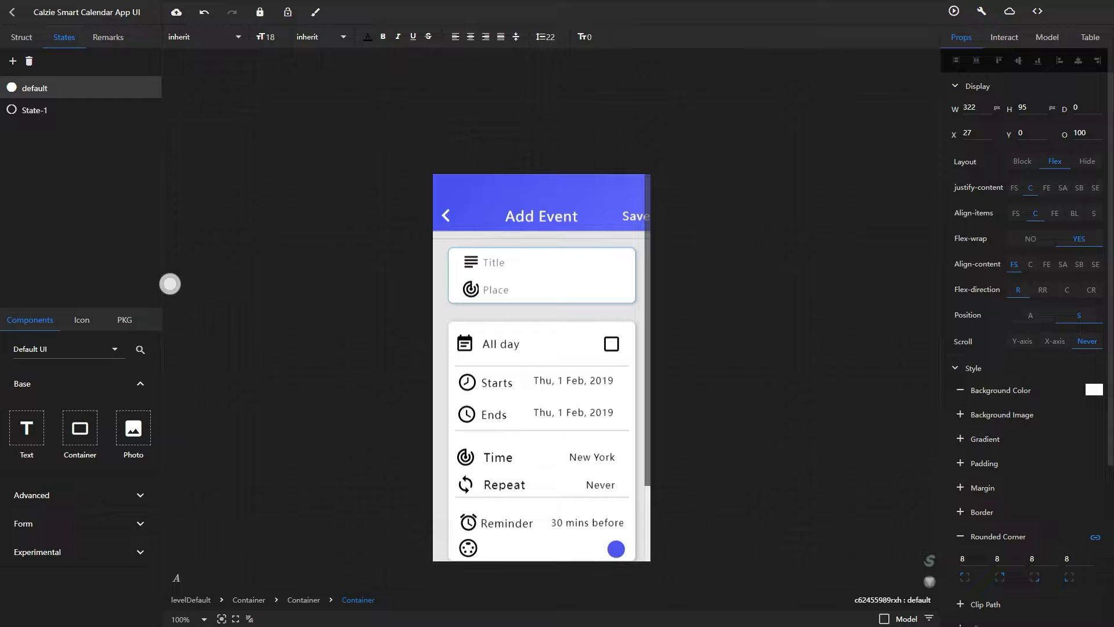
Add a touchstart interaction with a Toggle State action to the Place text input.
click(546, 290)
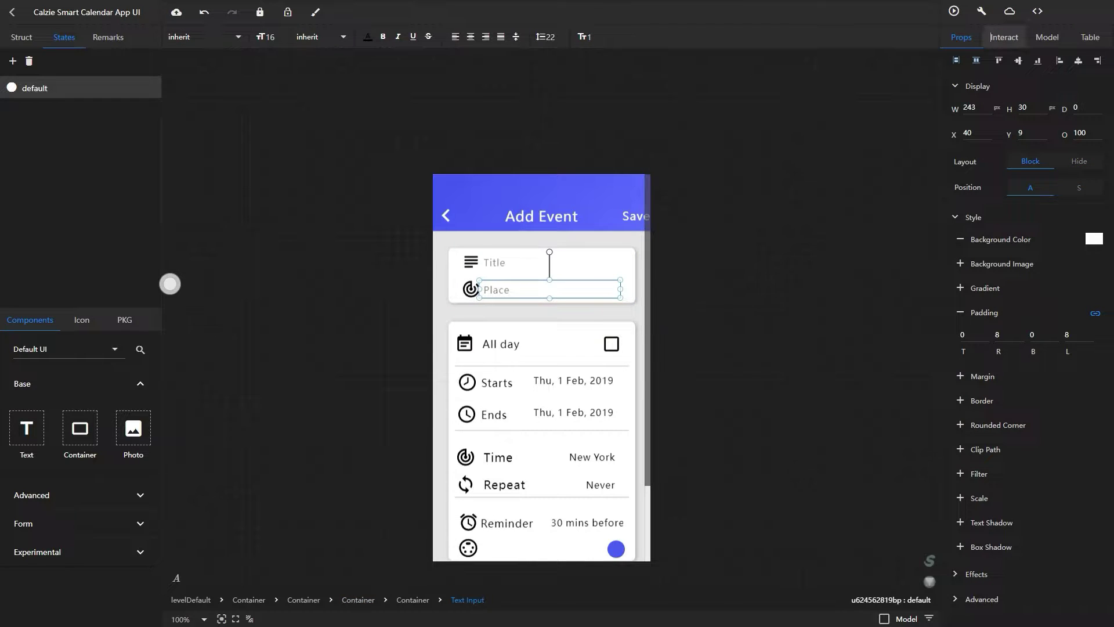
click(1003, 37)
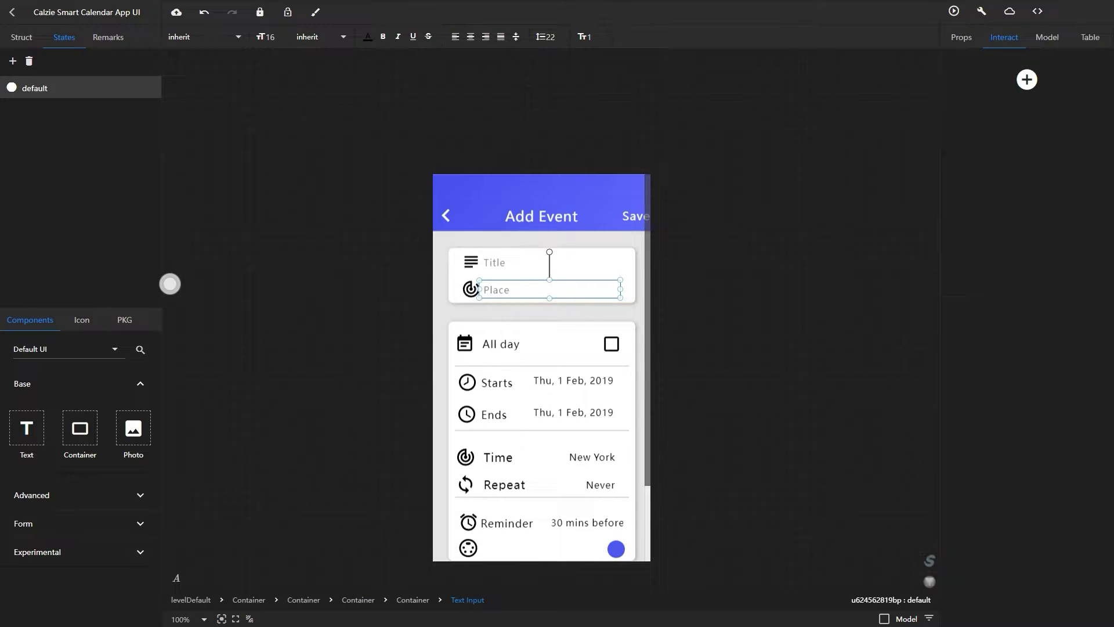
click(1025, 78)
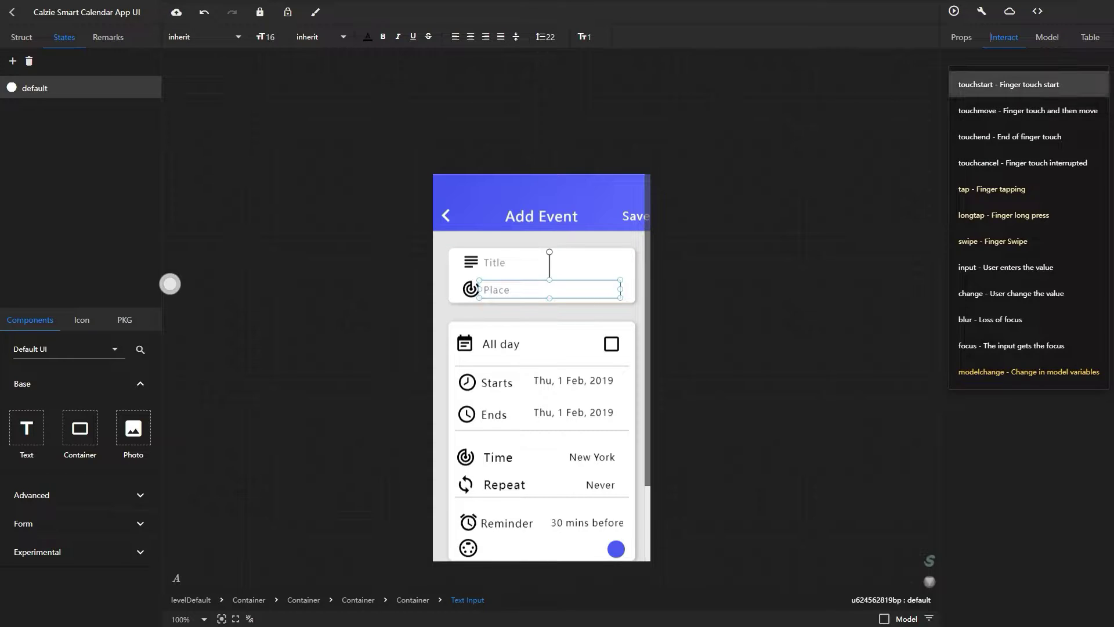
click(998, 84)
click(1022, 140)
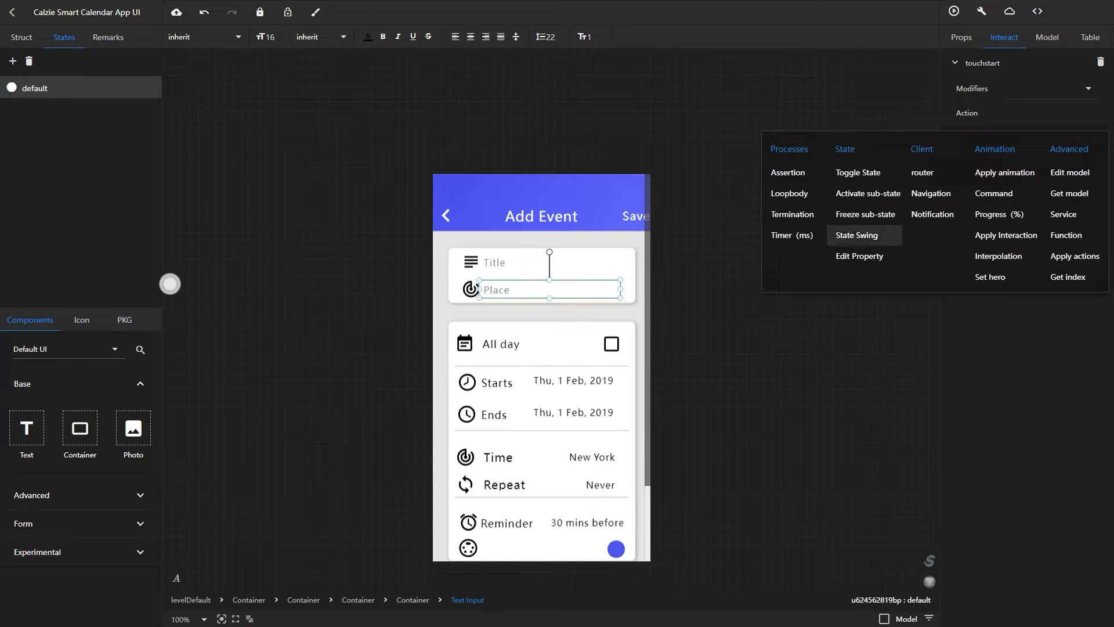
click(858, 173)
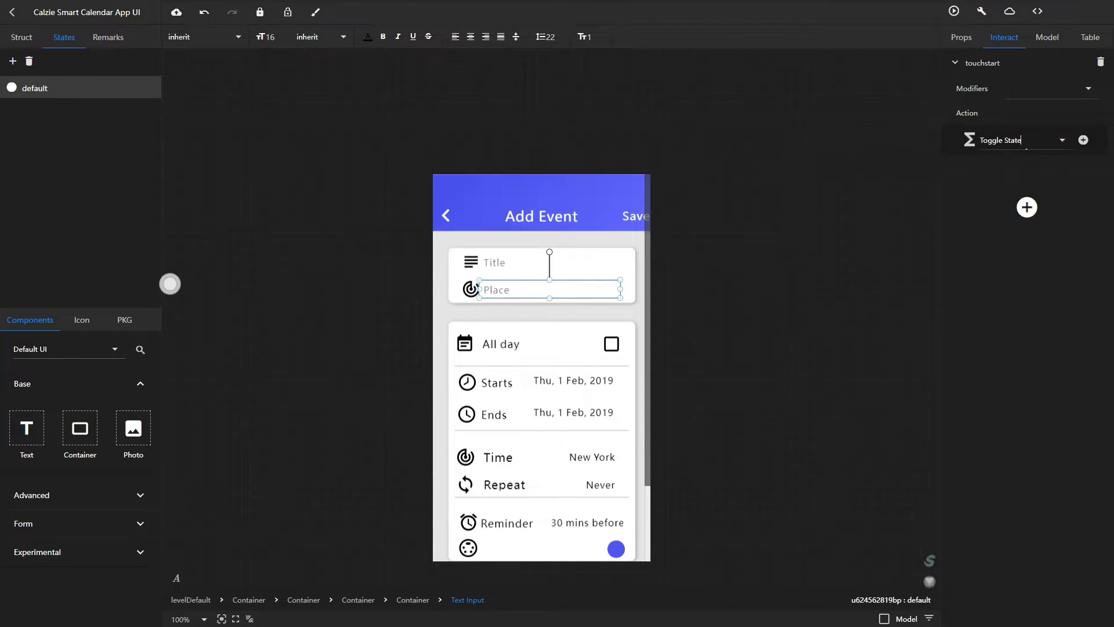
click(1084, 140)
Try pointing the Toggle State action's target at a Container on the page.
click(1045, 189)
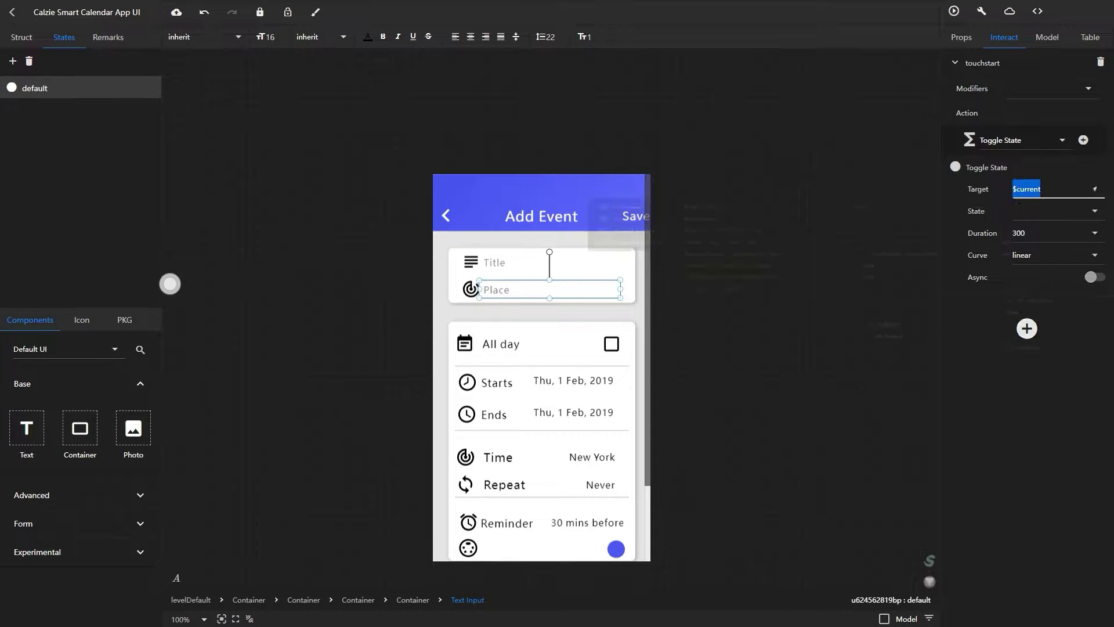
click(627, 225)
click(1048, 211)
Rename the container that encloses the Title and Place rows to Container01.
click(22, 37)
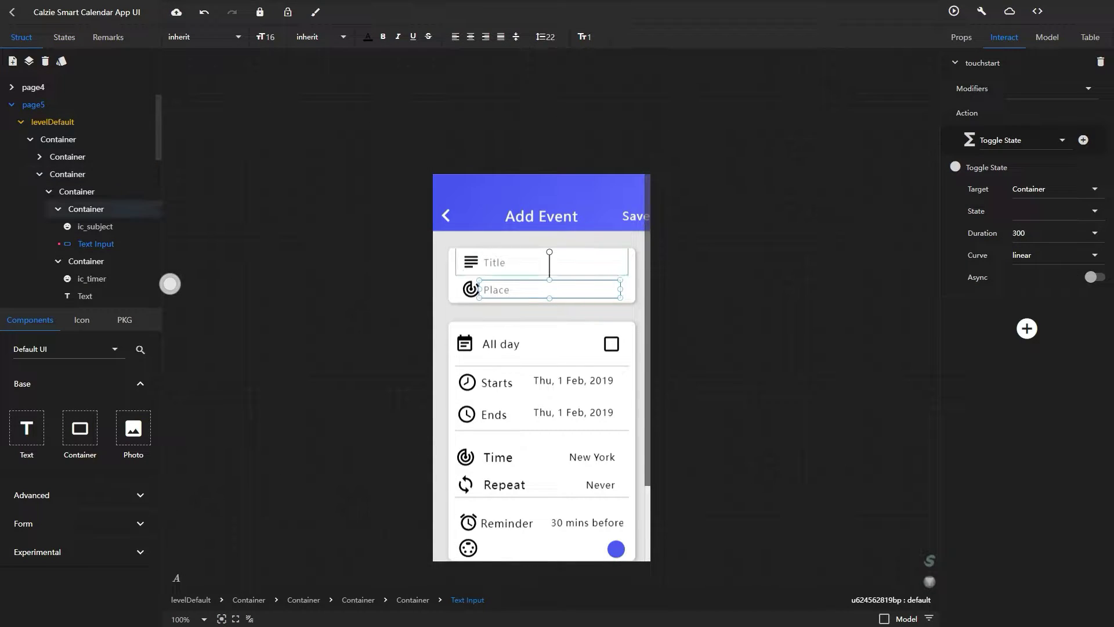
click(76, 191)
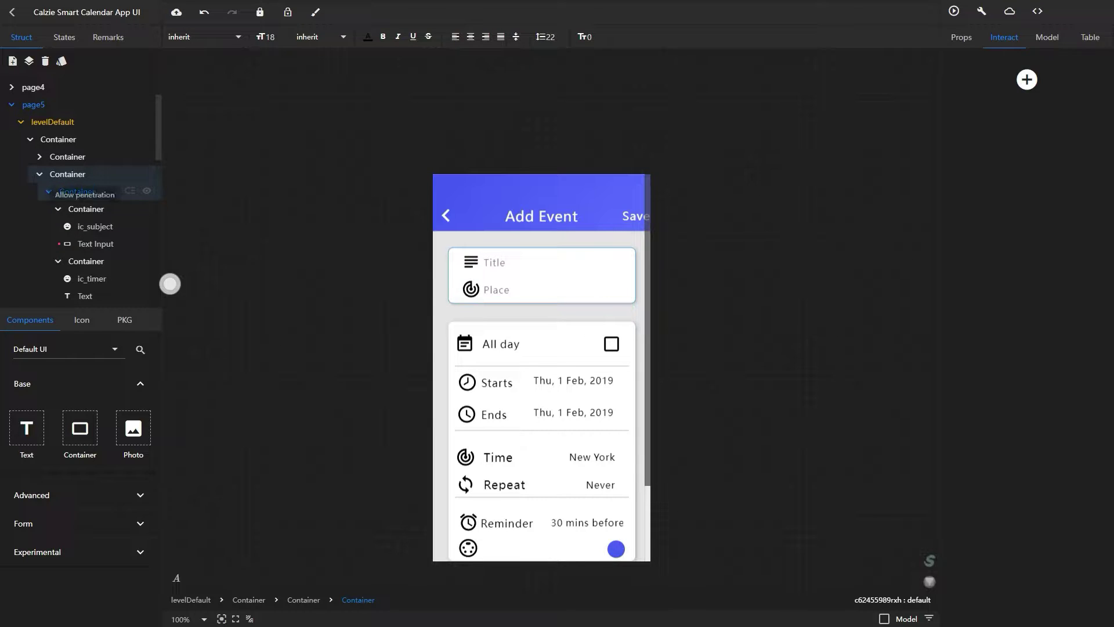
double_click(77, 192)
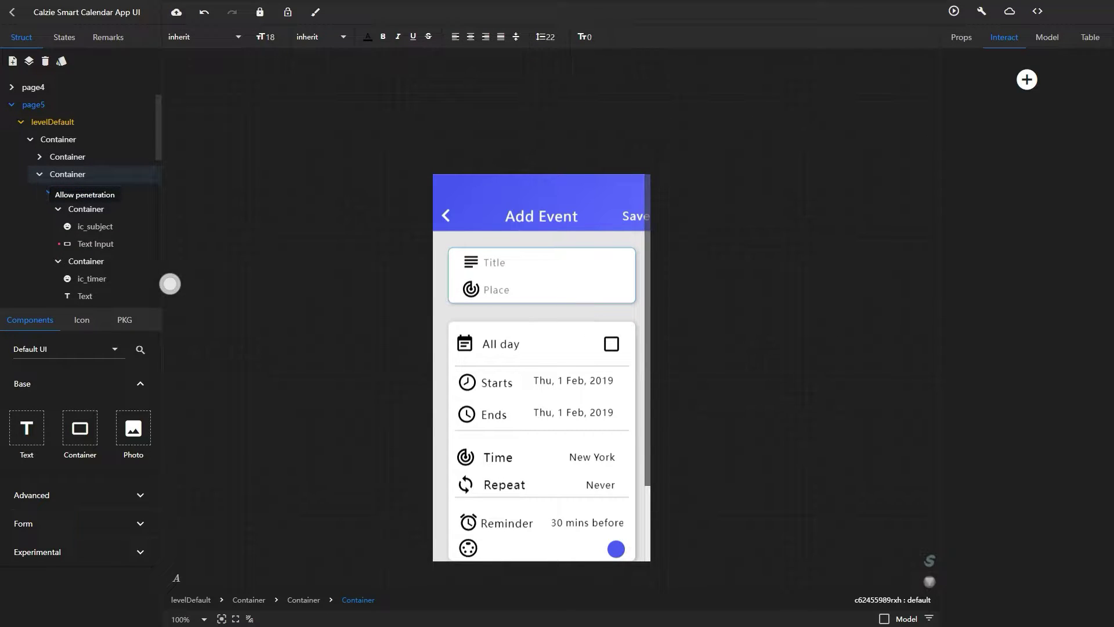
text(01)
key(Return)
Set the Place input's Toggle State action to target Container01 and switch it to State-1.
click(96, 244)
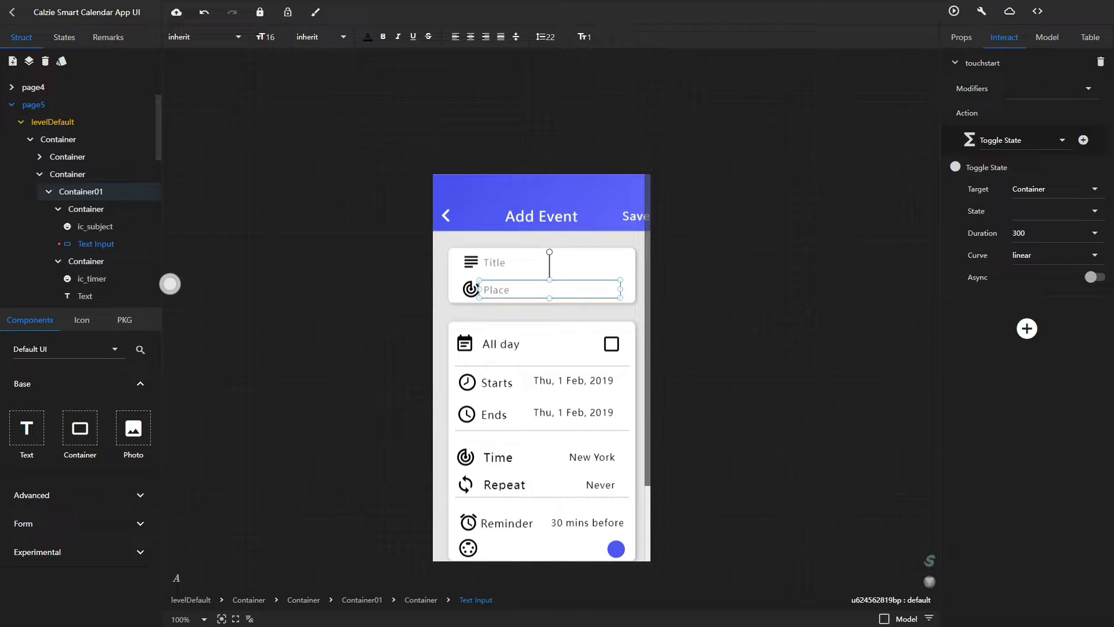
click(1094, 189)
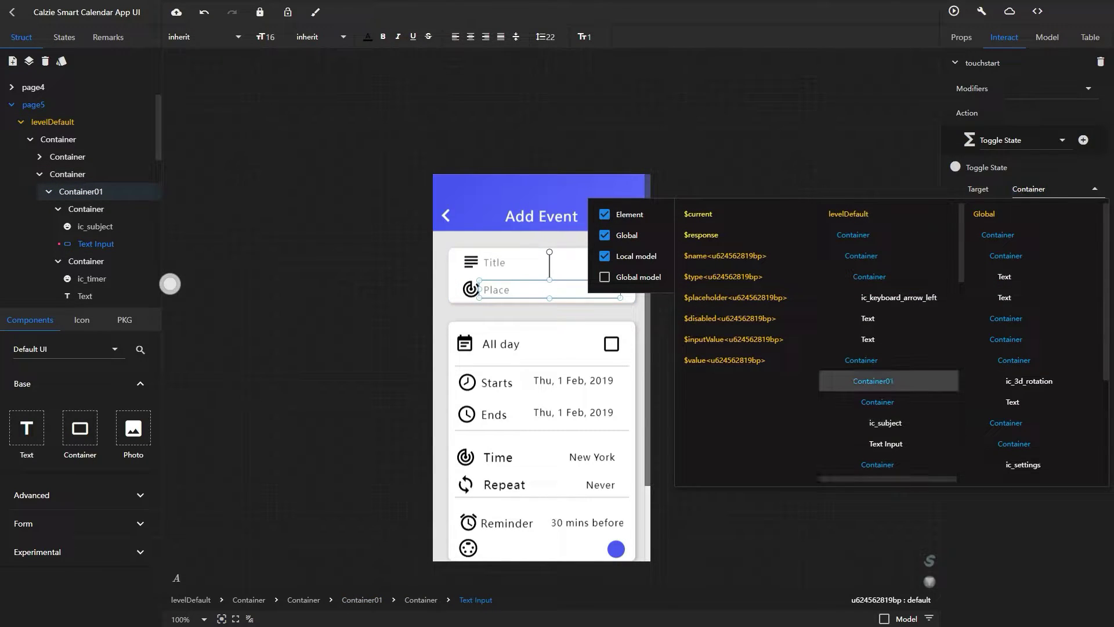
click(888, 381)
click(1057, 211)
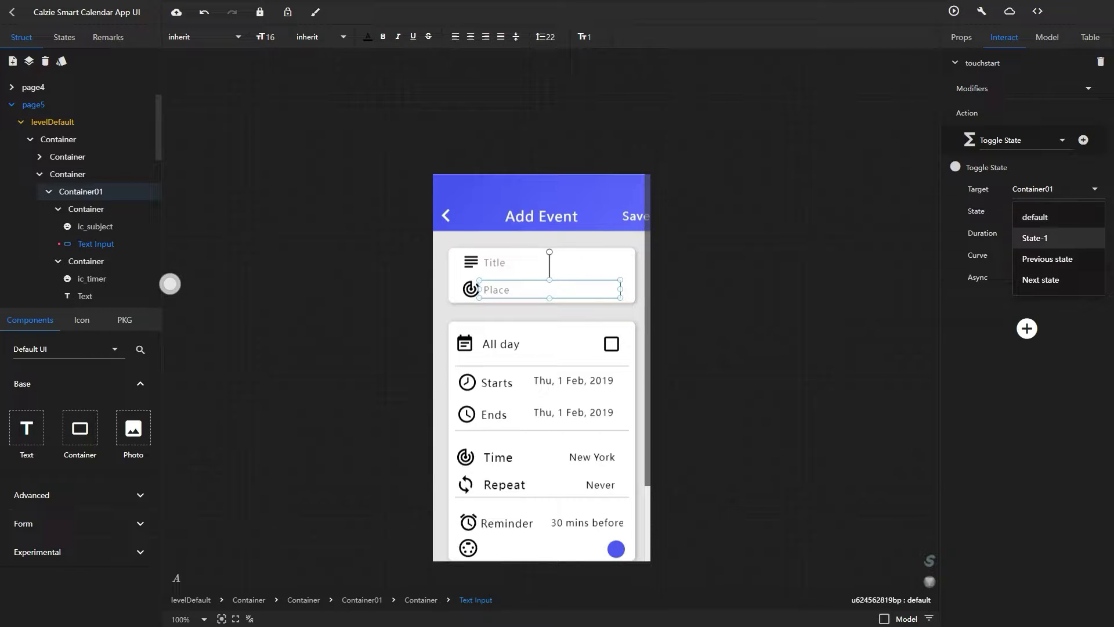
click(1039, 238)
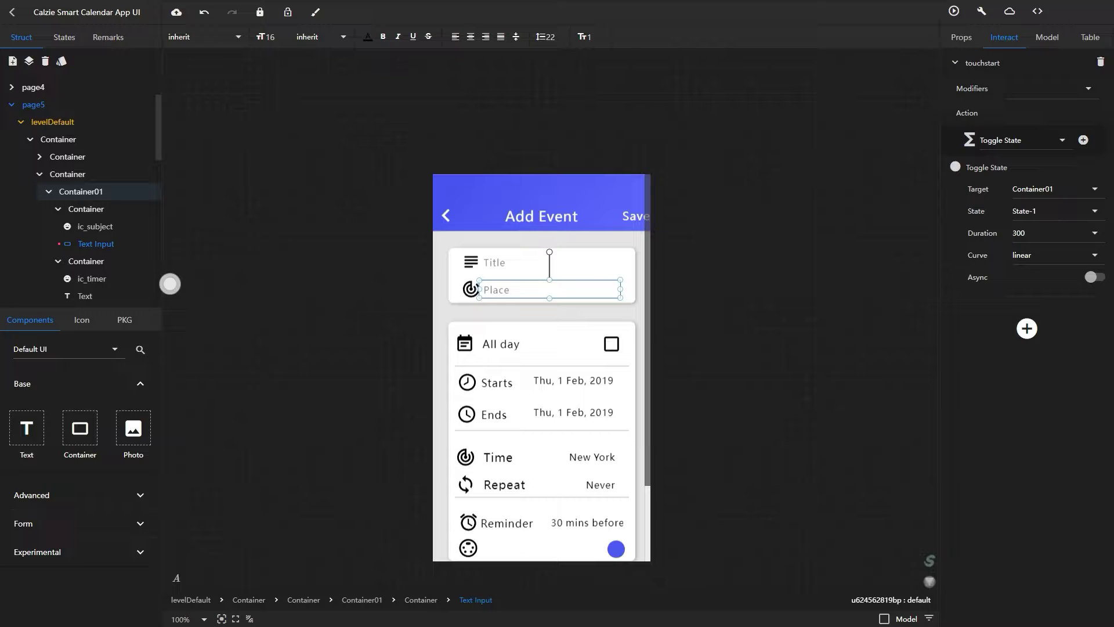
Preview the Add Event page, test the interaction by tapping the Place field, and return to editing.
click(954, 11)
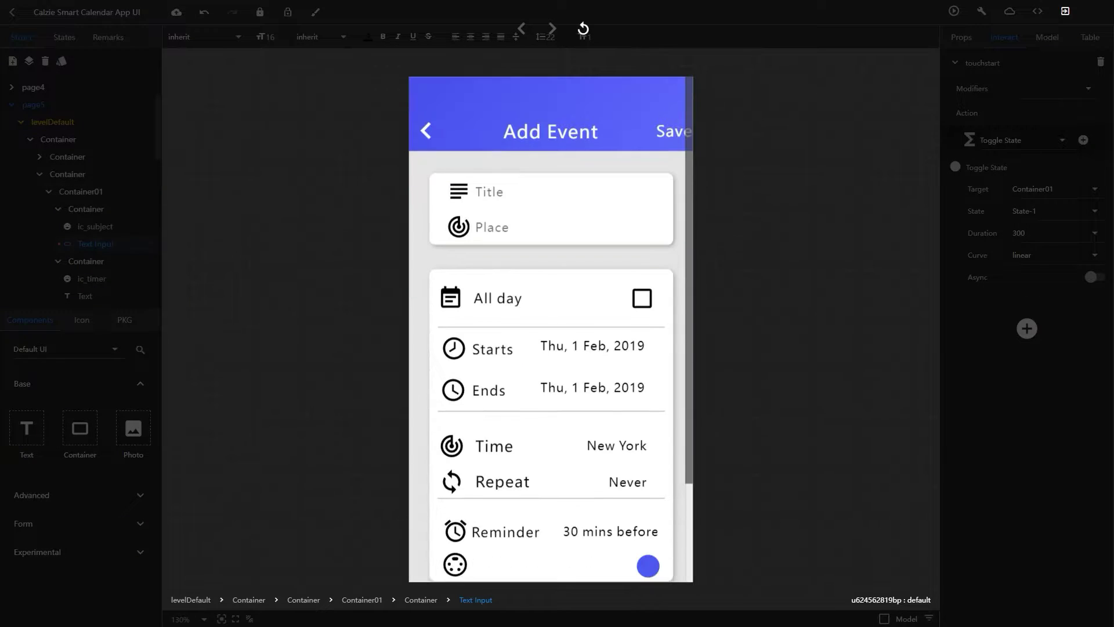
click(493, 225)
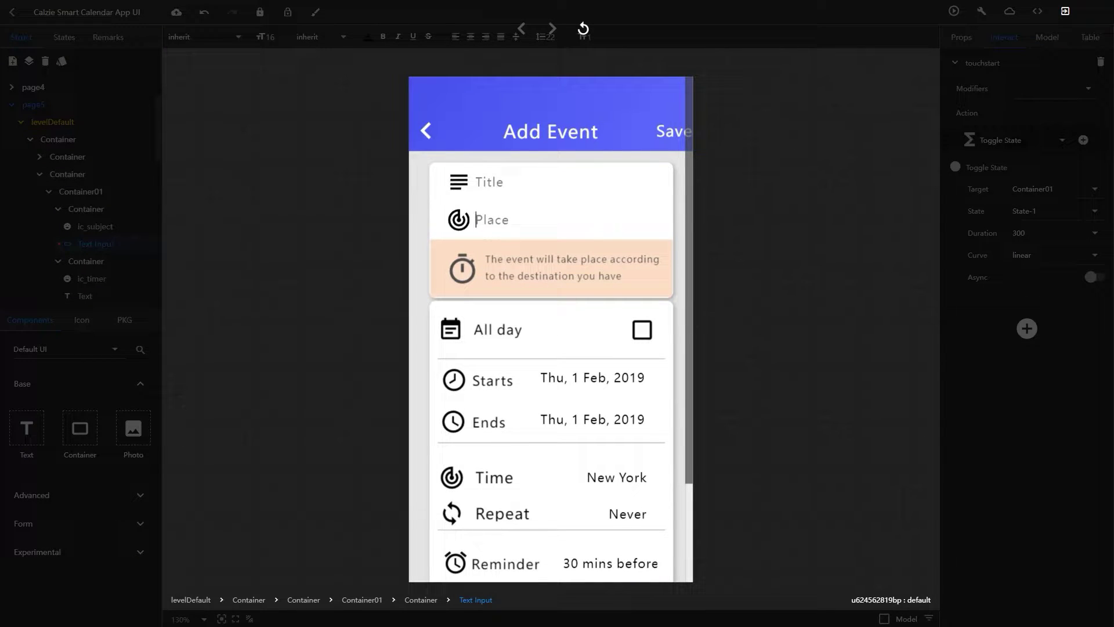
click(1065, 11)
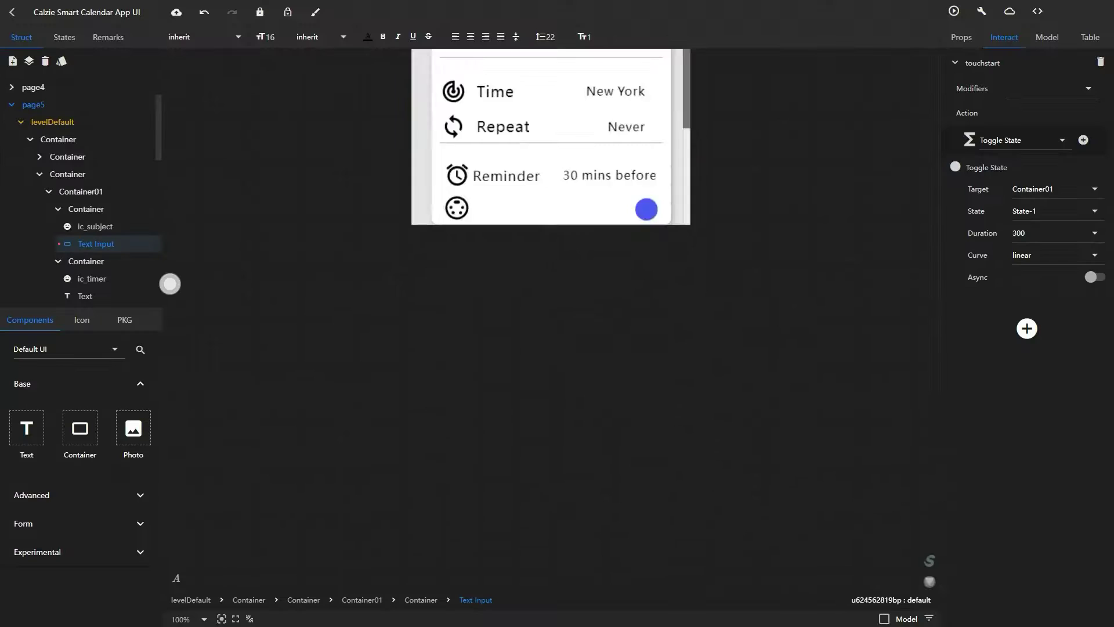
Display Container01 in its State-1 and select the timer message container below the Place row, returning to Container01.
click(81, 191)
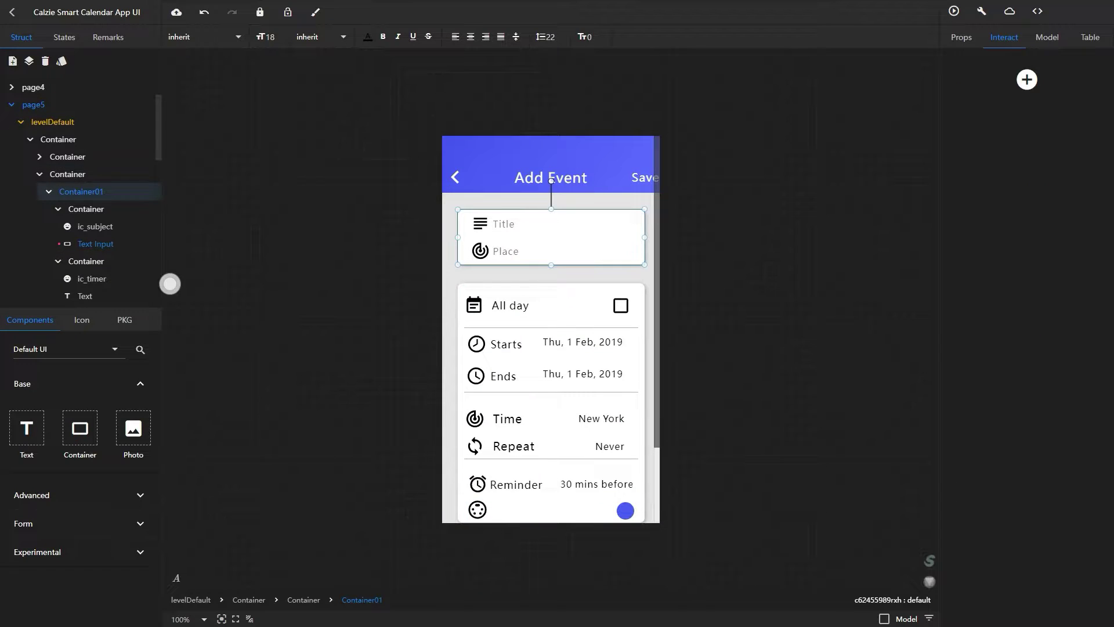
click(64, 37)
click(35, 110)
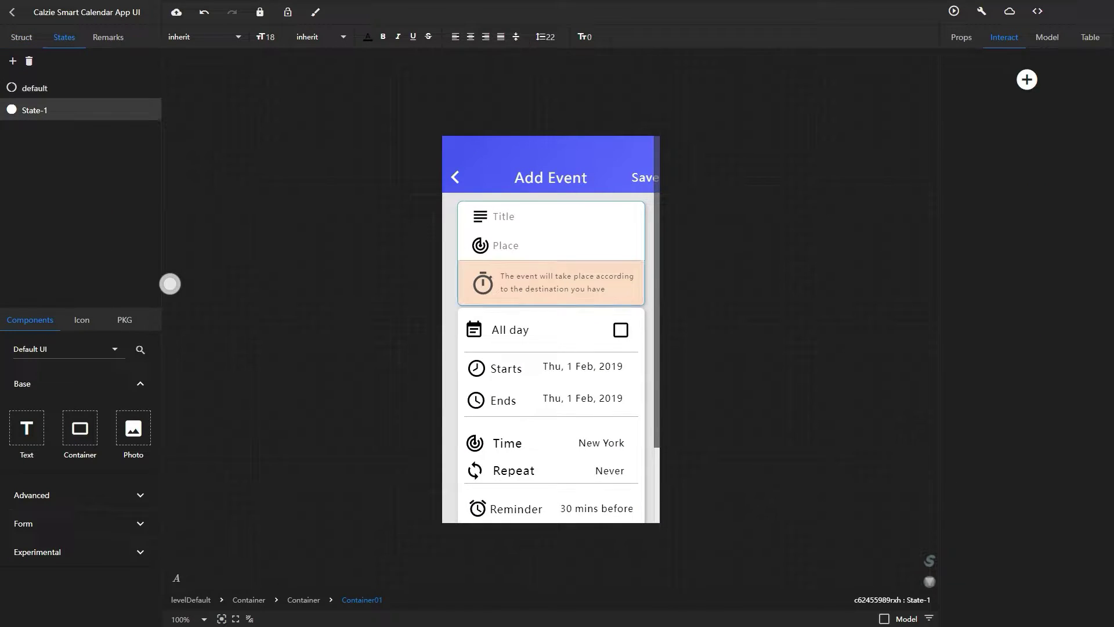
key(Delete)
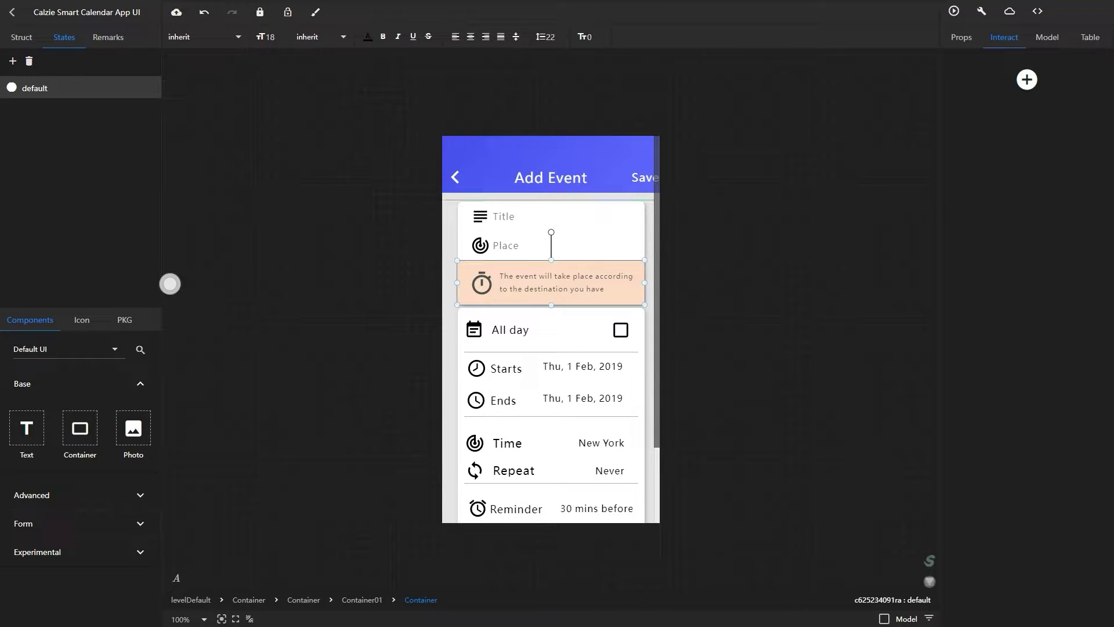
click(449, 284)
click(465, 284)
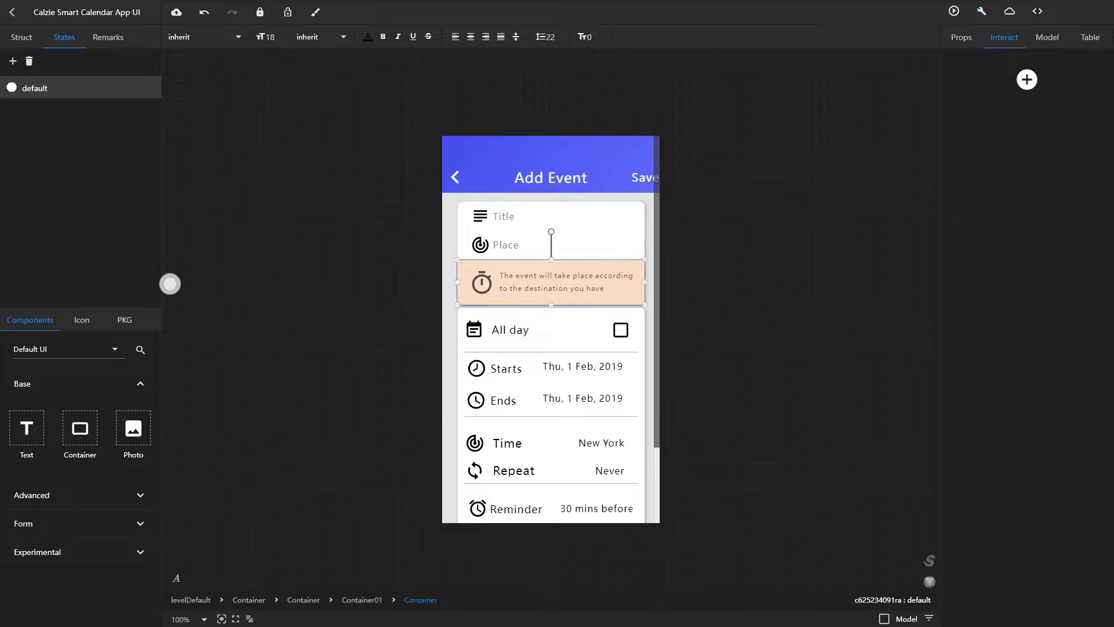
click(16, 37)
click(80, 192)
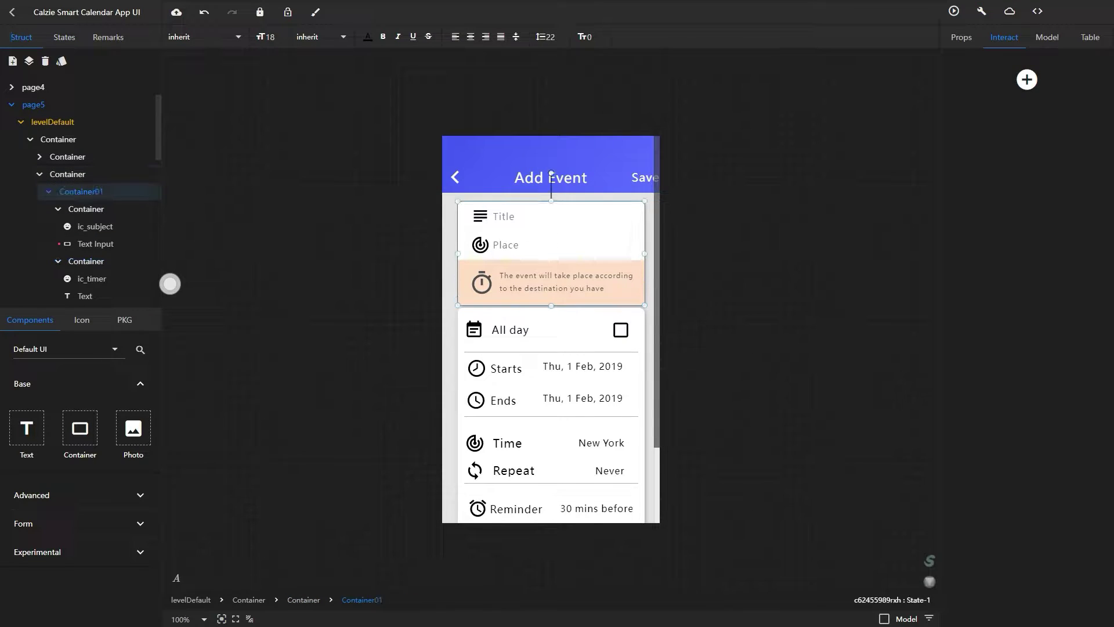
Select the All day row and bring up the toggle icons of the Material Design icon set.
scroll(546, 358, down, 1)
scroll(547, 358, down, 2)
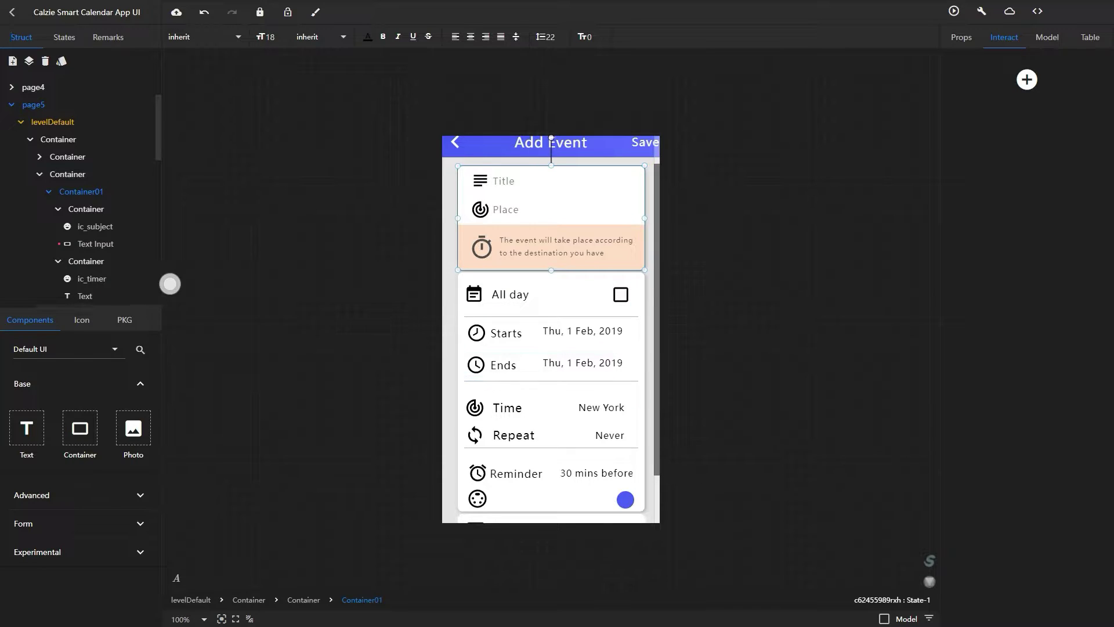
click(522, 294)
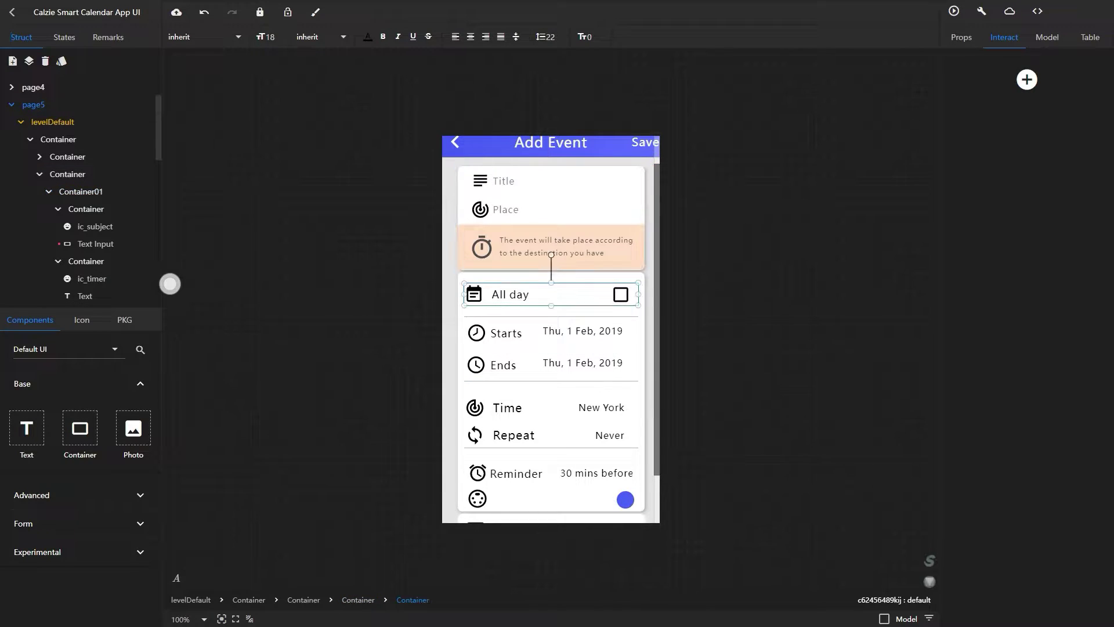
click(81, 320)
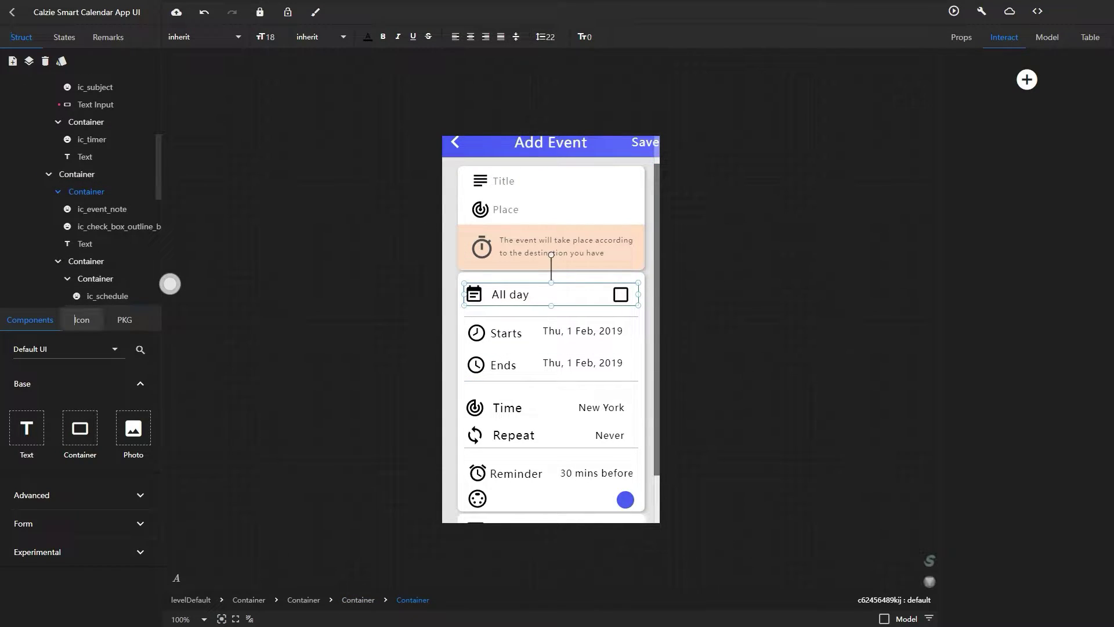
scroll(75, 464, down, 10)
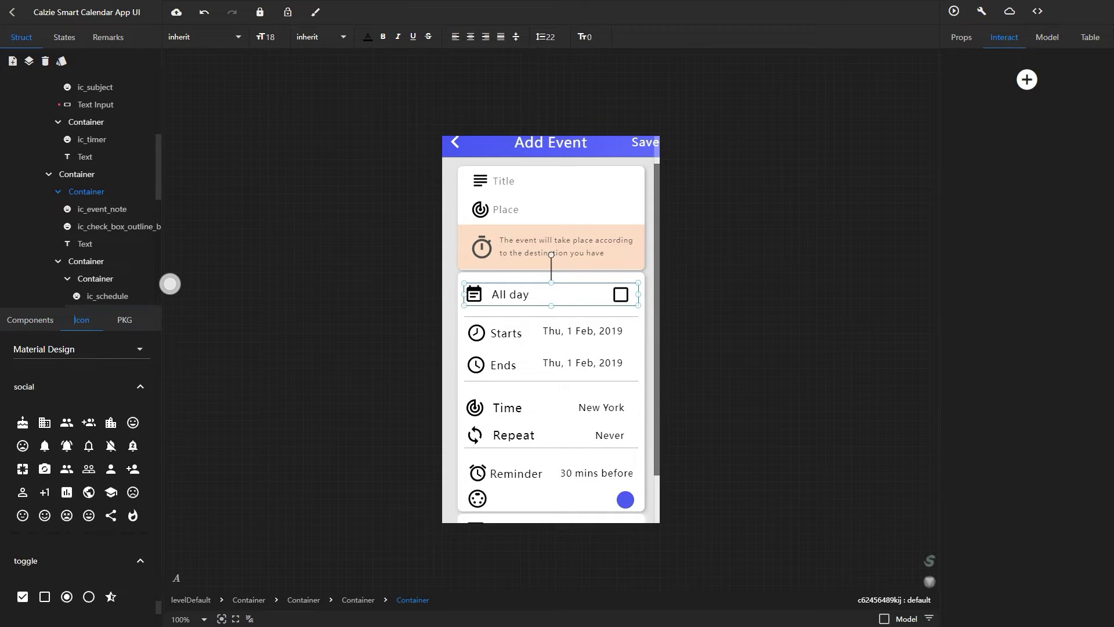
Give the All day row's blank checkbox icon a State-1 that hides it, and compare that state with the default one.
click(621, 294)
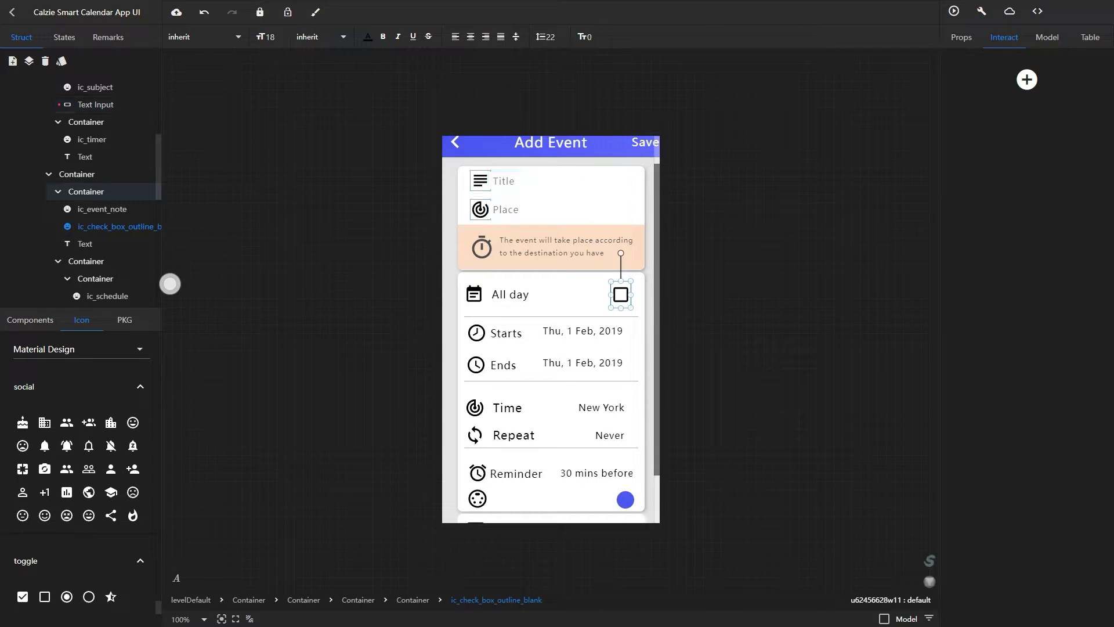
click(64, 37)
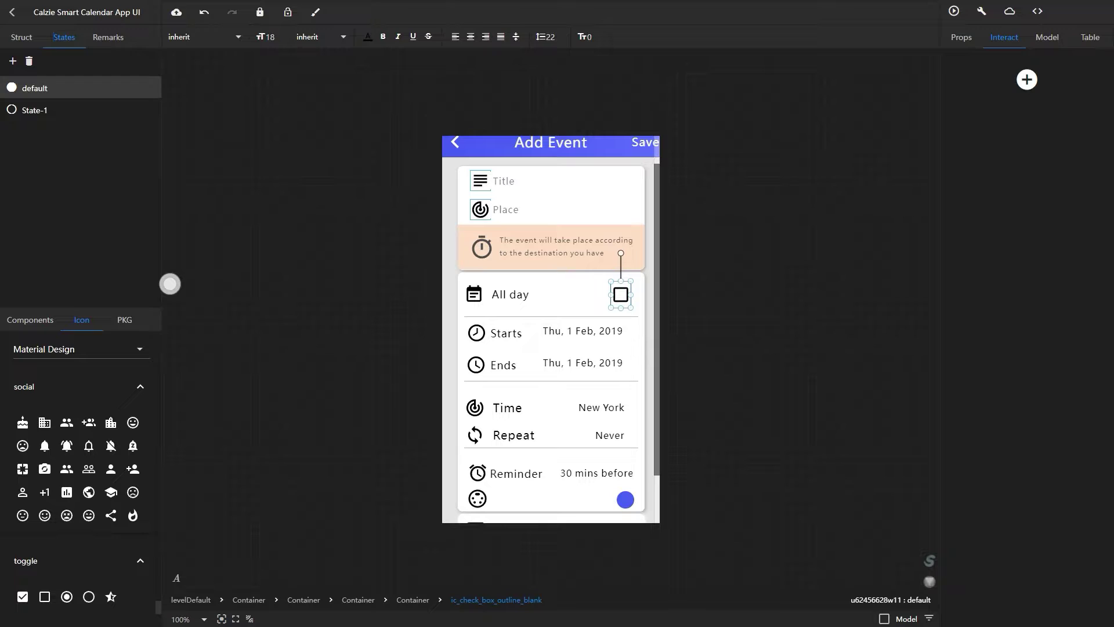
click(34, 111)
click(13, 37)
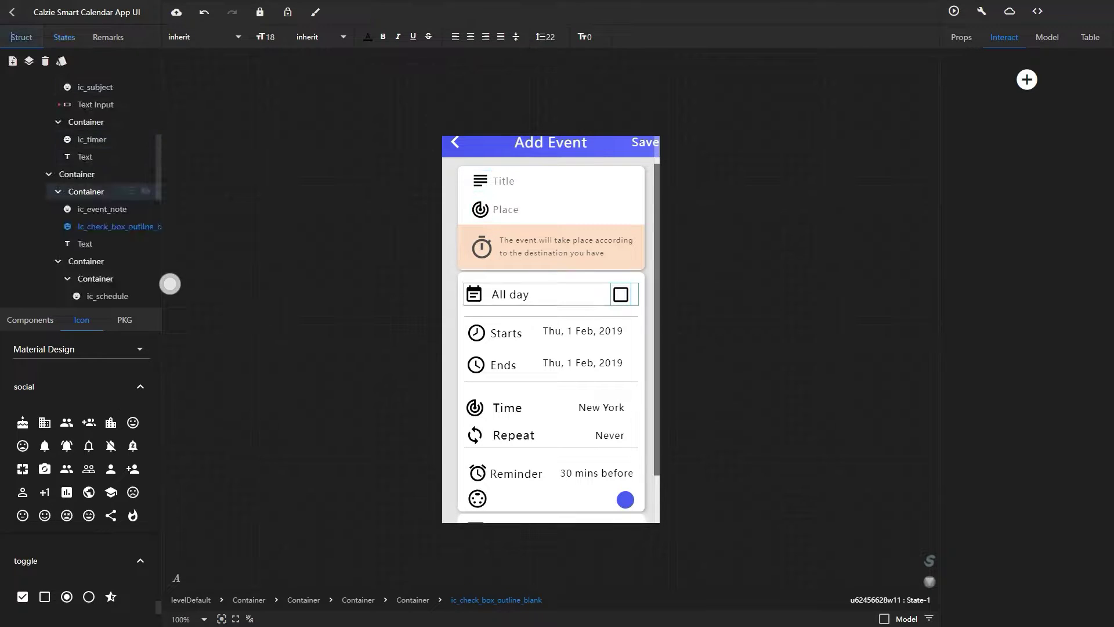
click(147, 226)
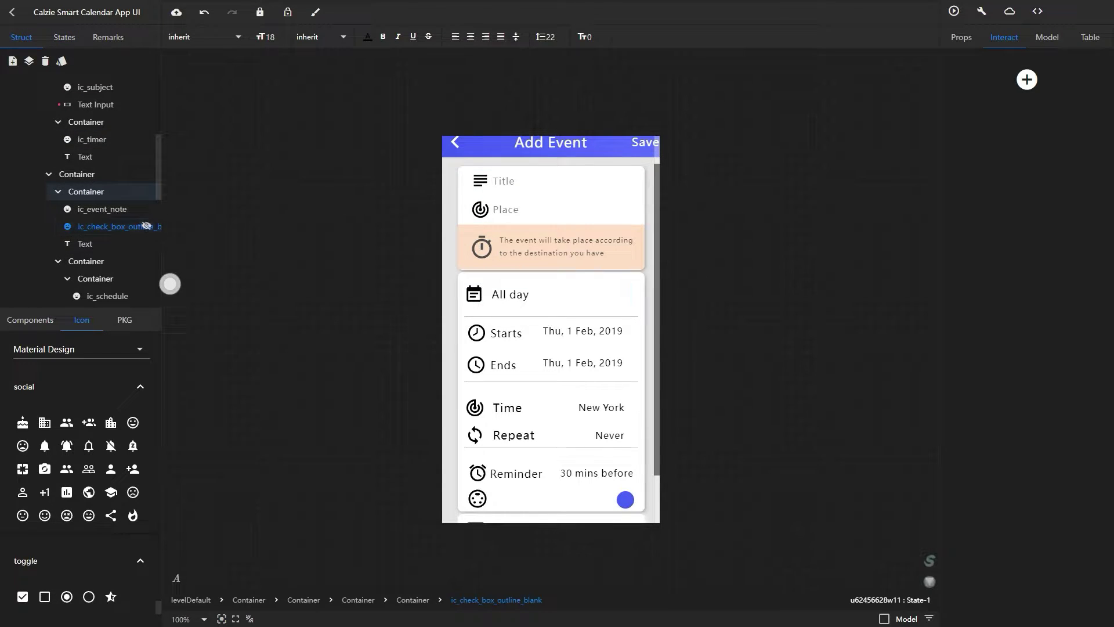
click(63, 37)
click(35, 88)
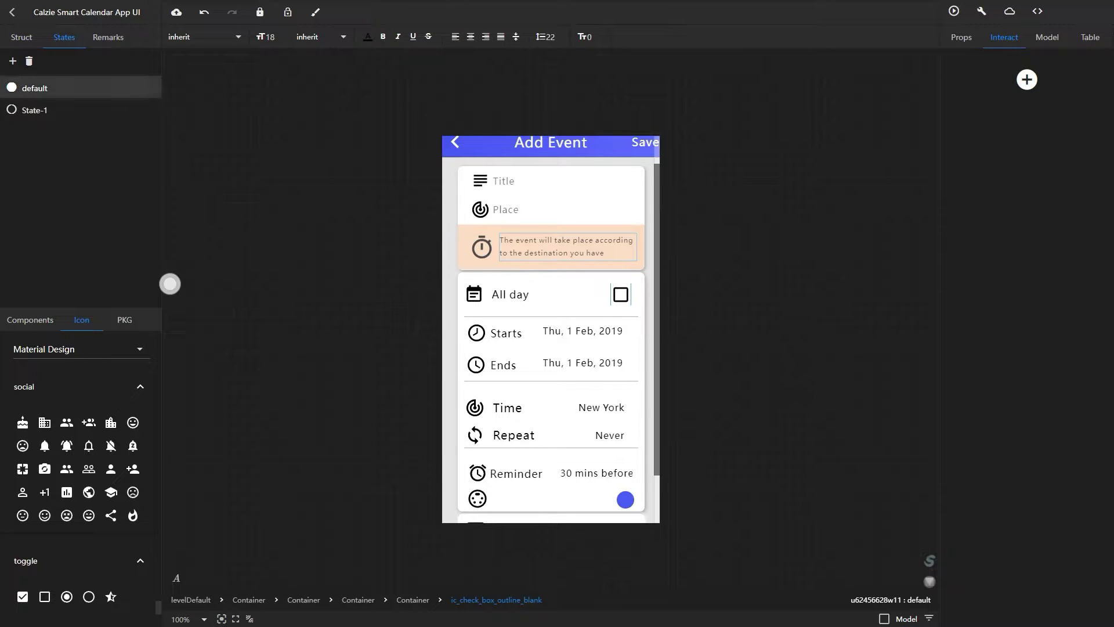
click(35, 111)
click(21, 37)
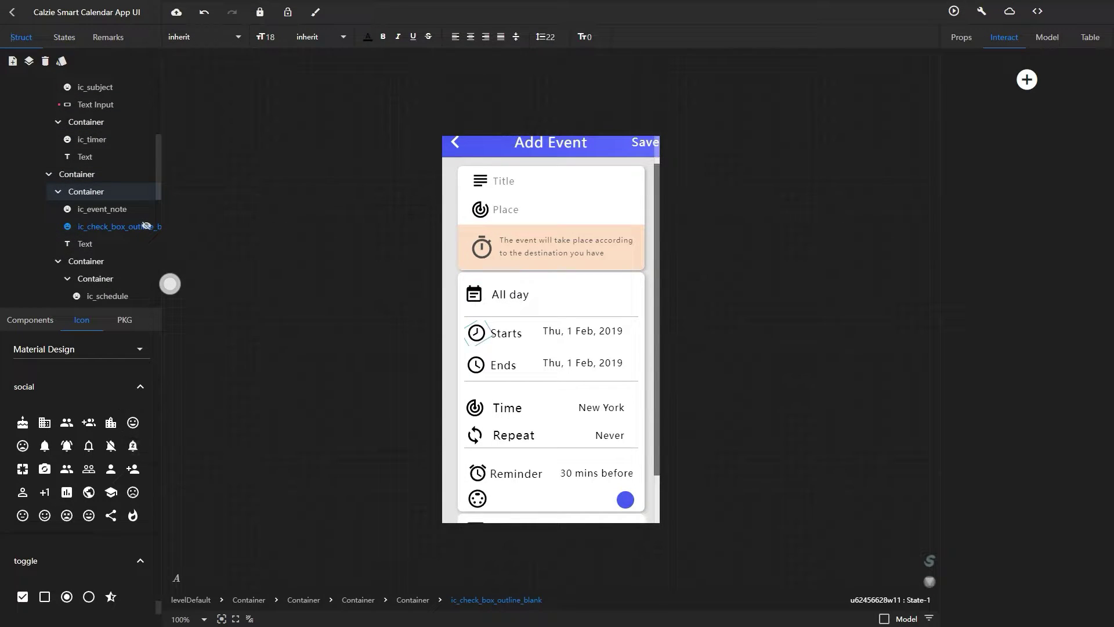
Add a checked checkbox icon to the All day row with width 35 and X 253, centred vertically in the row.
drag(23, 596, 557, 299)
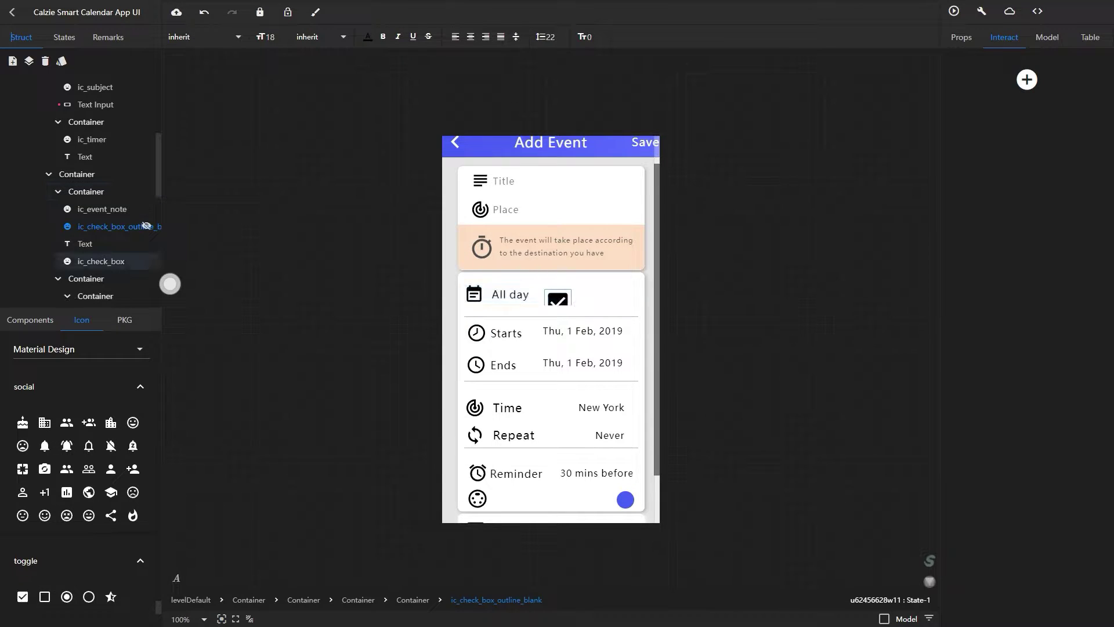
click(958, 37)
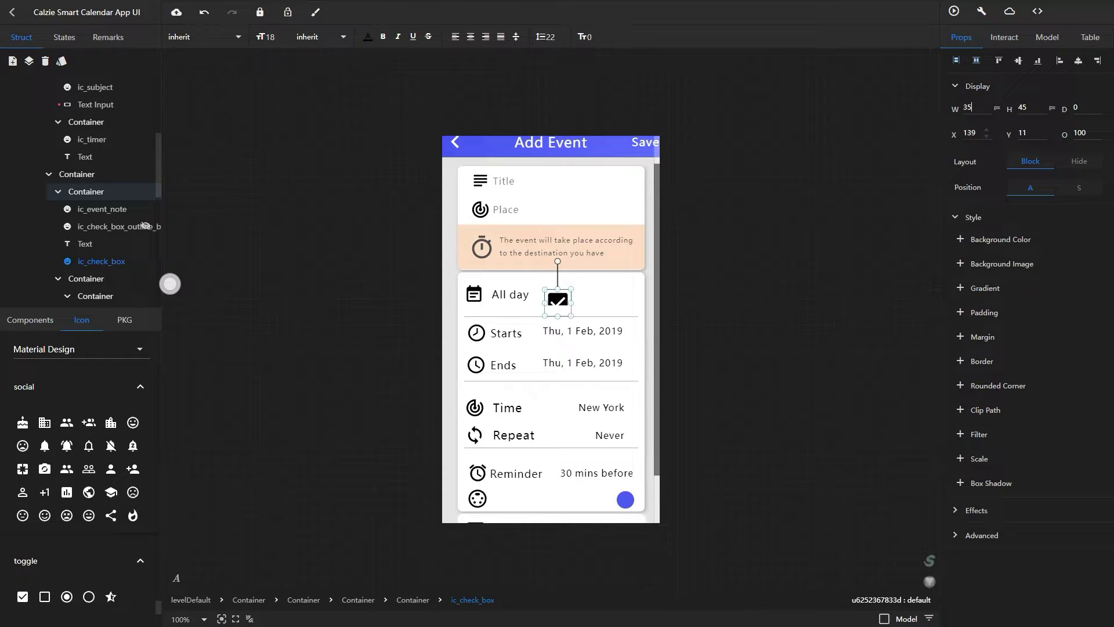
key(Tab)
key(Return)
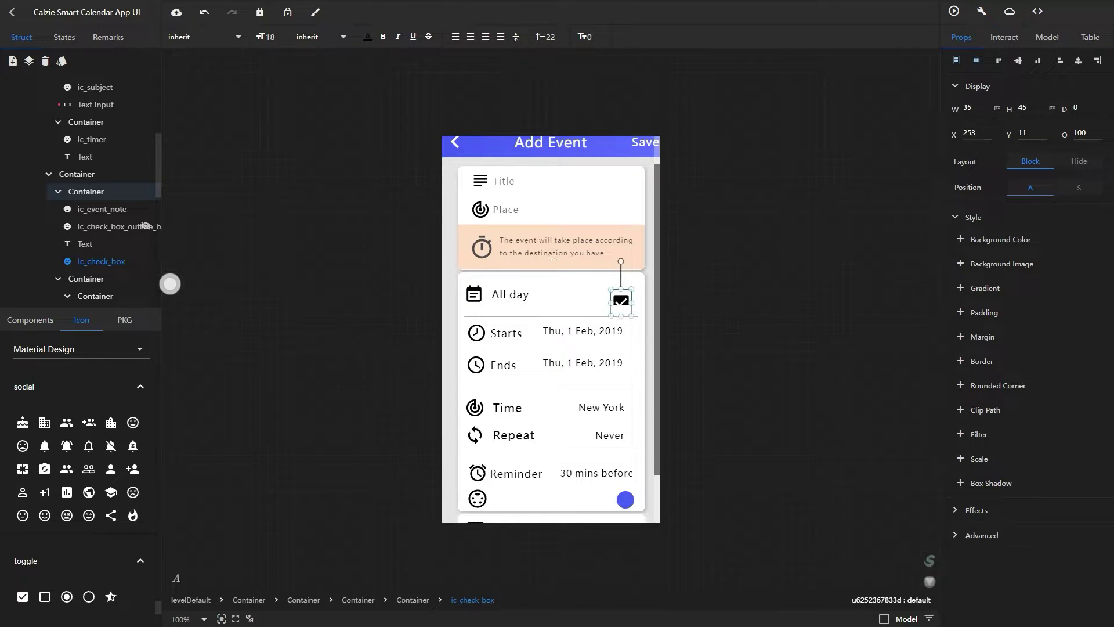
click(1019, 61)
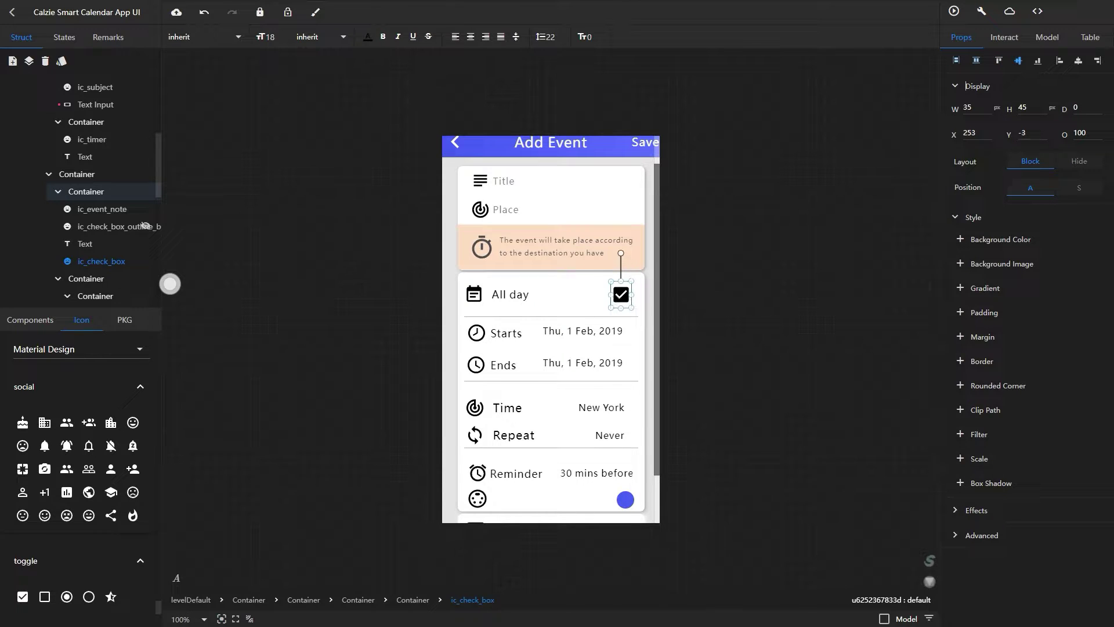
Recolour the checked checkbox icon with the blue-violet palette swatch.
click(64, 37)
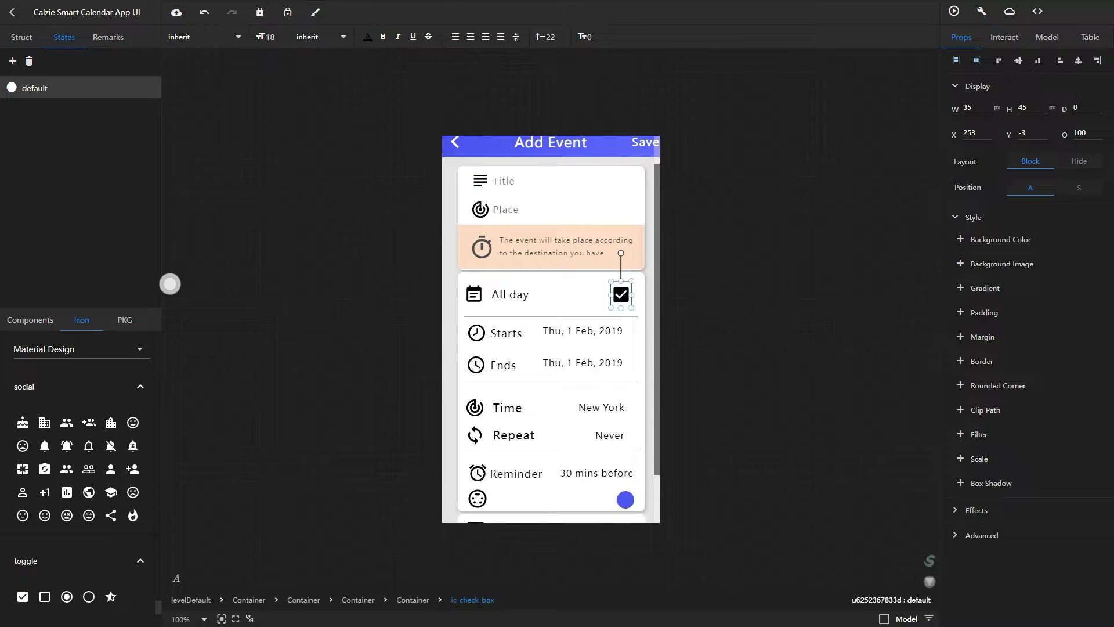
click(368, 37)
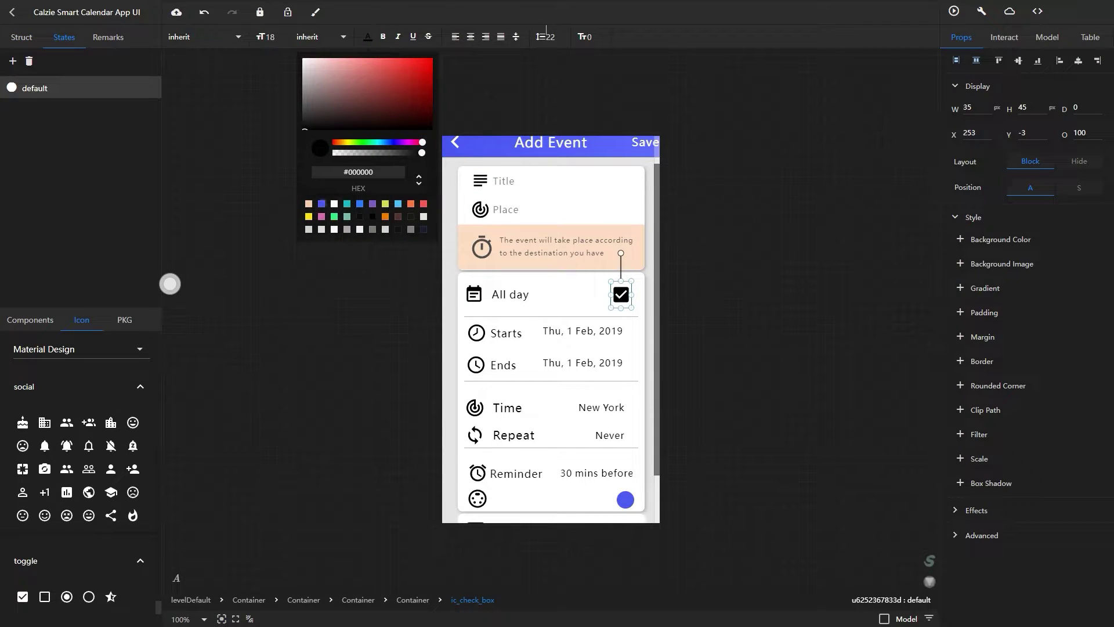
click(321, 204)
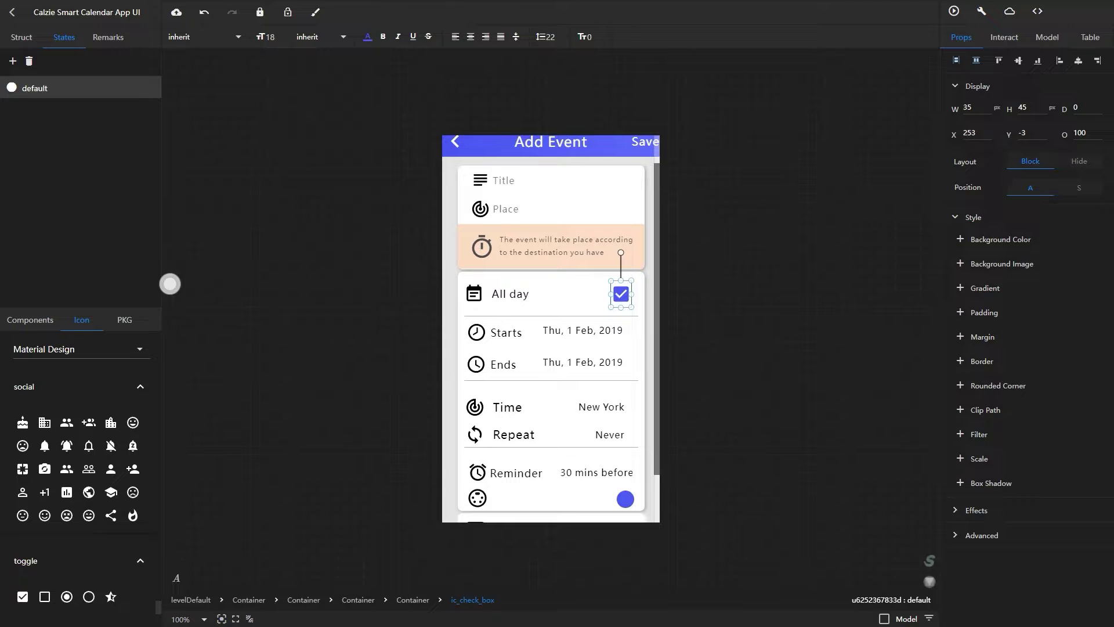
Give the checked checkbox icon a State-1 in which it is hidden, and return it to its default state.
click(35, 110)
click(22, 37)
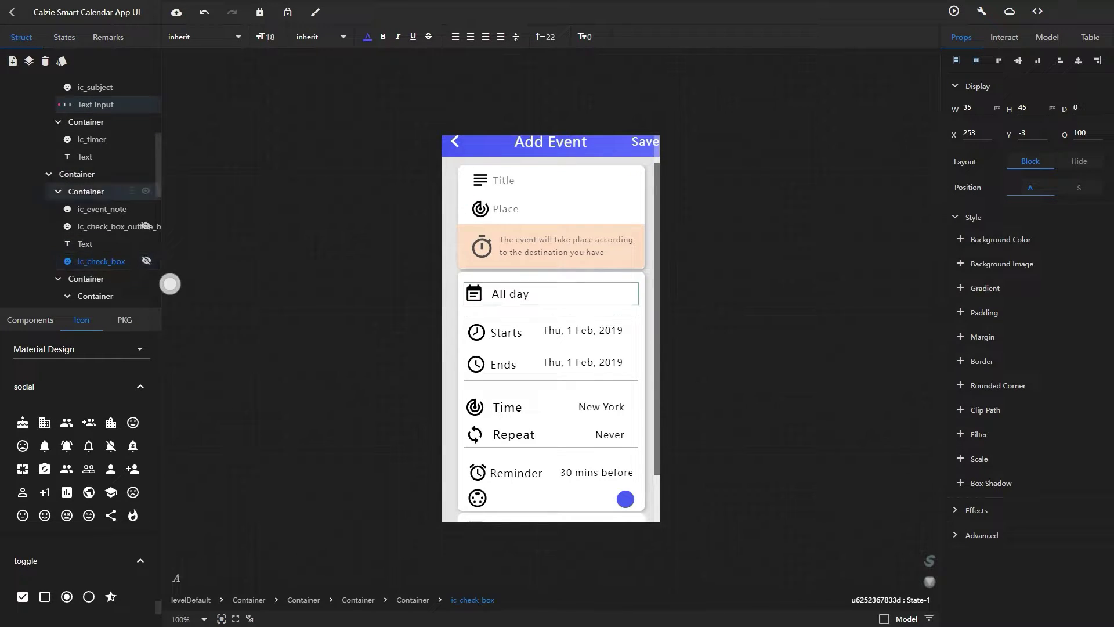
click(64, 38)
click(35, 88)
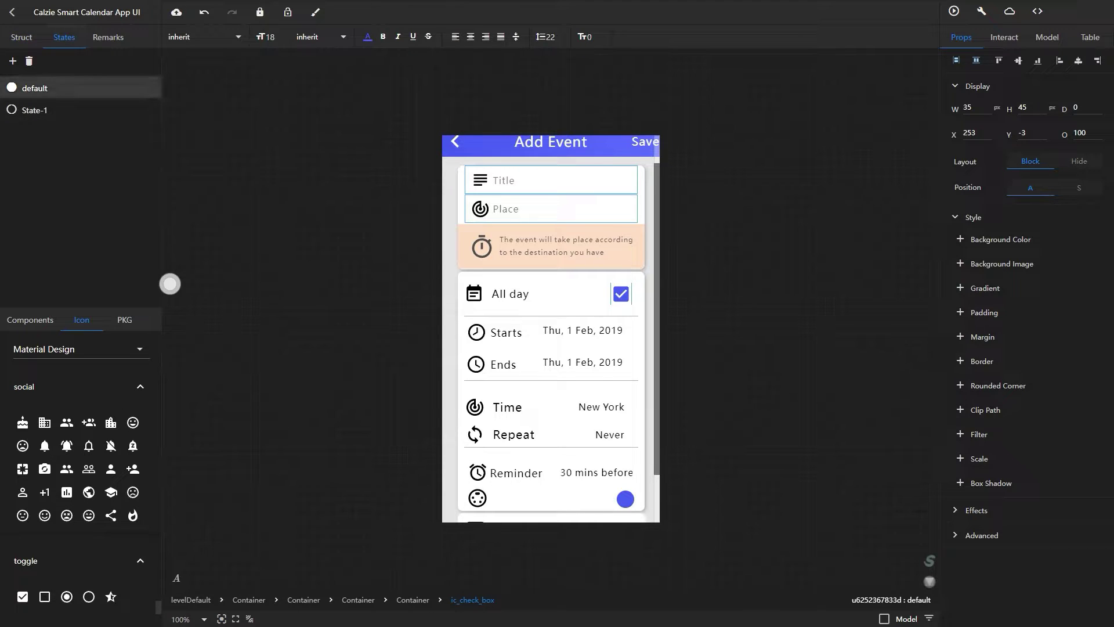
click(12, 38)
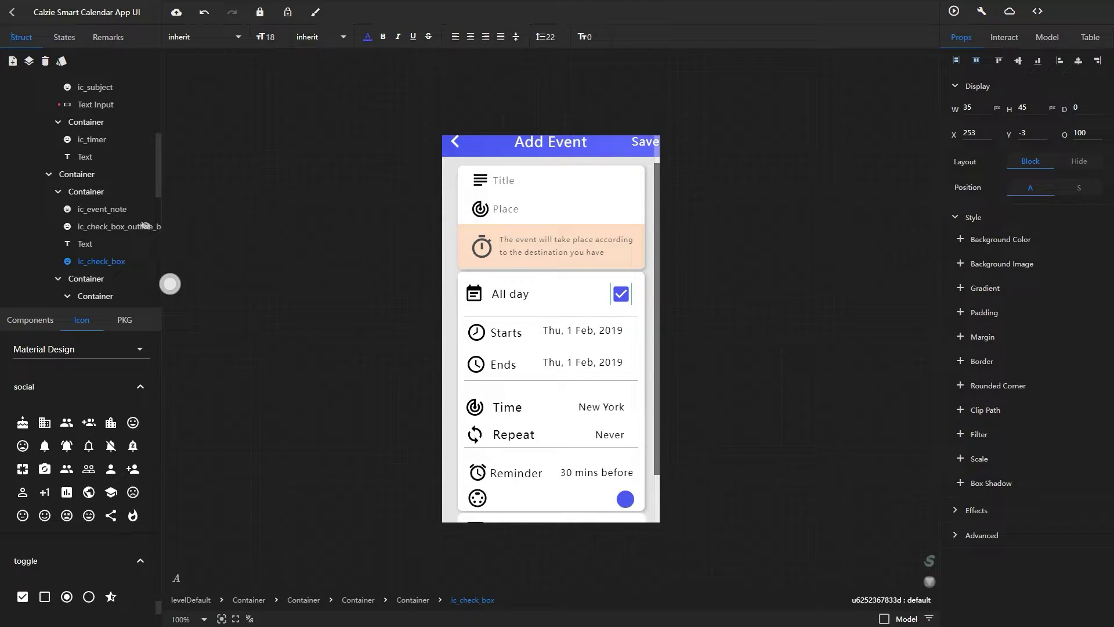
Add a touchstart interaction with a State Swing action to the checked checkbox icon.
click(1005, 37)
click(1022, 78)
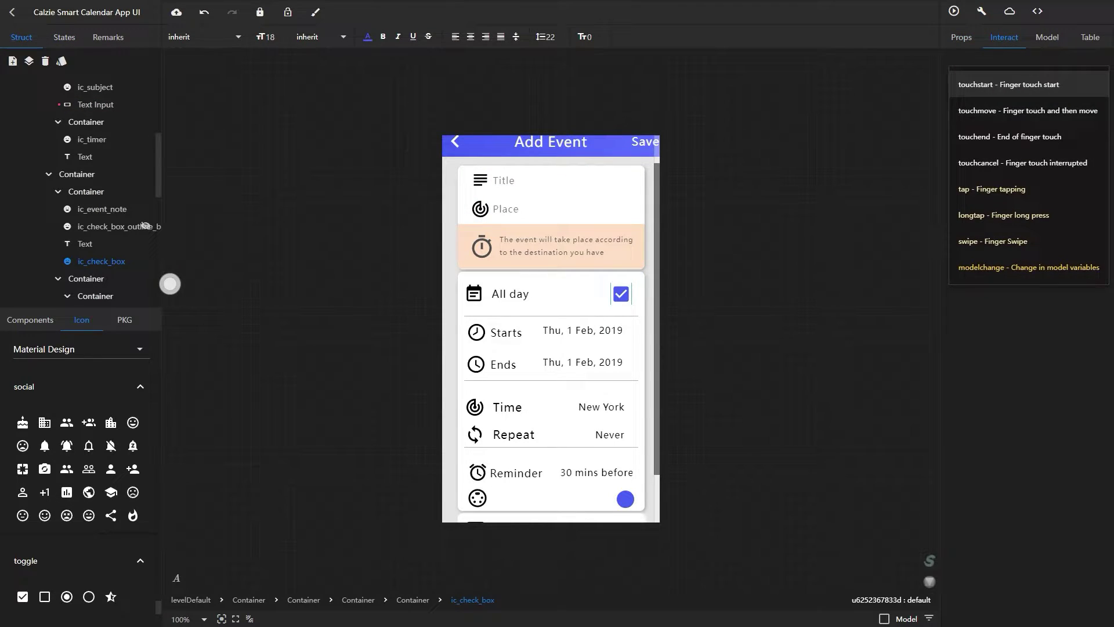
click(1009, 84)
click(1021, 140)
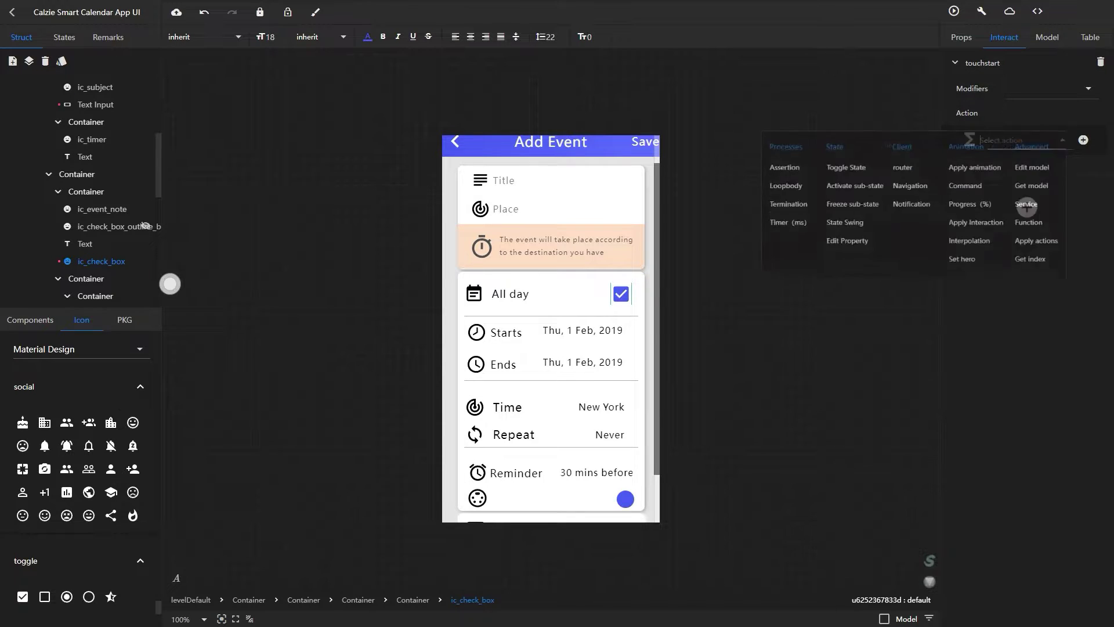
click(867, 173)
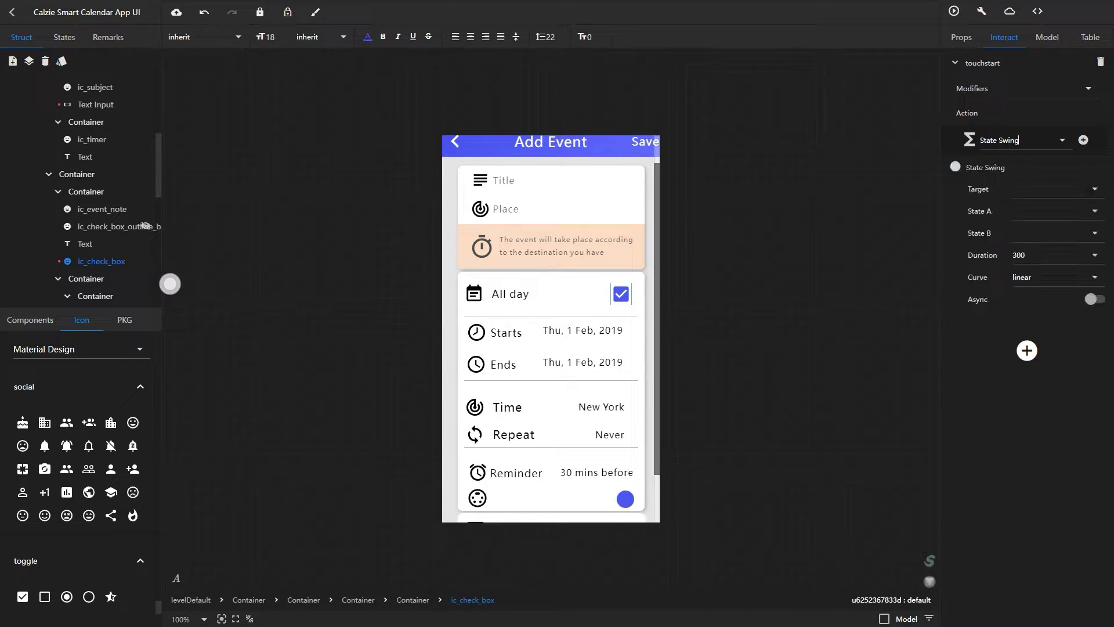
Set the State Swing action's target to ic_check_box.
click(1038, 189)
scroll(890, 342, down, 5)
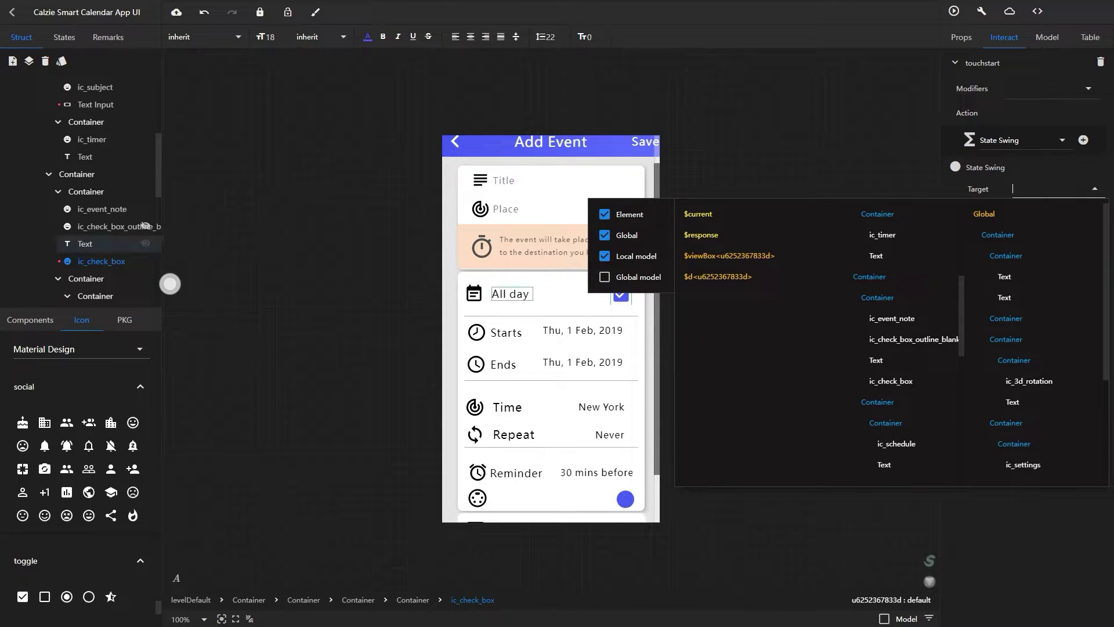
scroll(890, 342, down, 2)
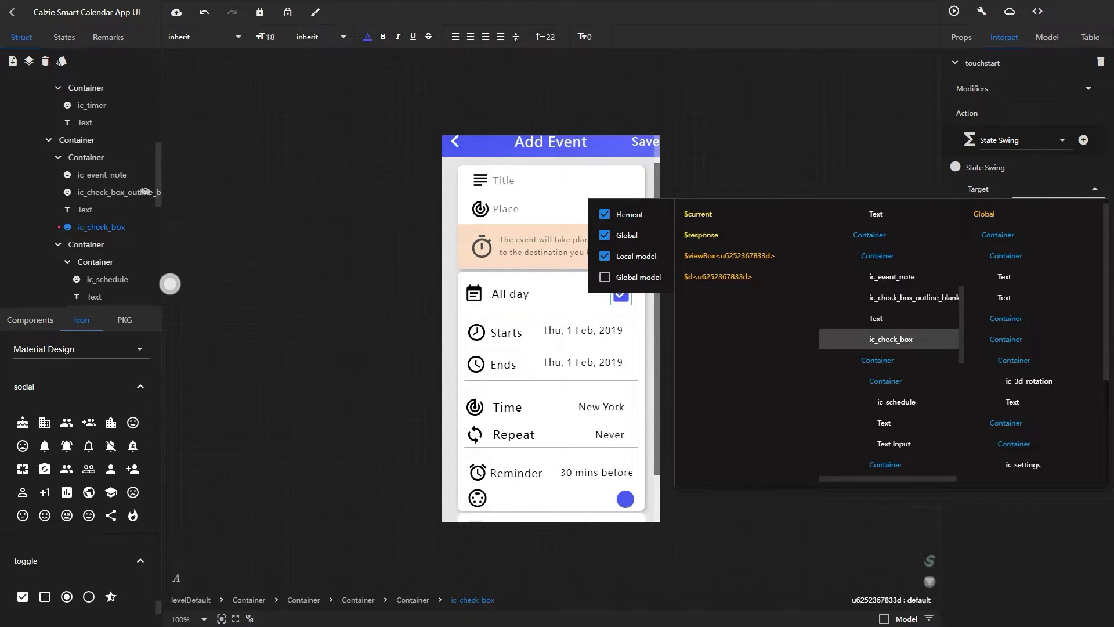
click(891, 340)
Set the State Swing's State A to State-1 and State B to default, and check the icon's states.
click(1095, 211)
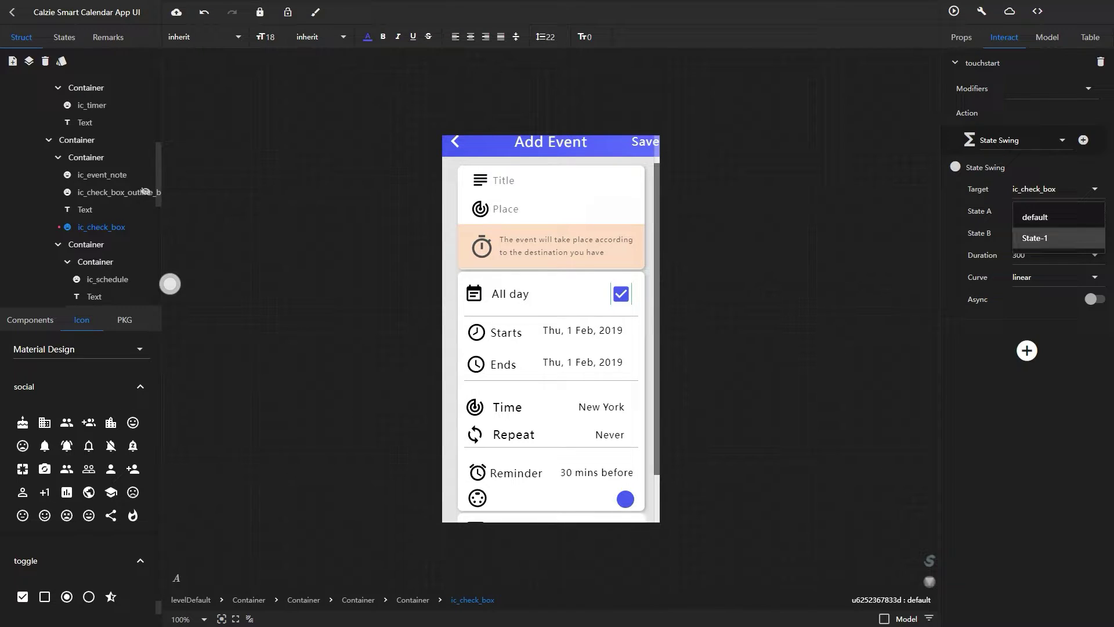
click(1035, 238)
click(1045, 232)
click(1035, 239)
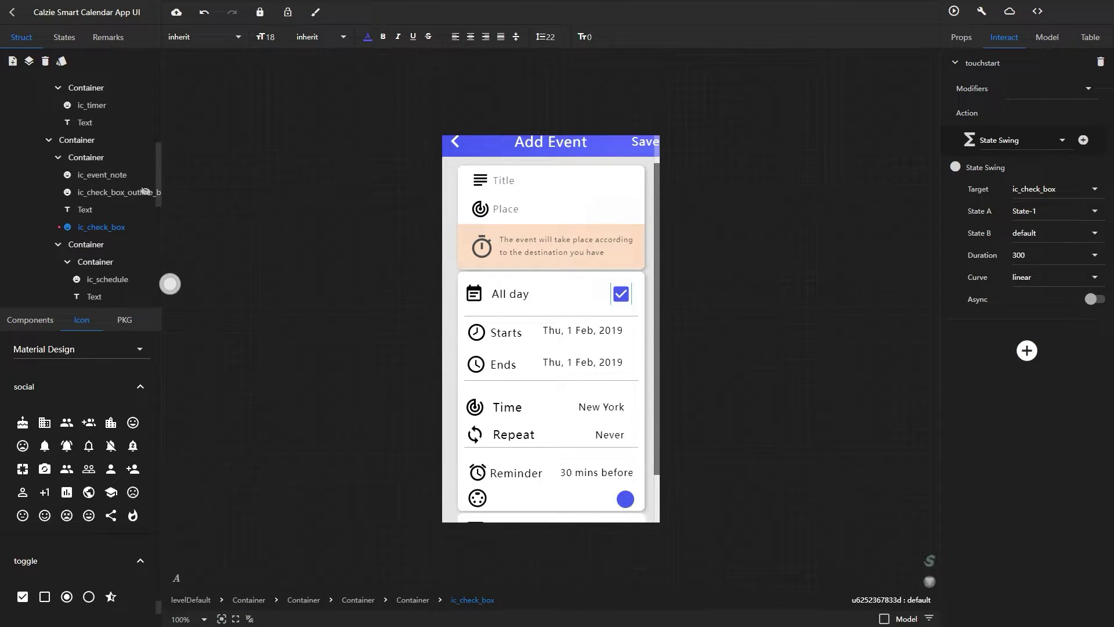
click(63, 37)
click(22, 37)
Set the ic_check_box State Swing's State B to State-1 and State A to default.
click(1050, 232)
click(1035, 260)
click(1053, 211)
click(1035, 224)
Add a second State Swing action to the checked icon's touchstart interaction and set the first swing's duration to 0.
click(1027, 350)
click(1051, 254)
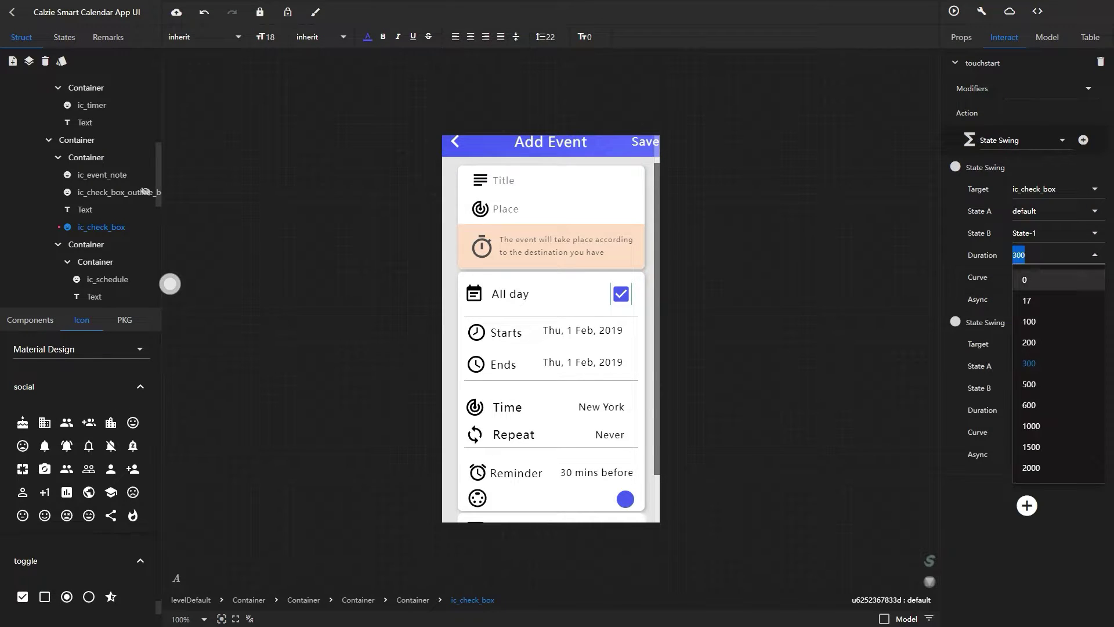
click(1034, 279)
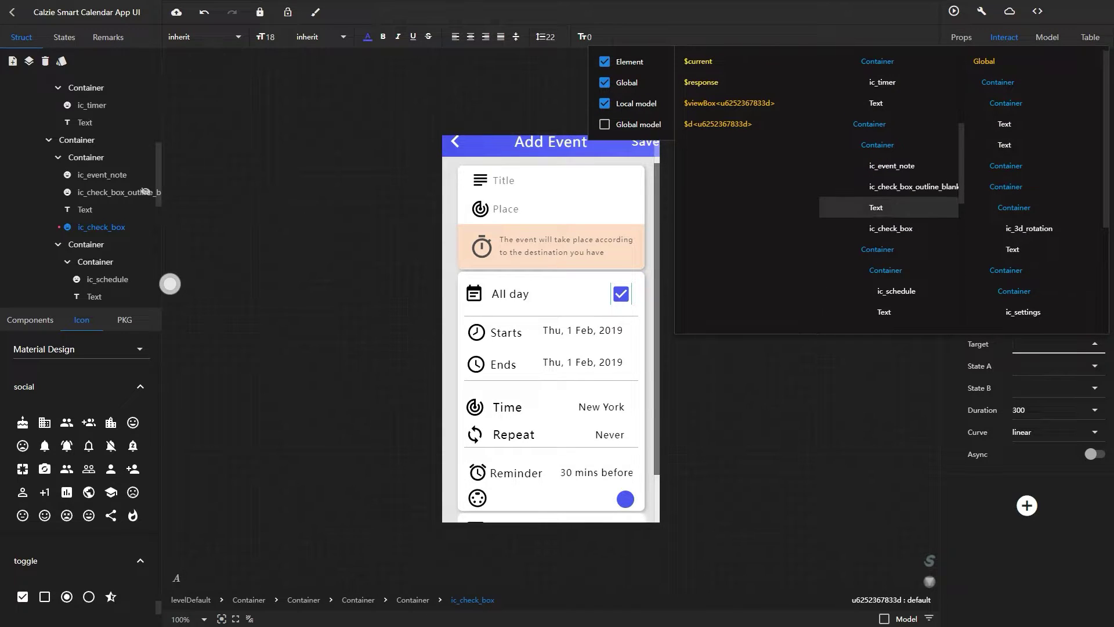
Set the second State Swing's target to ic_check_box_outline_blank, with State A as default and State B as State-1.
click(914, 187)
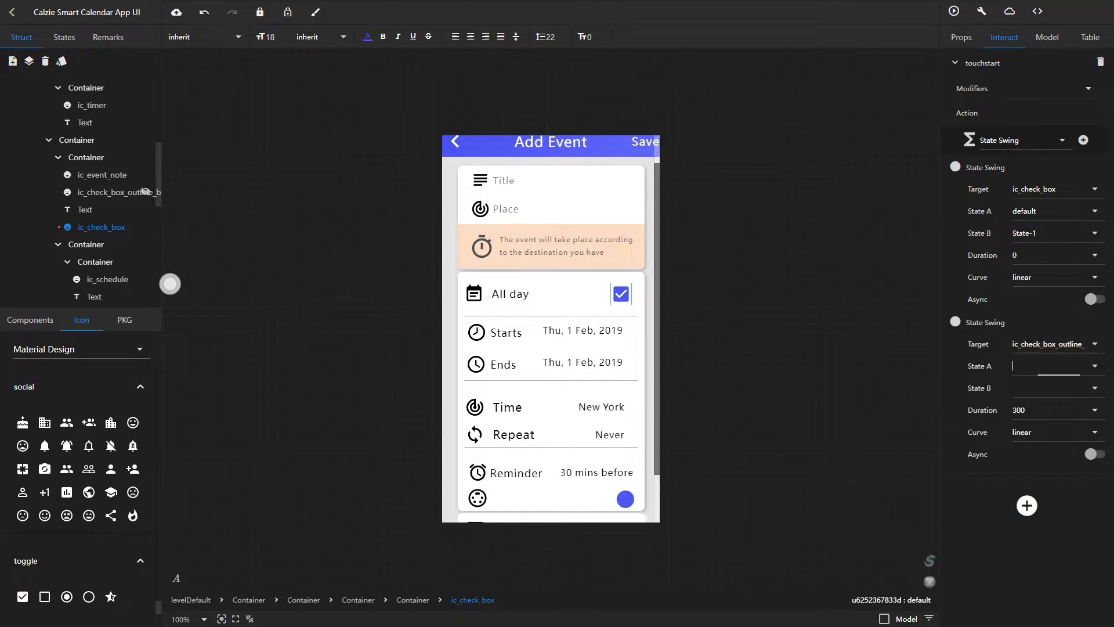
click(1045, 365)
click(1030, 376)
click(1045, 387)
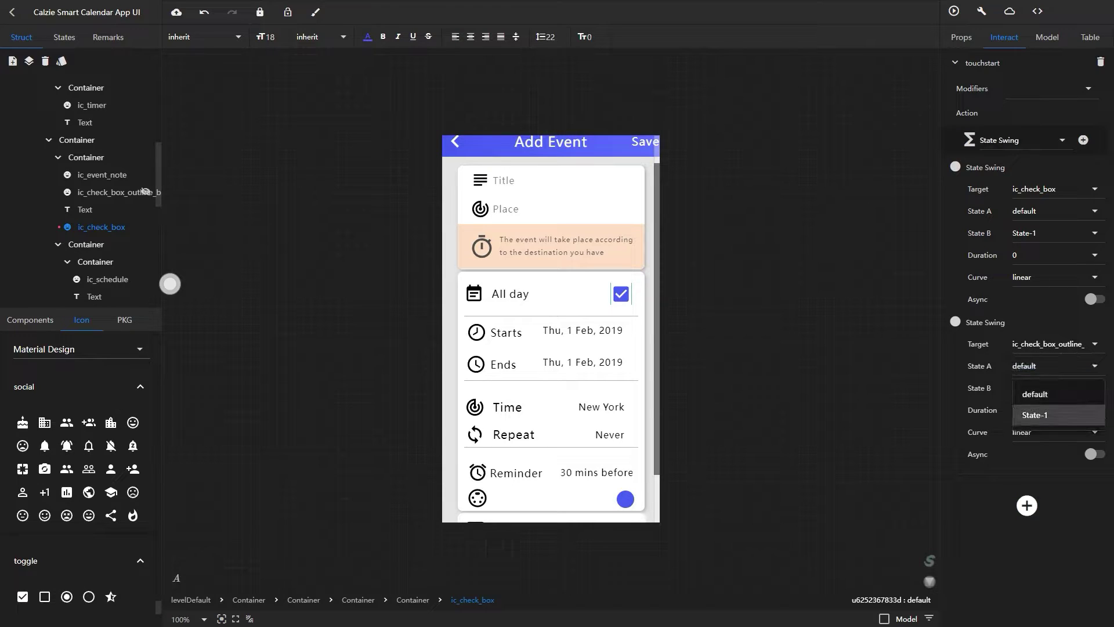
click(1030, 410)
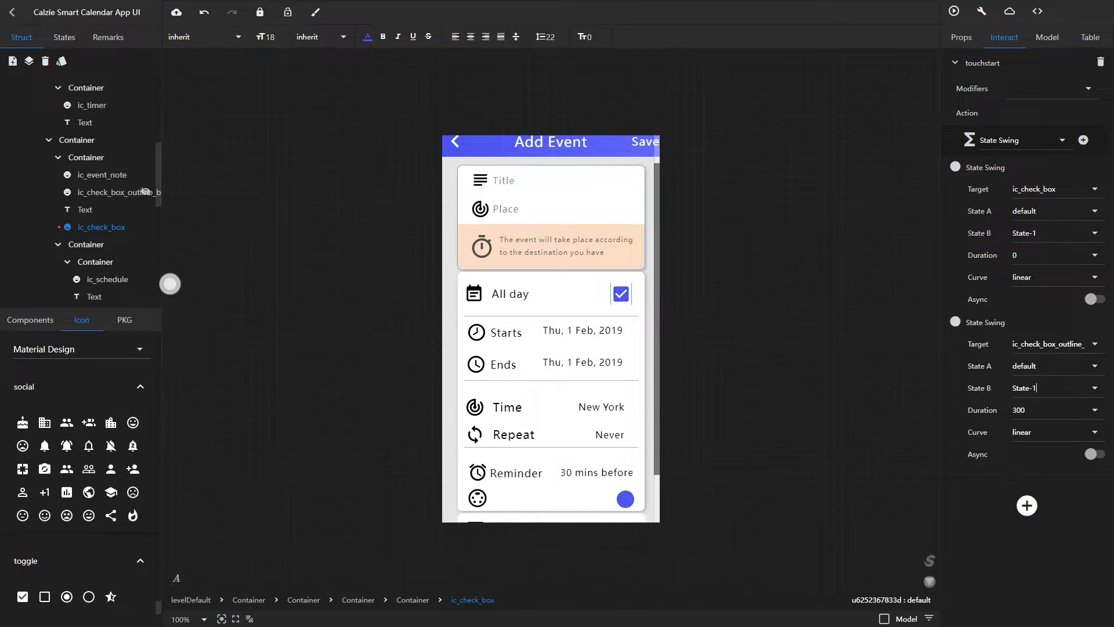
Preview the Add Event screen and test toggling the All day checkbox.
click(954, 11)
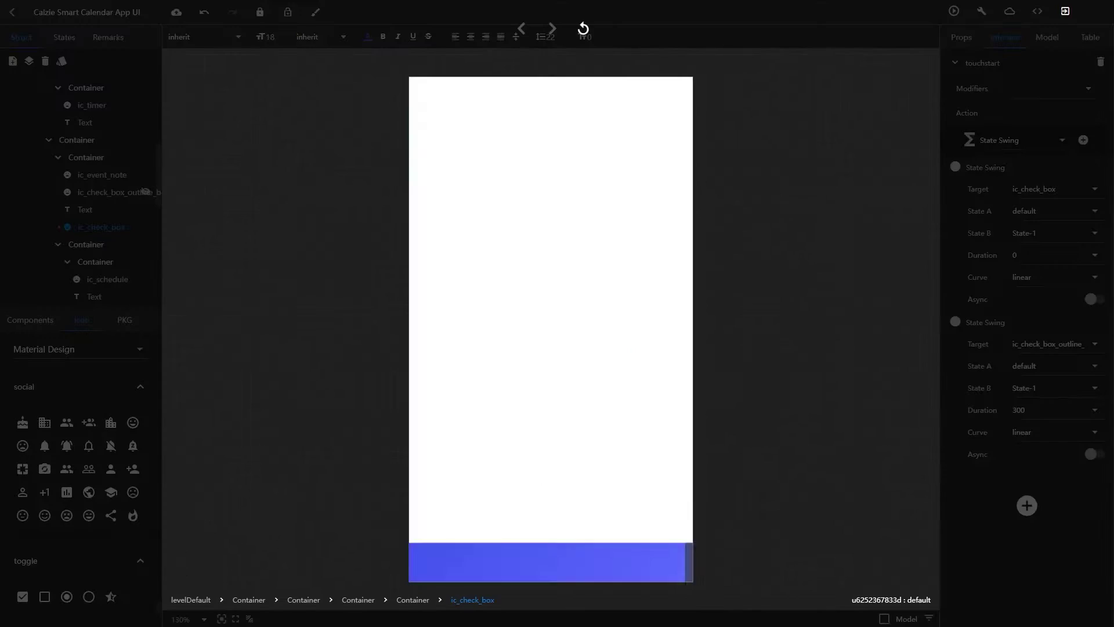
click(642, 329)
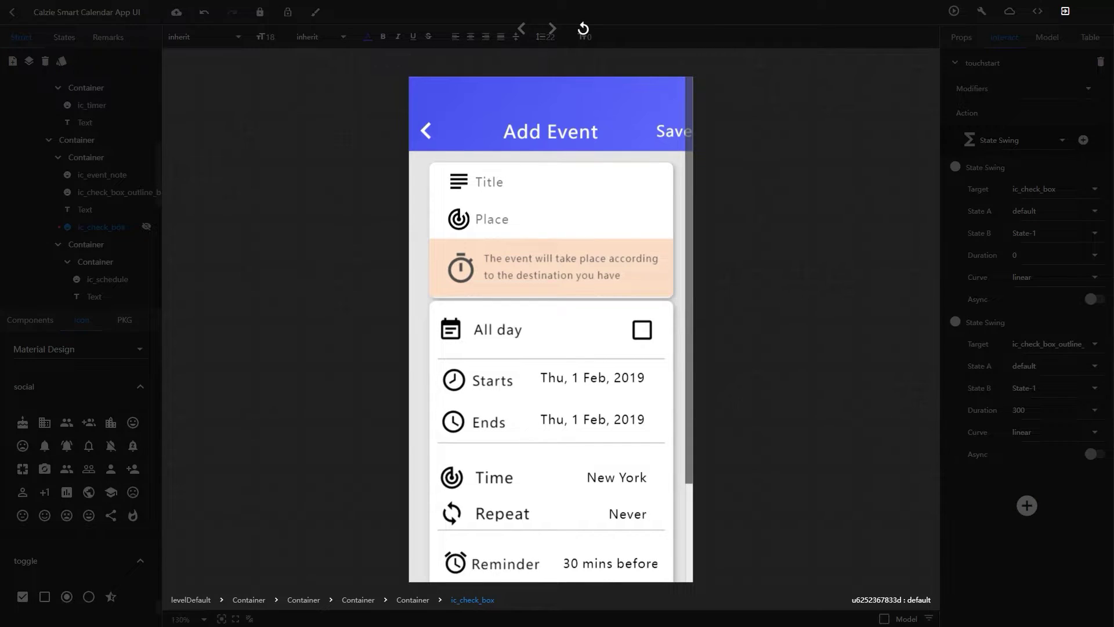
click(642, 330)
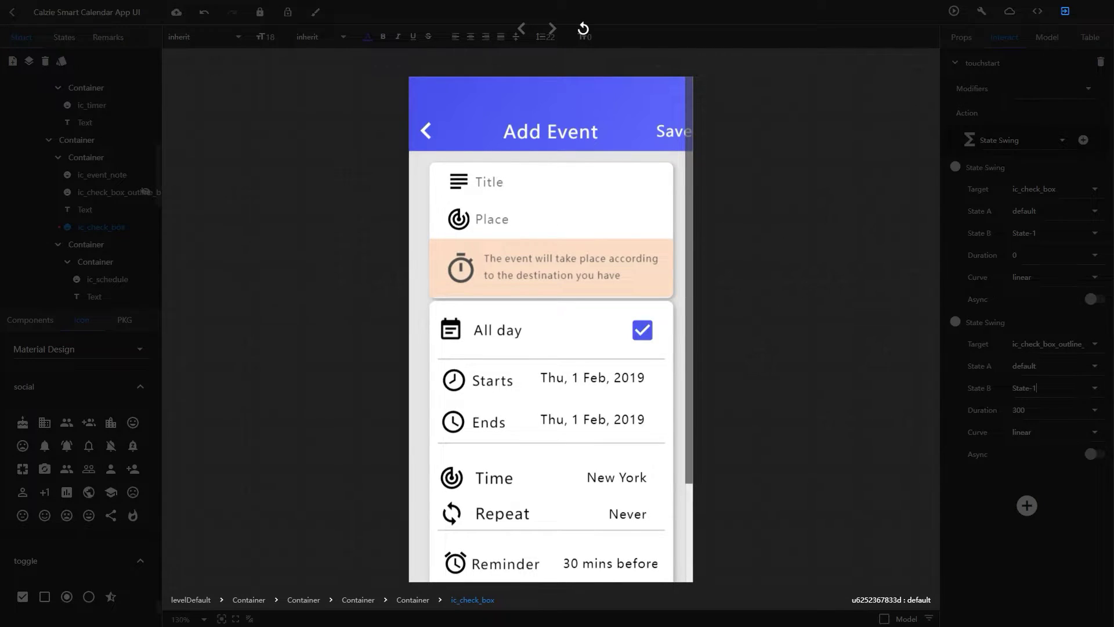
key(Escape)
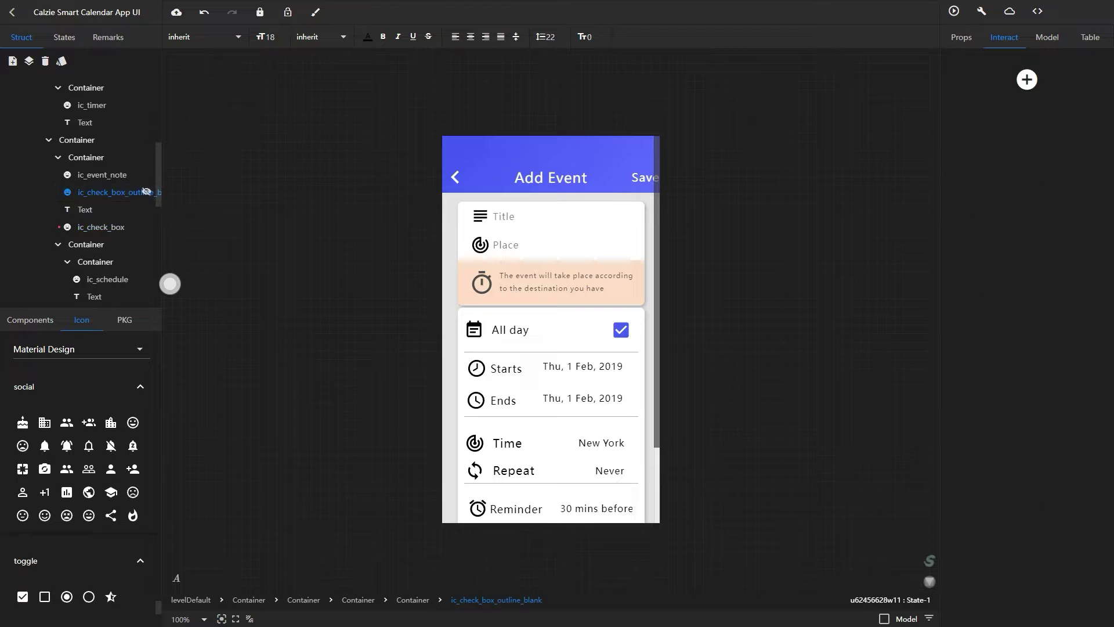
Add a touchstart interaction with two State Swing actions to the ic_check_box_outline_blank icon.
click(1026, 79)
click(1021, 82)
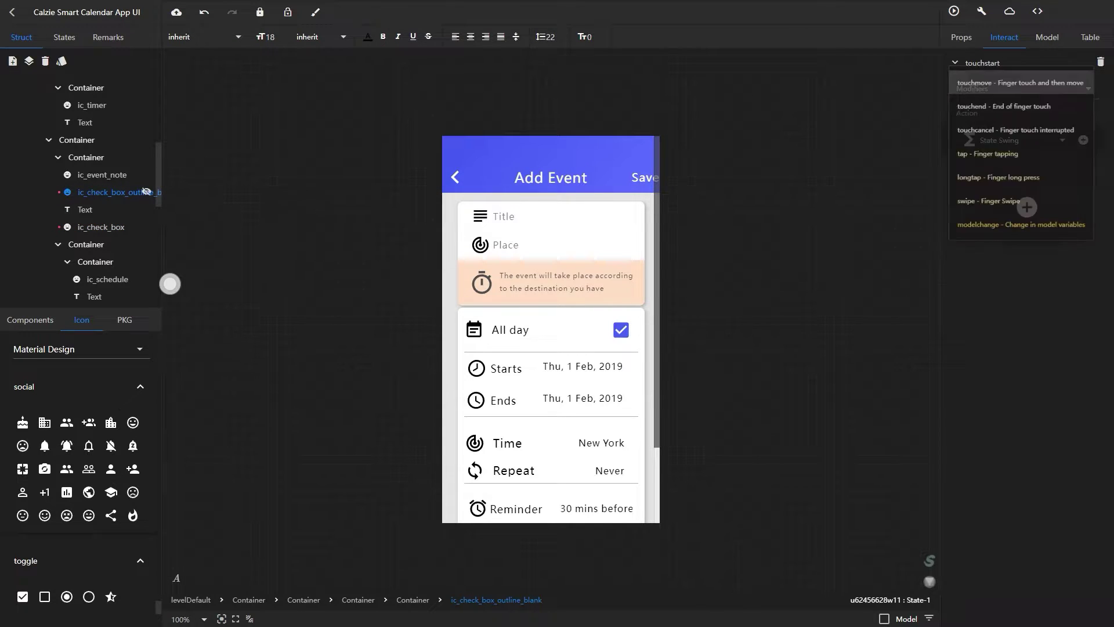
click(1027, 206)
click(861, 233)
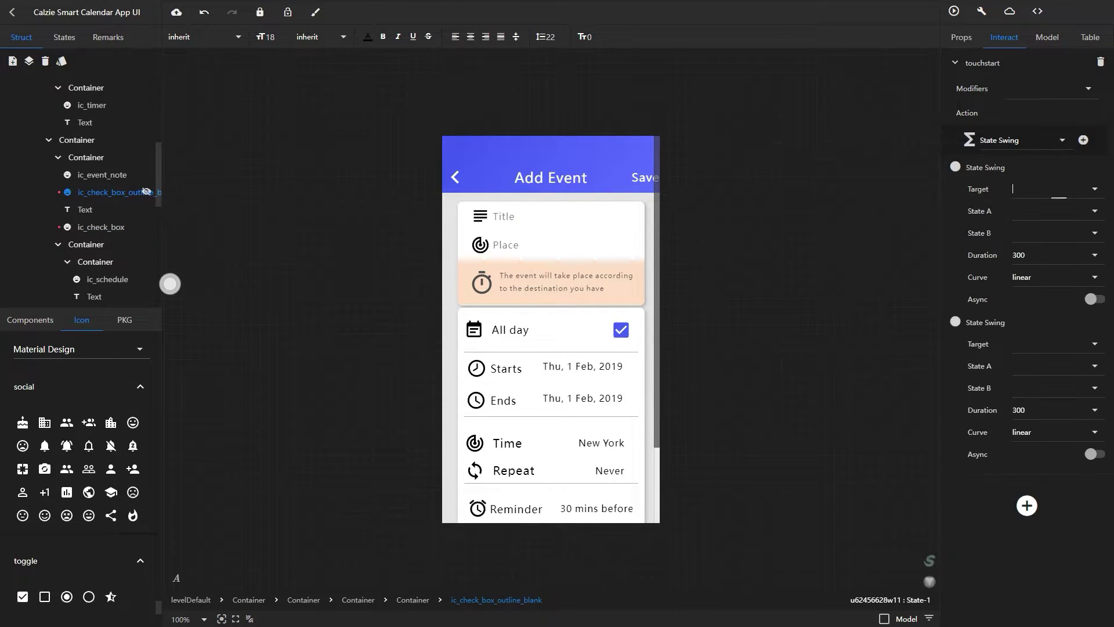
Target the blank icon's two State Swings at ic_check_box and ic_check_box_outline_blank, each with State A State-1 and State B default.
text(ic_check_box)
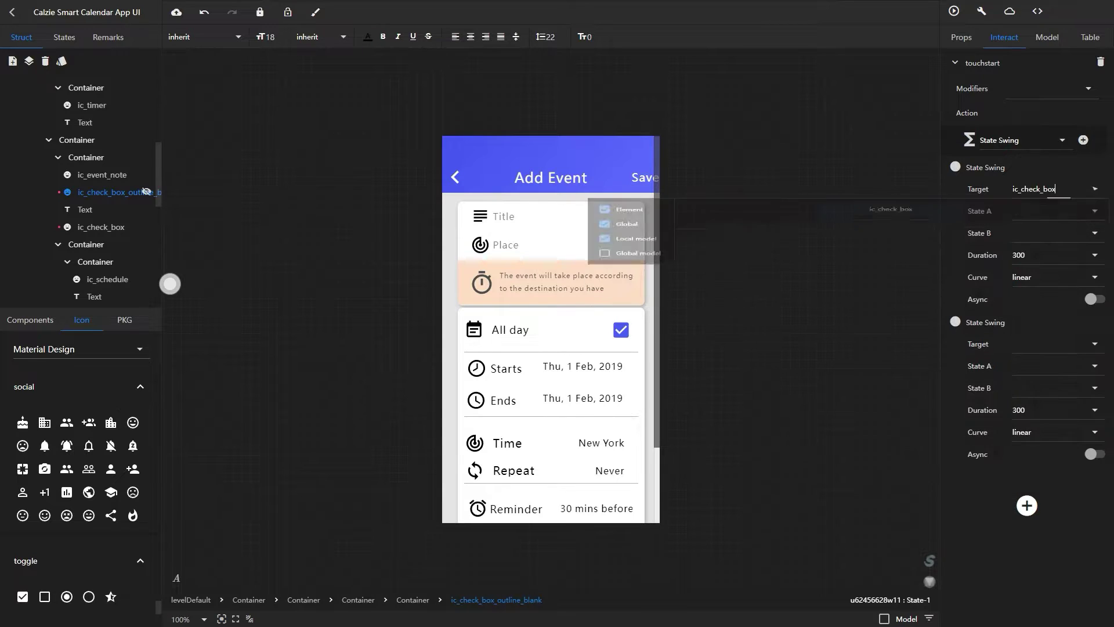
click(1055, 212)
click(101, 227)
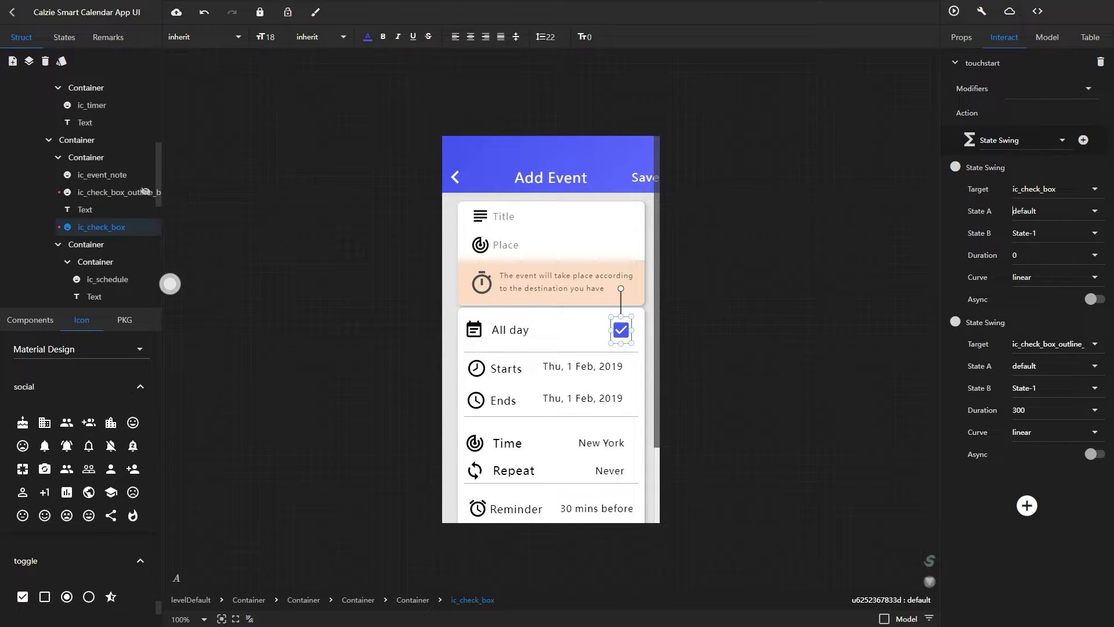
click(145, 192)
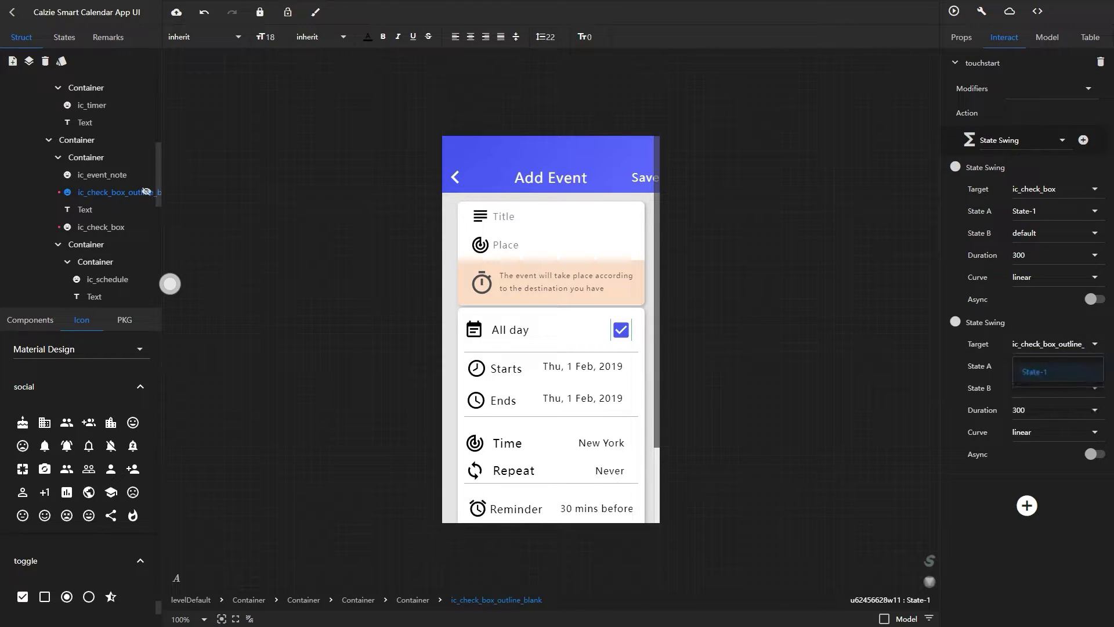
click(1035, 372)
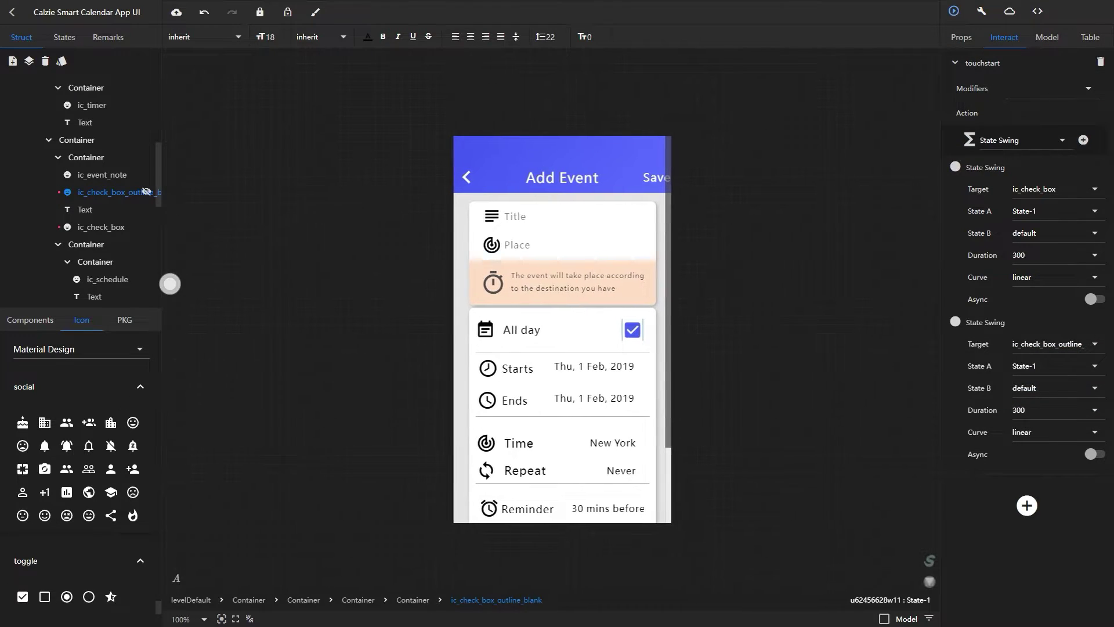
Preview the screen again, switch the All day checkbox back and forth, and return to the editor.
click(954, 11)
click(643, 330)
click(643, 330)
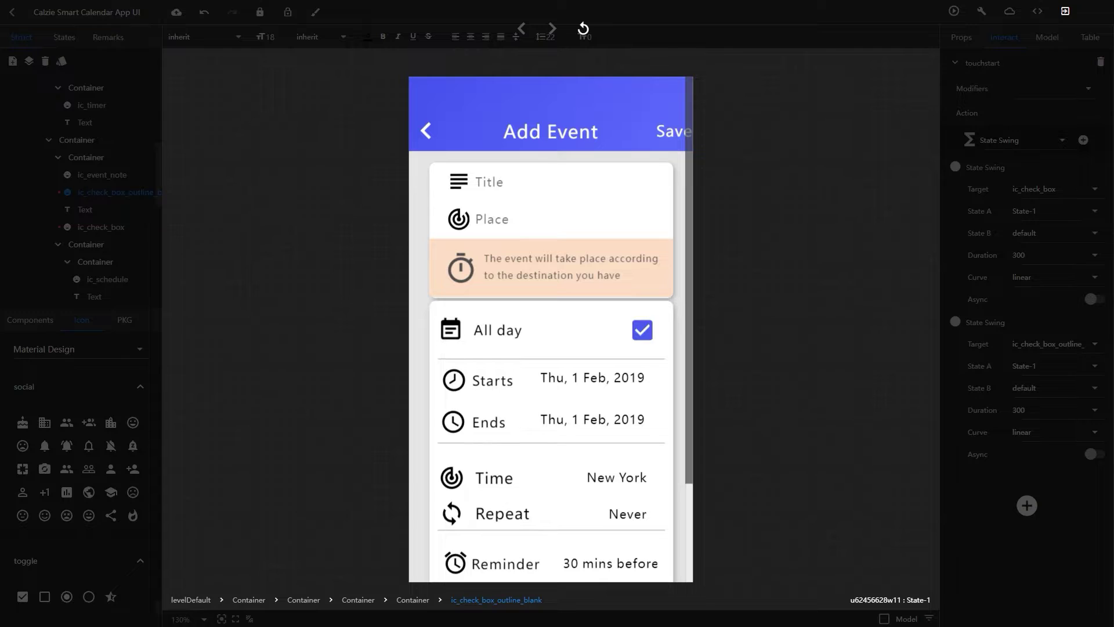
click(643, 330)
click(642, 330)
click(1066, 11)
Select the card holding the All day to Reminder rows and stretch it taller.
click(451, 360)
scroll(511, 377, down, 2)
scroll(511, 377, up, 2)
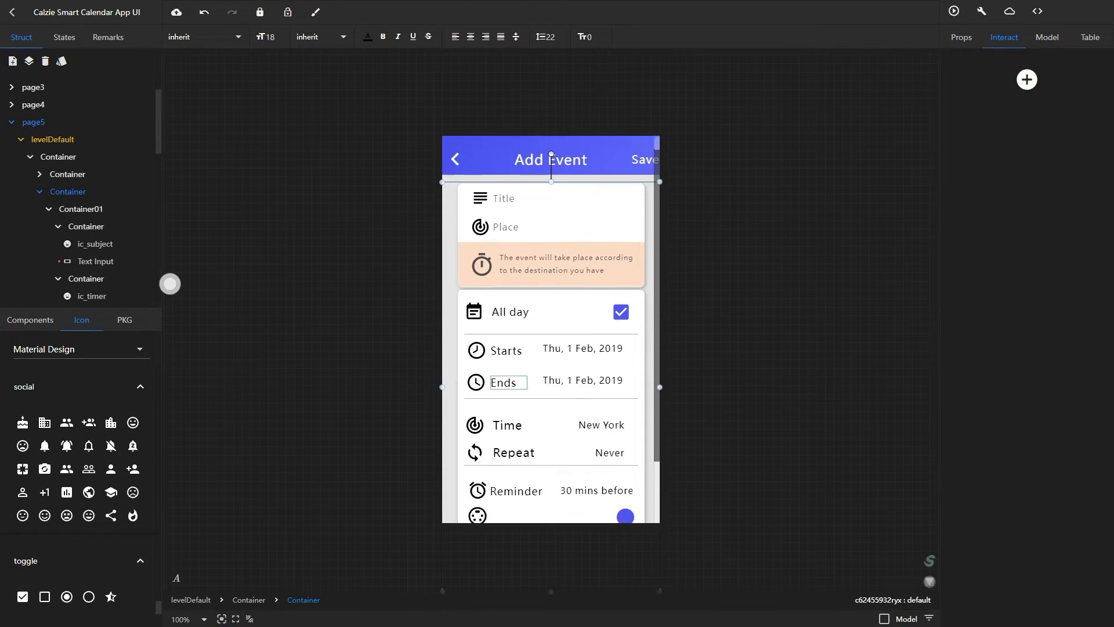
scroll(514, 377, down, 2)
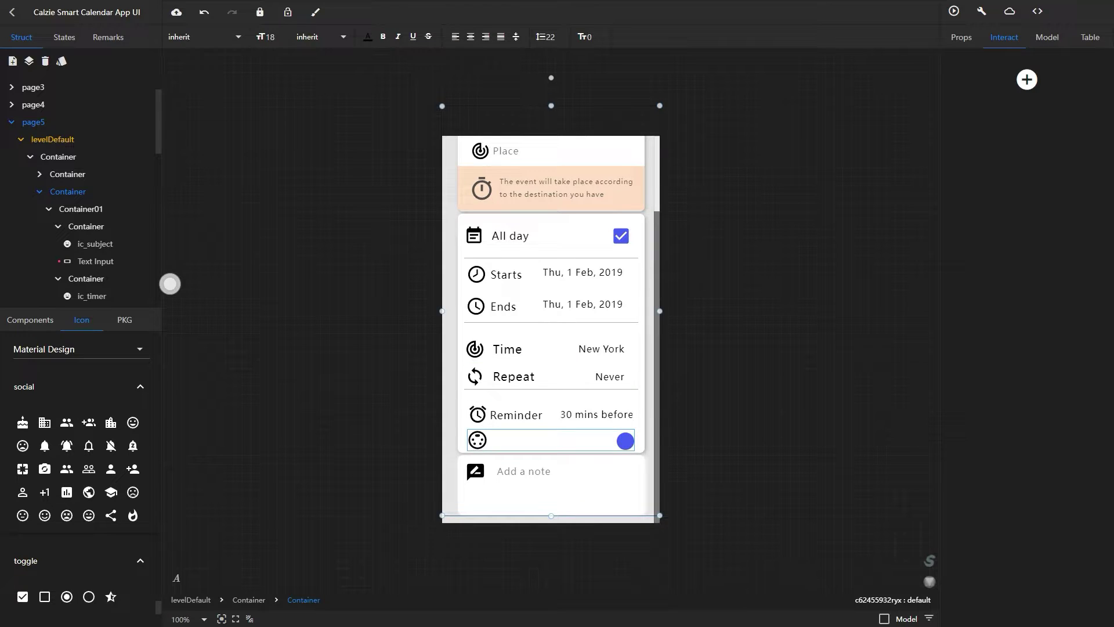
click(546, 399)
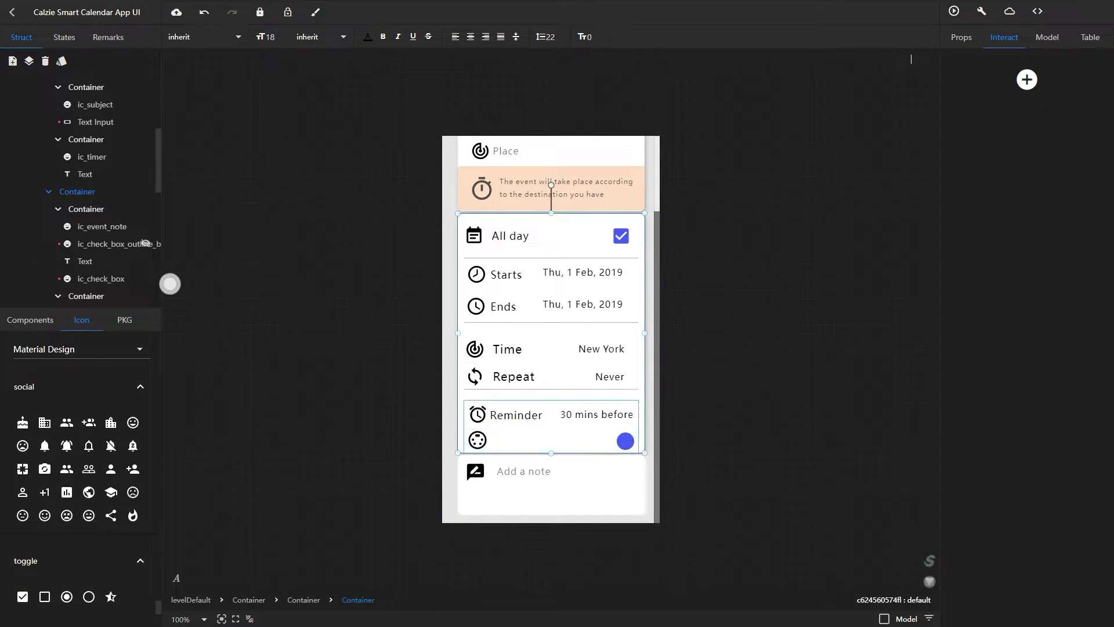
click(545, 409)
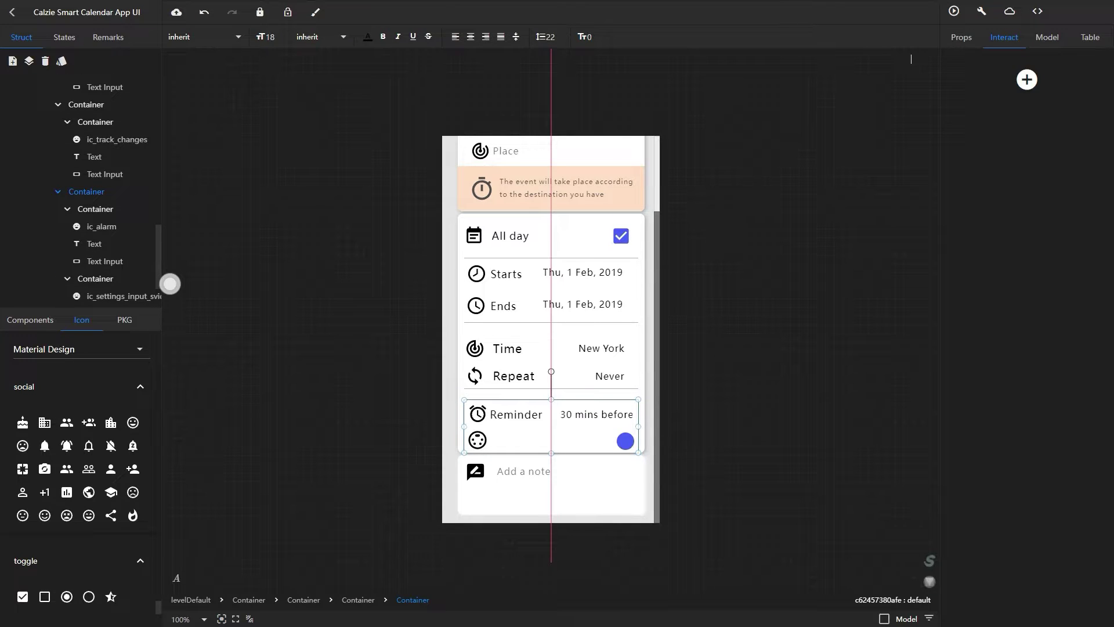
key(ctrl+z)
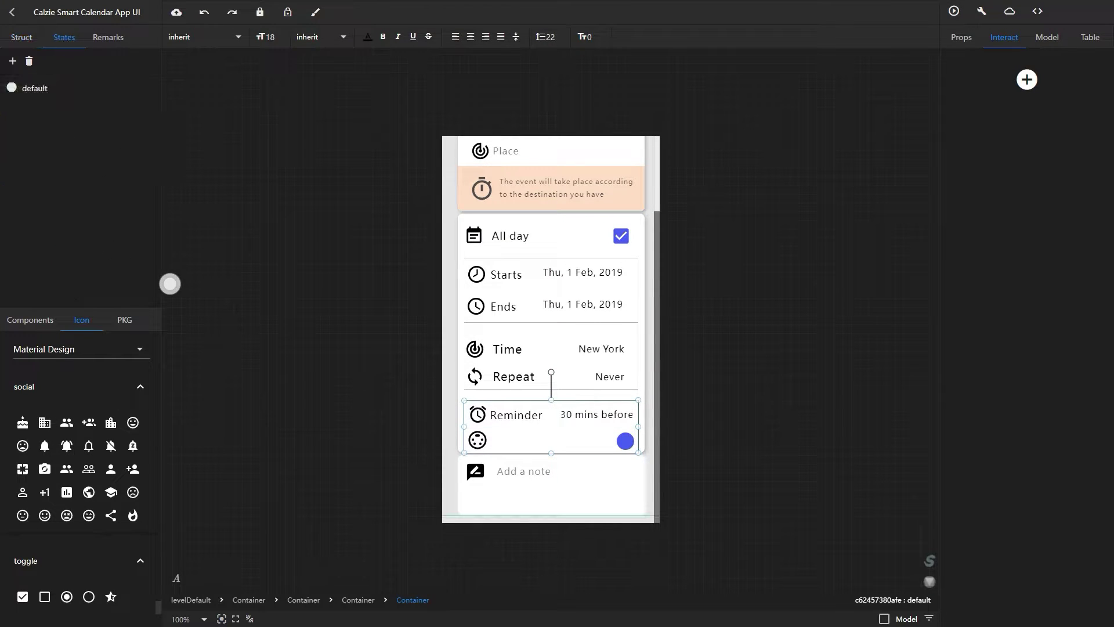
key(ctrl+shift+z)
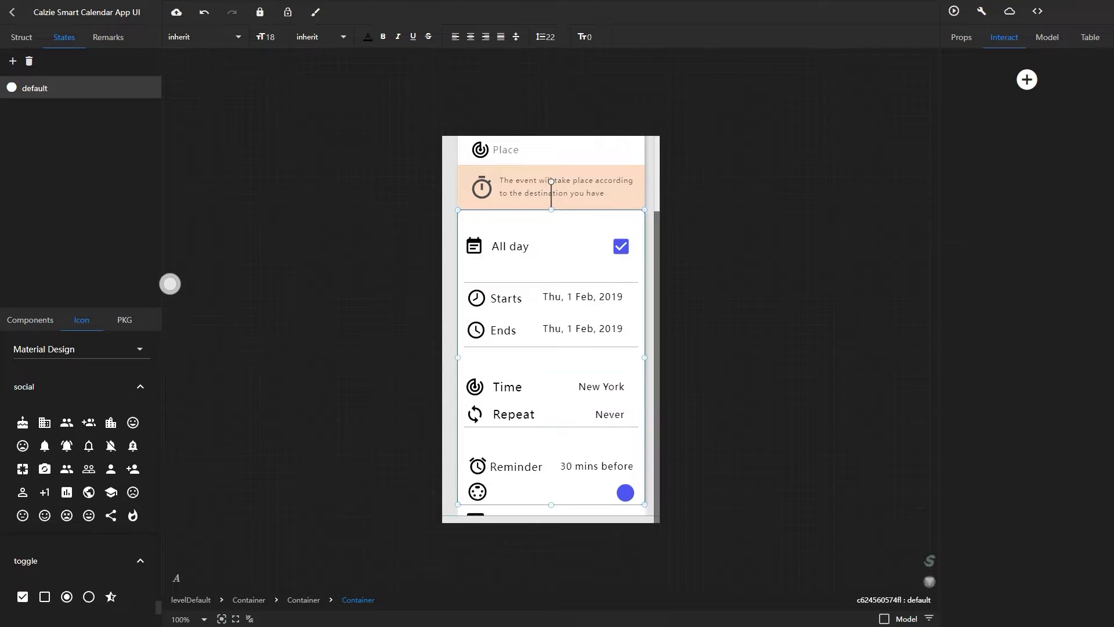
Extend the container enclosing the cards downwards so that the whole Add a note card fits.
key(Escape)
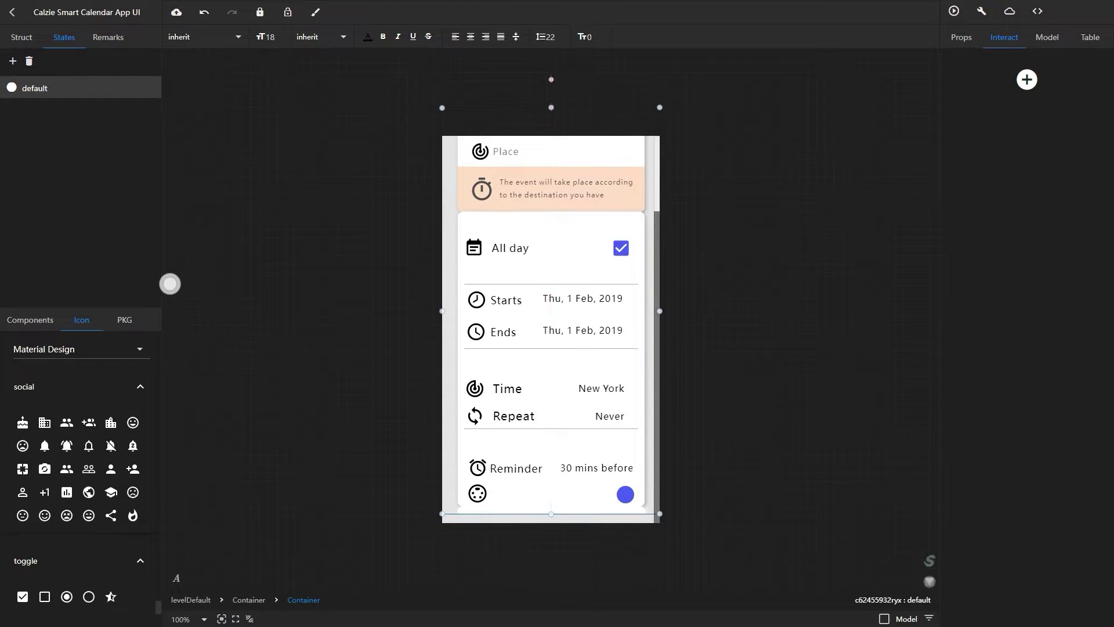
key(Escape)
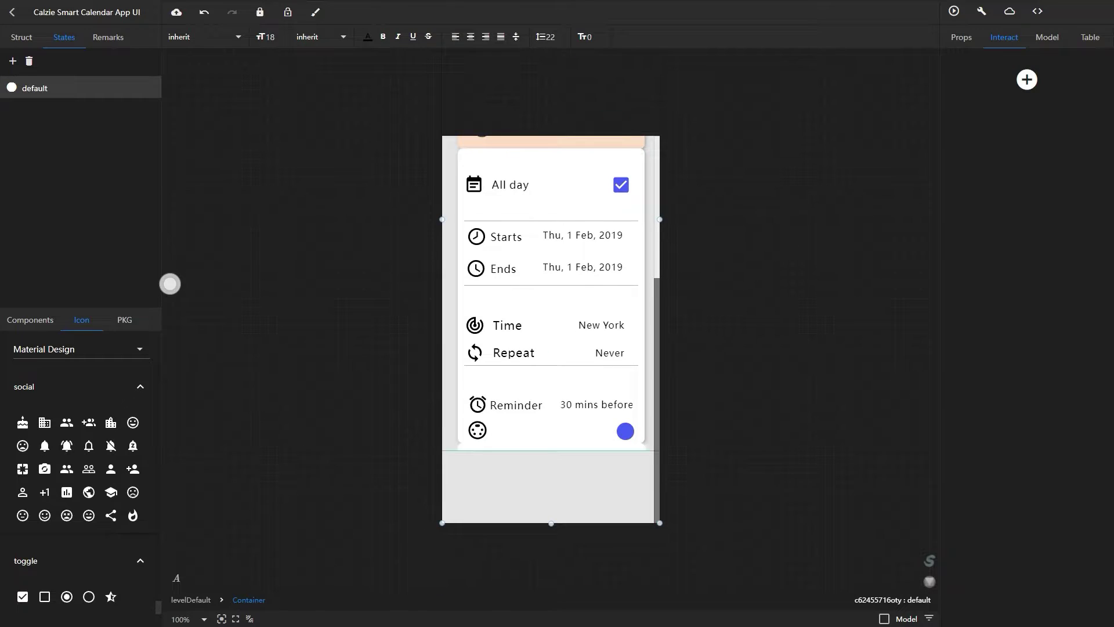
click(450, 444)
drag(551, 450, 552, 523)
scroll(552, 406, up, 4)
scroll(552, 406, down, 4)
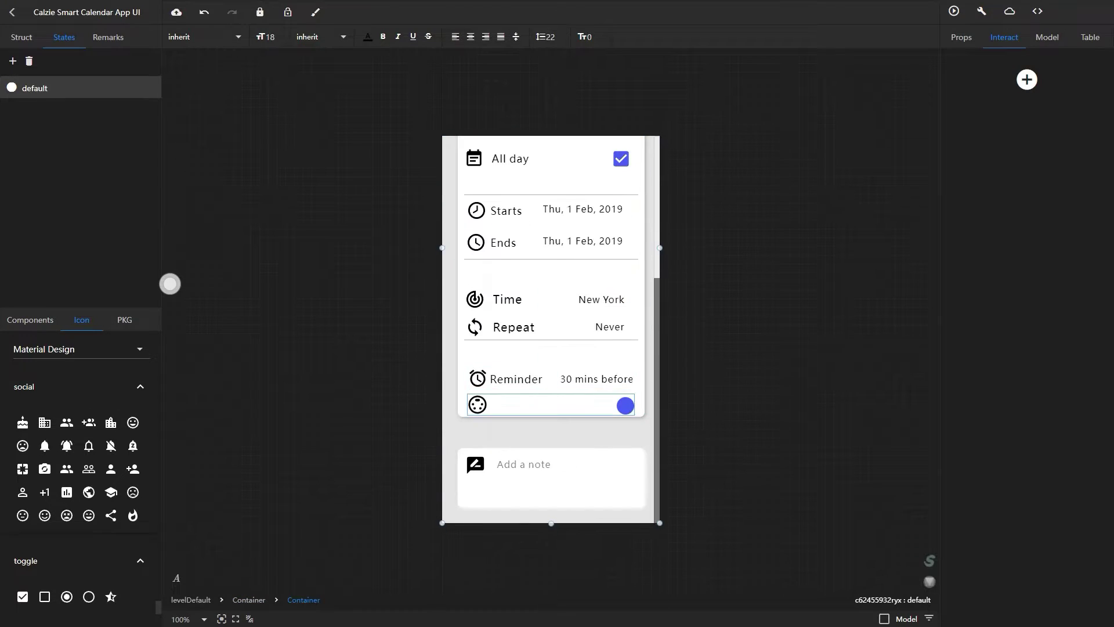
Stretch the card with the All day to Reminder rows further down, close to the Add a note card.
click(566, 473)
click(551, 405)
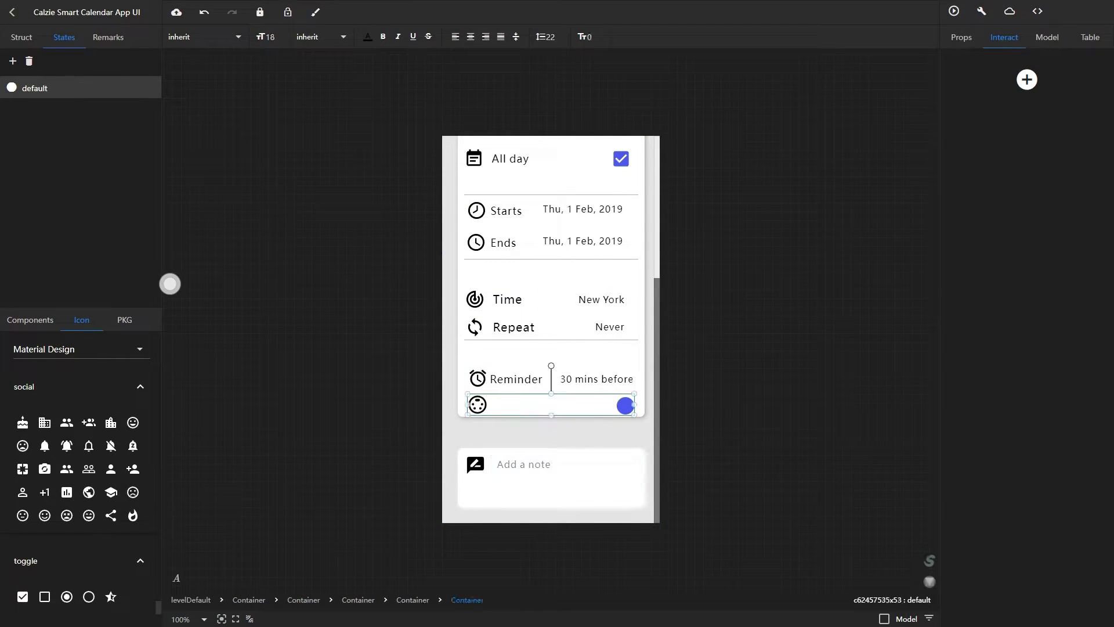
click(552, 353)
drag(552, 417, 552, 447)
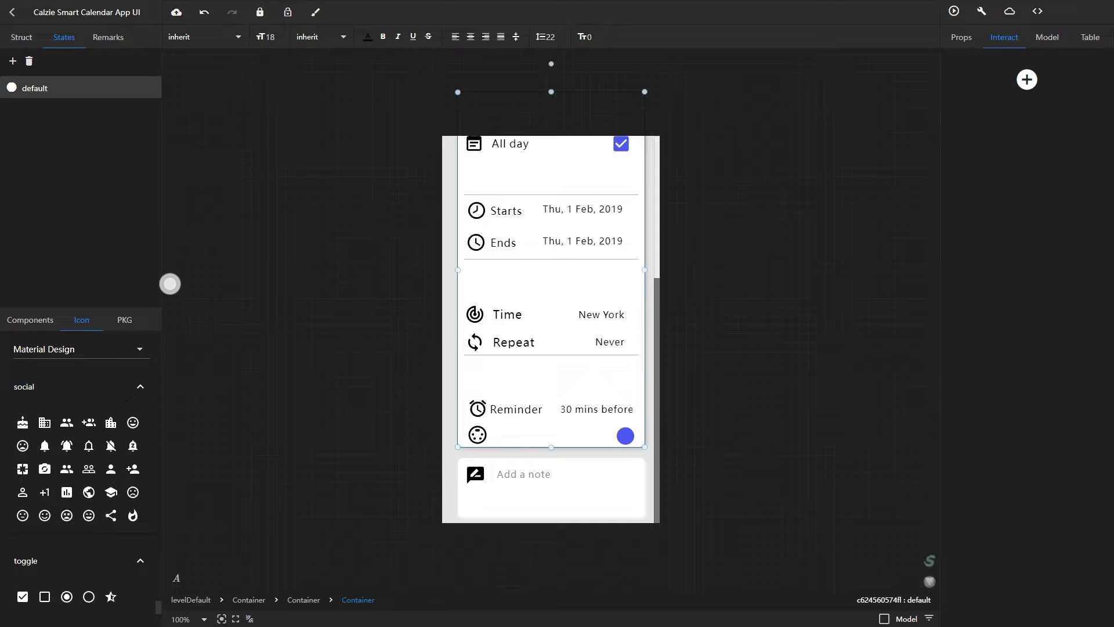
Insert a new container below the card's last icon row and narrow it to 292 px wide.
click(21, 37)
click(30, 320)
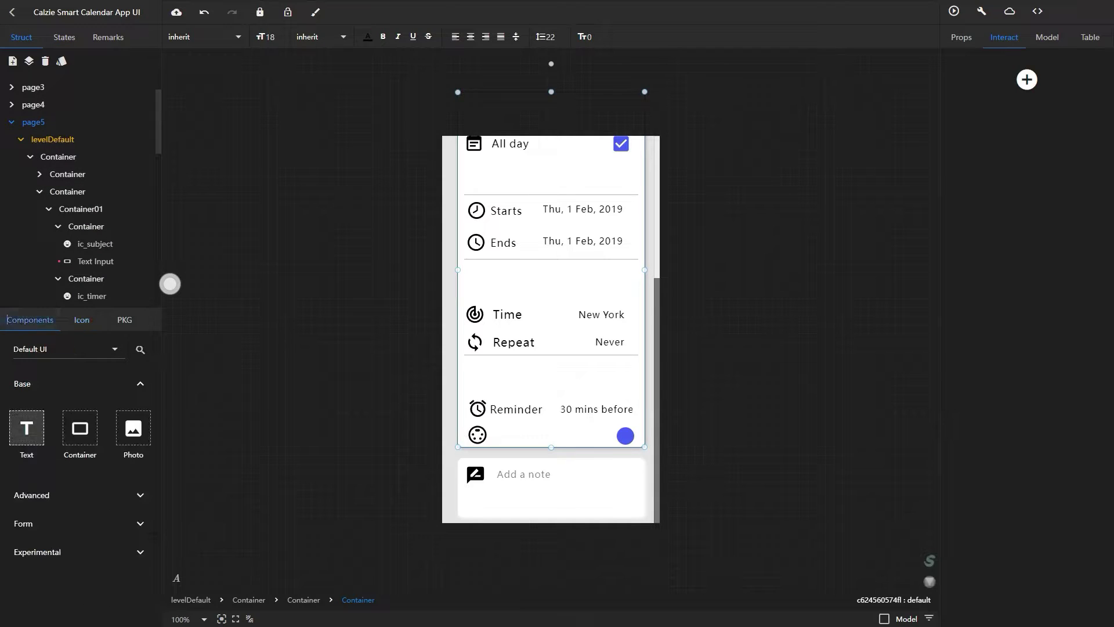
drag(80, 429, 472, 407)
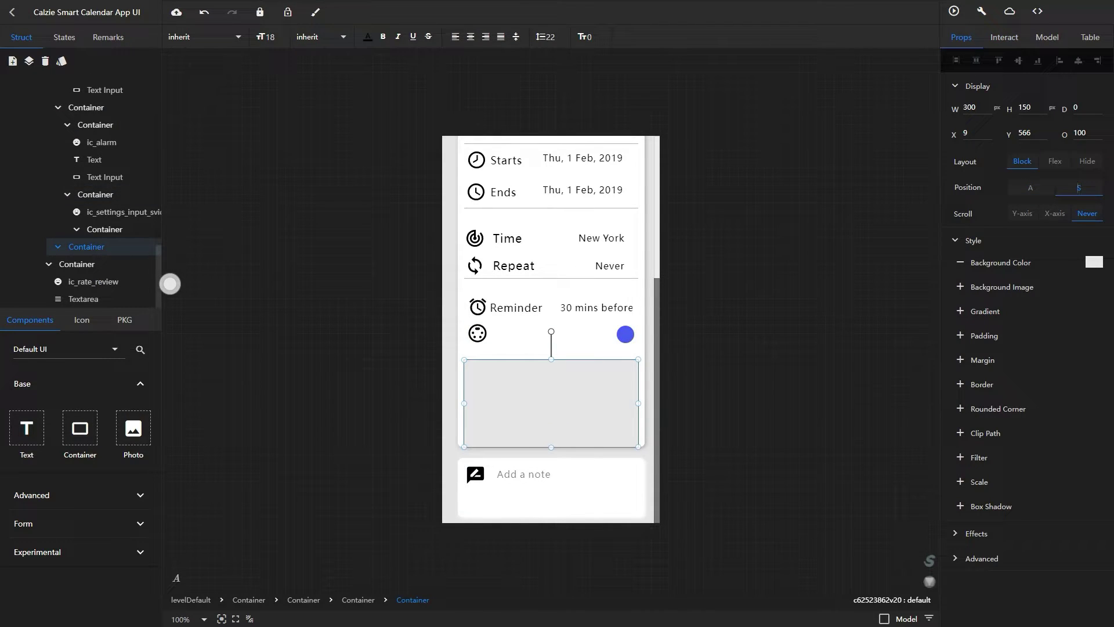
drag(464, 403, 468, 403)
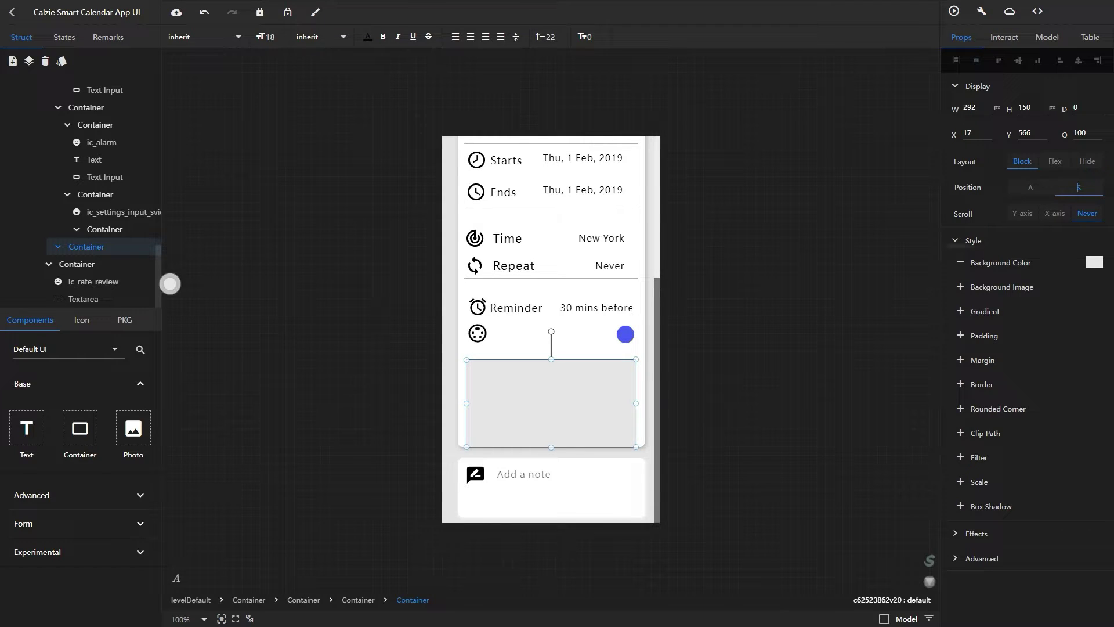
Remove the new container's background color and reduce its height to 99 px.
click(960, 263)
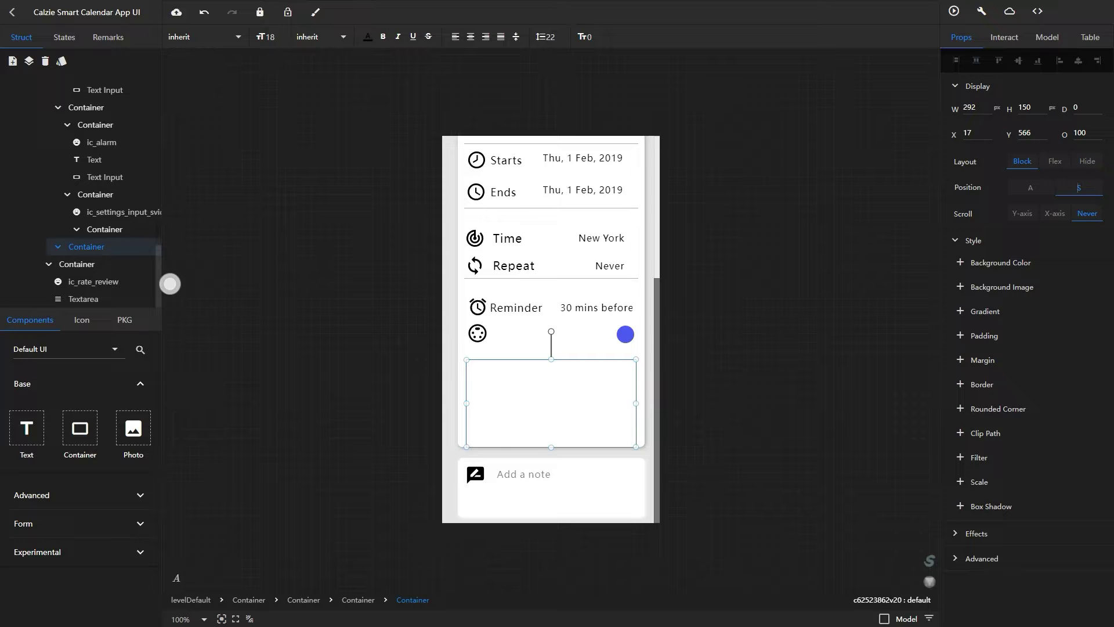
click(462, 406)
drag(552, 447, 551, 418)
click(551, 413)
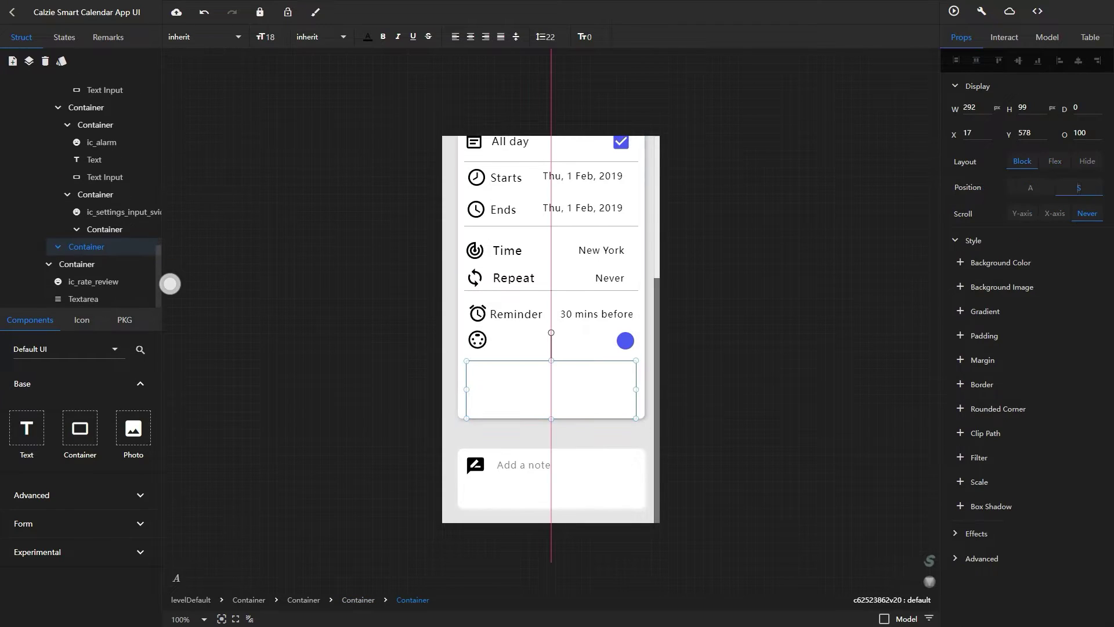
Give the new container a border with width 1 on its top edge and 0 elsewhere, colored light gray.
click(960, 384)
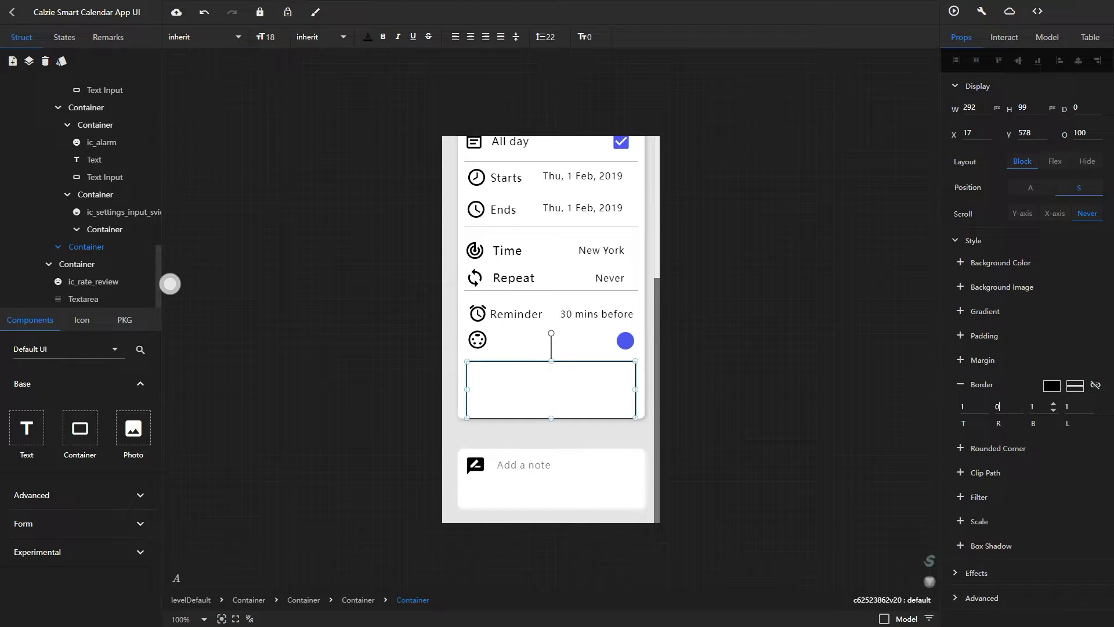
key(Tab)
text(00)
key(Tab)
text(0)
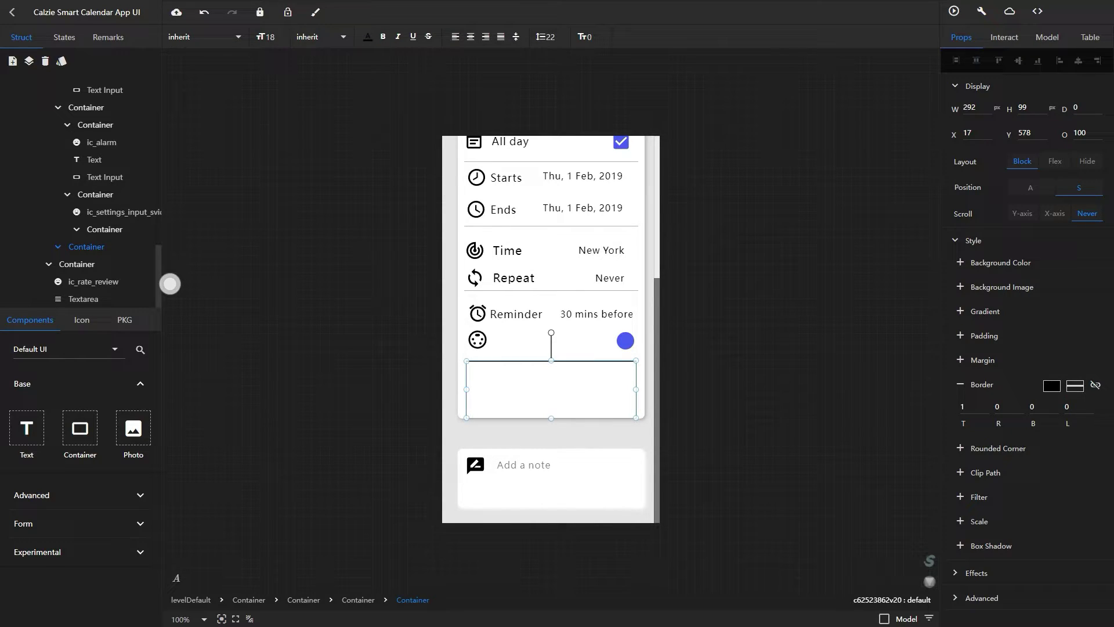
click(1052, 386)
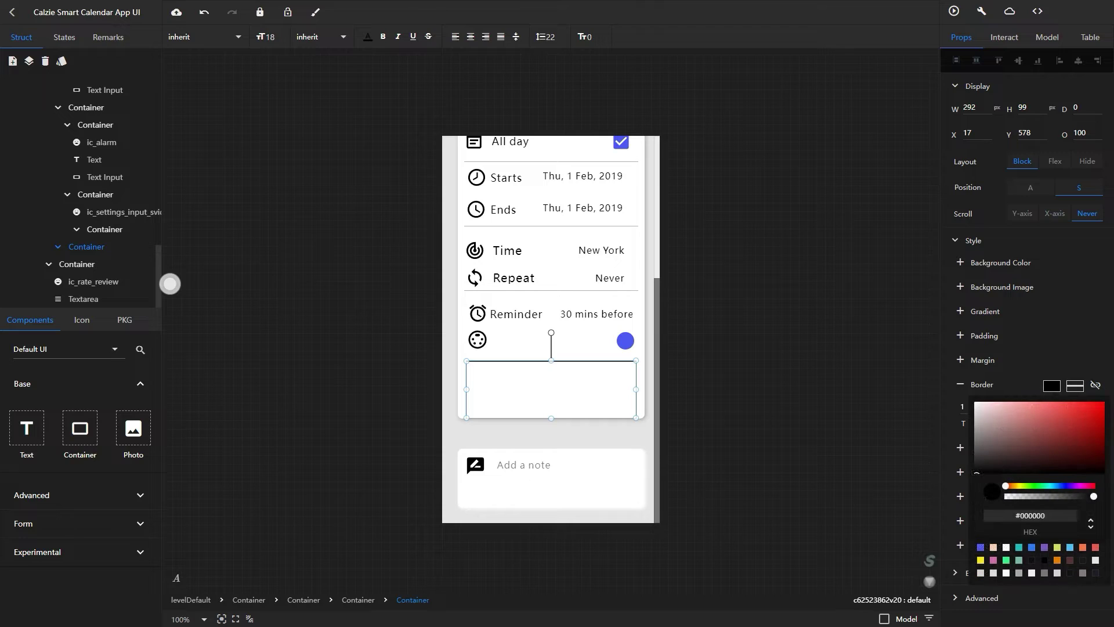
click(170, 284)
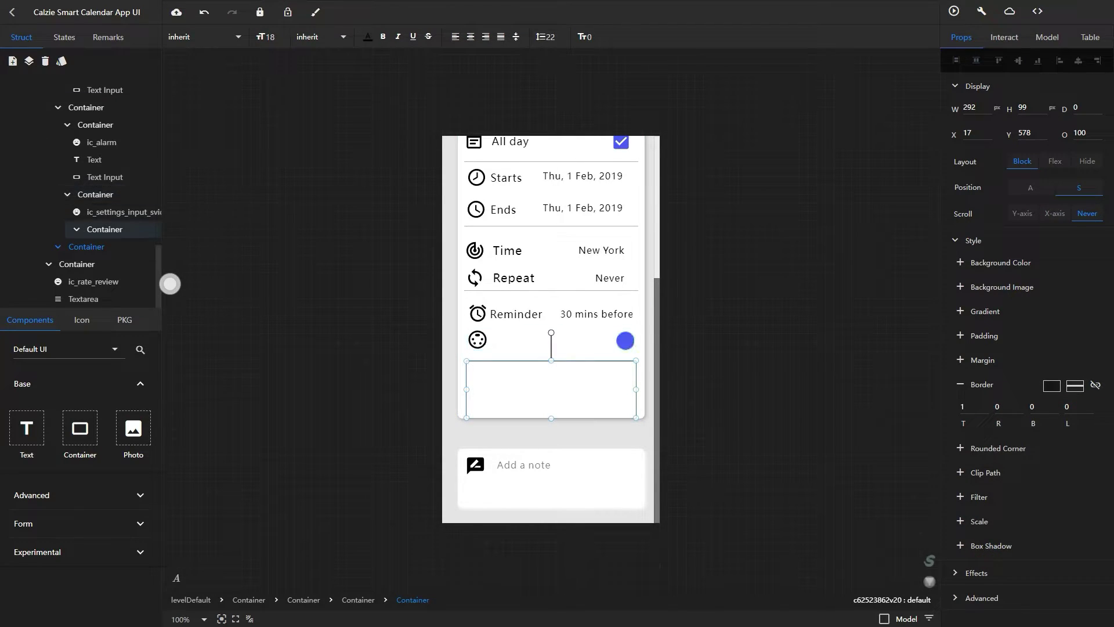
Copy the blue circle, then insert a container inside the bordered container and size it to about 275 by 72 px.
click(105, 230)
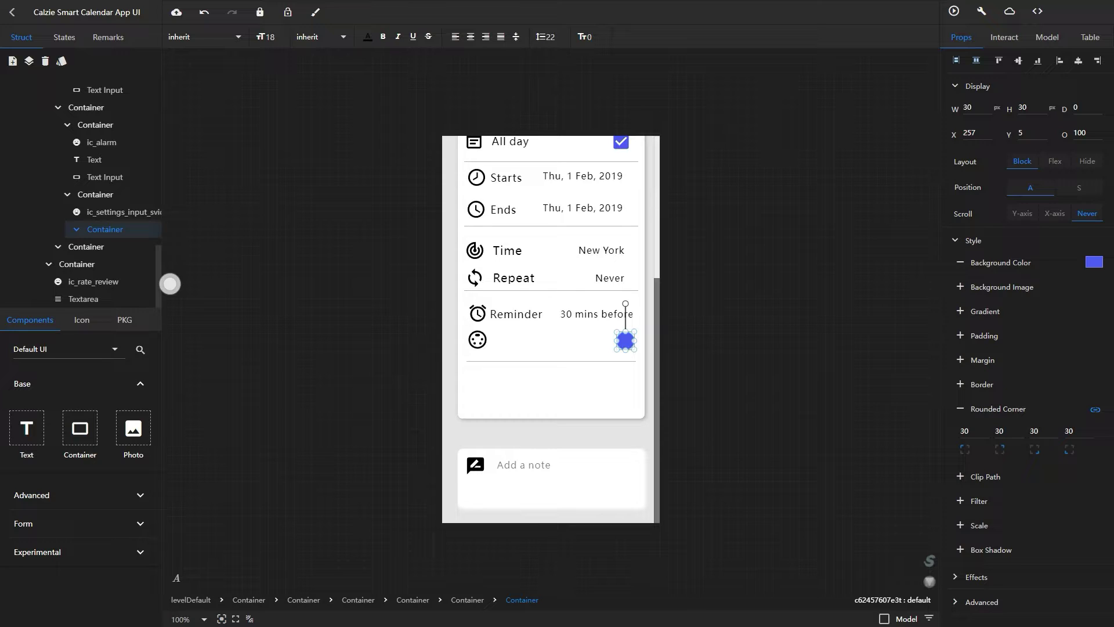
click(86, 246)
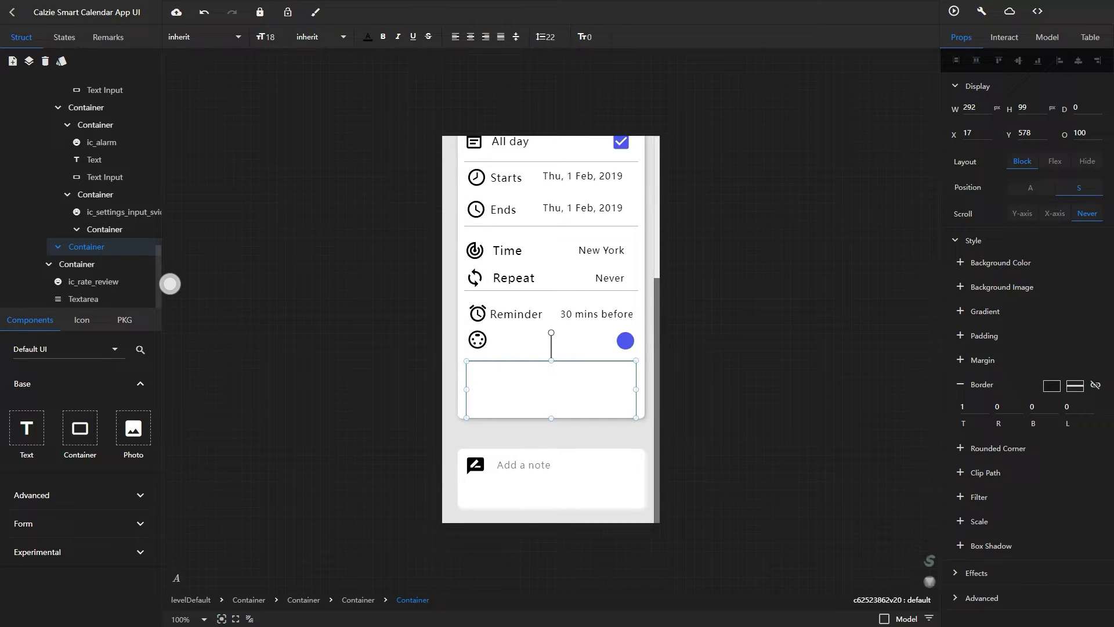
drag(81, 429, 501, 375)
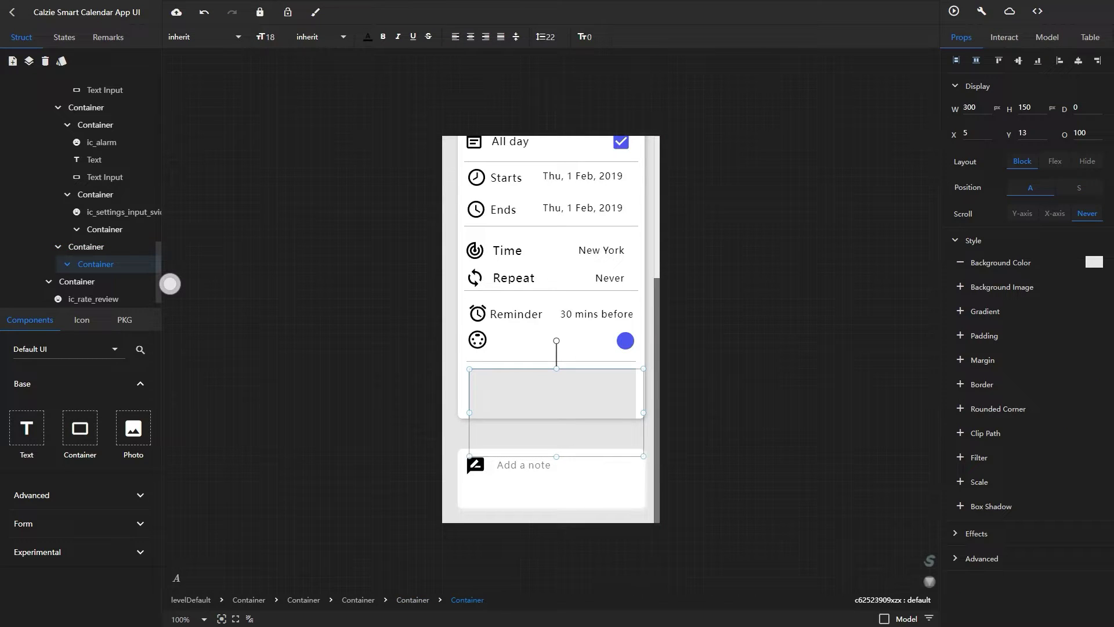
drag(644, 413, 629, 412)
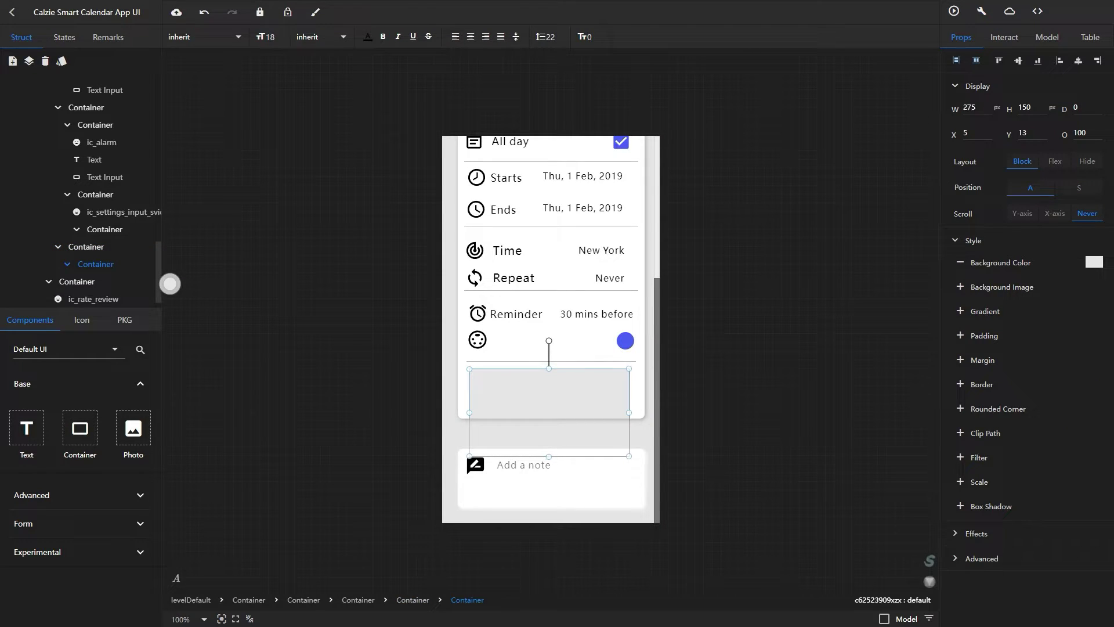
drag(549, 457, 549, 412)
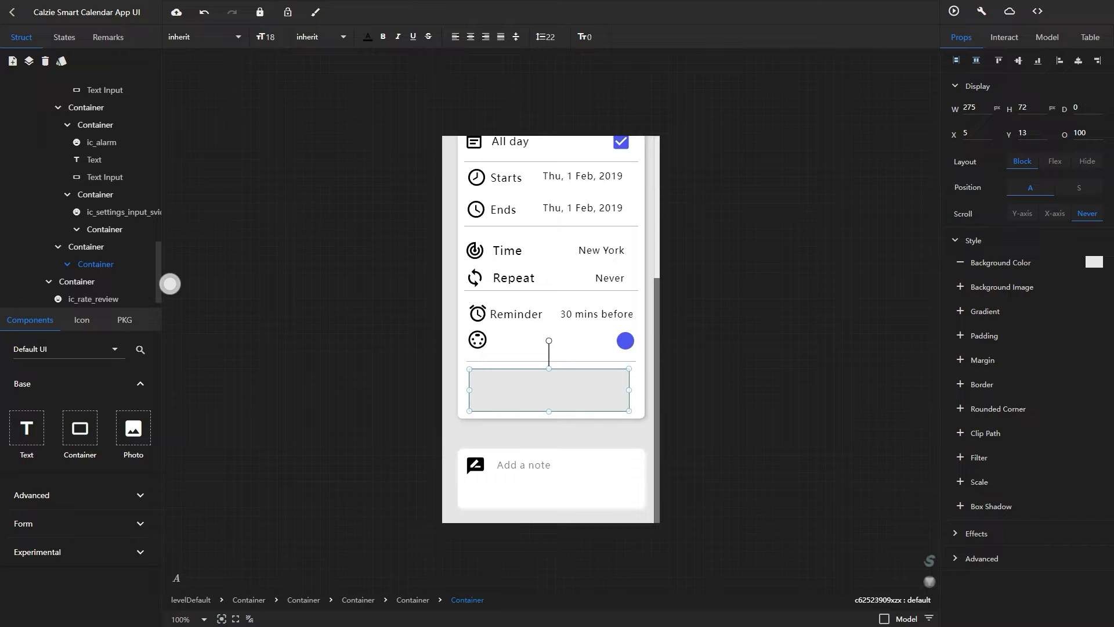
Remove the inner container's background color and paste the blue circle inside it, moved inward so it shows completely.
click(961, 263)
key(ctrl+v)
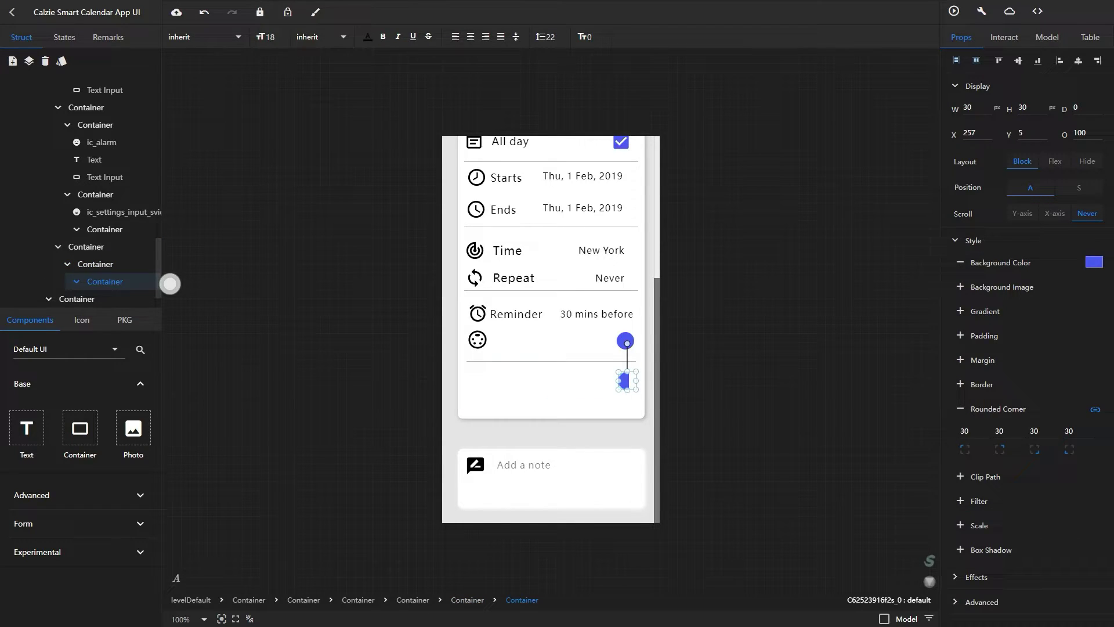
drag(625, 380, 577, 383)
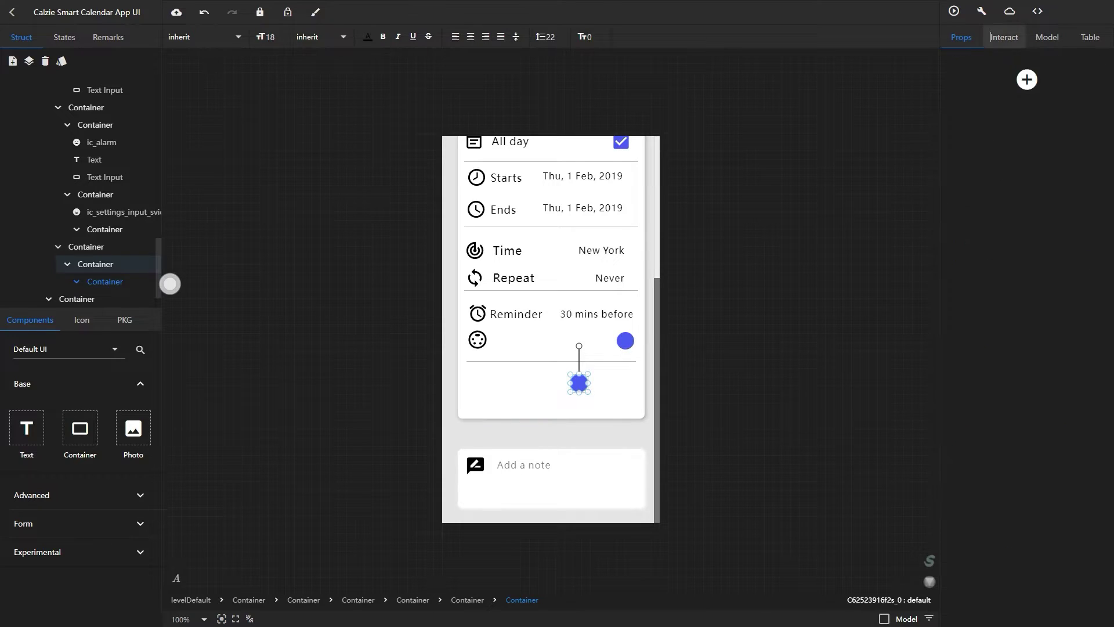
Add a Normal value model named copy to the pasted circle to produce twelve circles, and set its position to S.
click(1004, 37)
click(1047, 37)
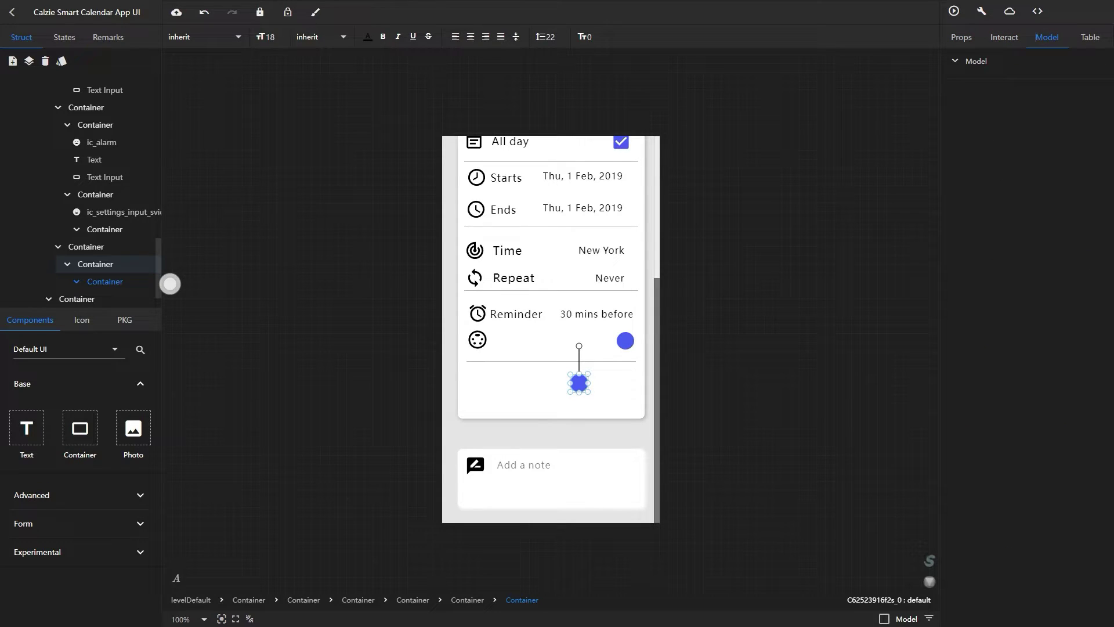
click(884, 619)
click(790, 196)
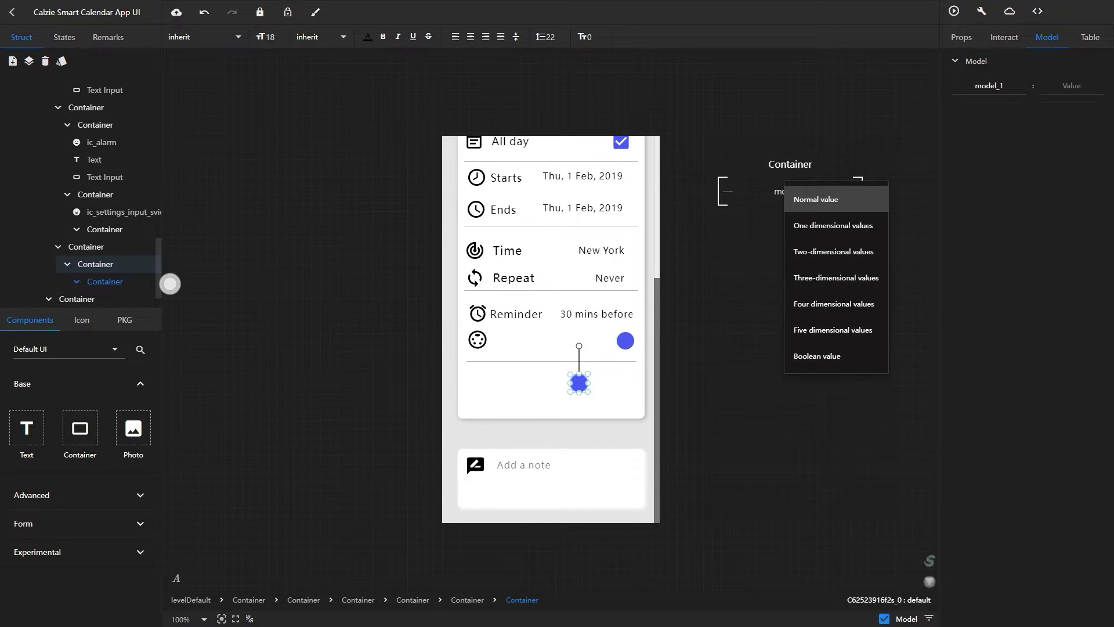
click(816, 208)
text(copy)
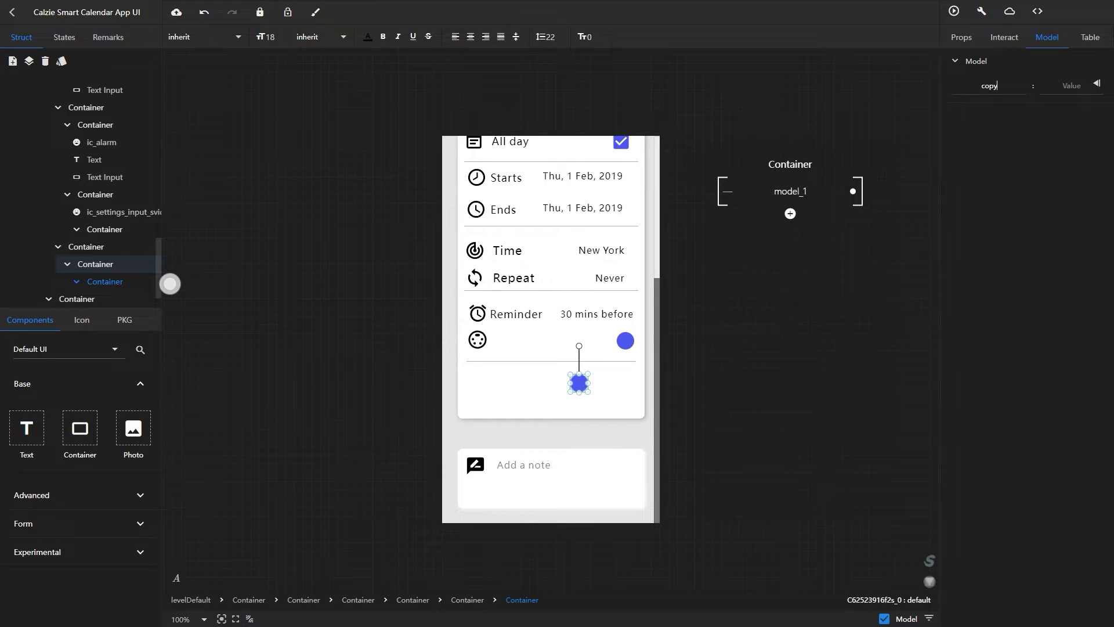
key(Tab)
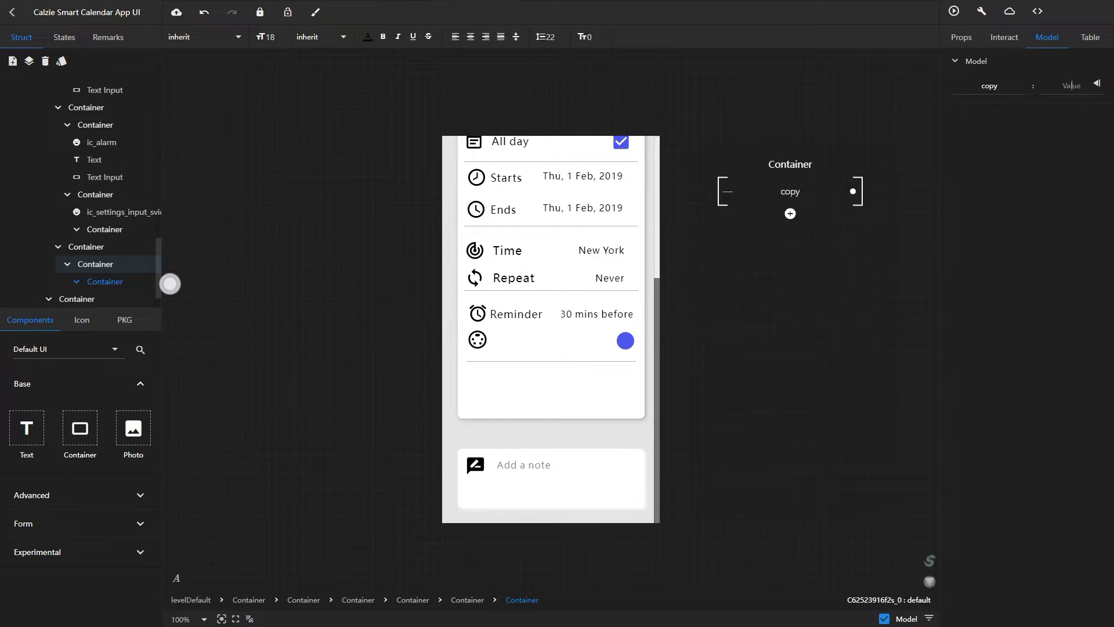
click(1092, 217)
click(962, 37)
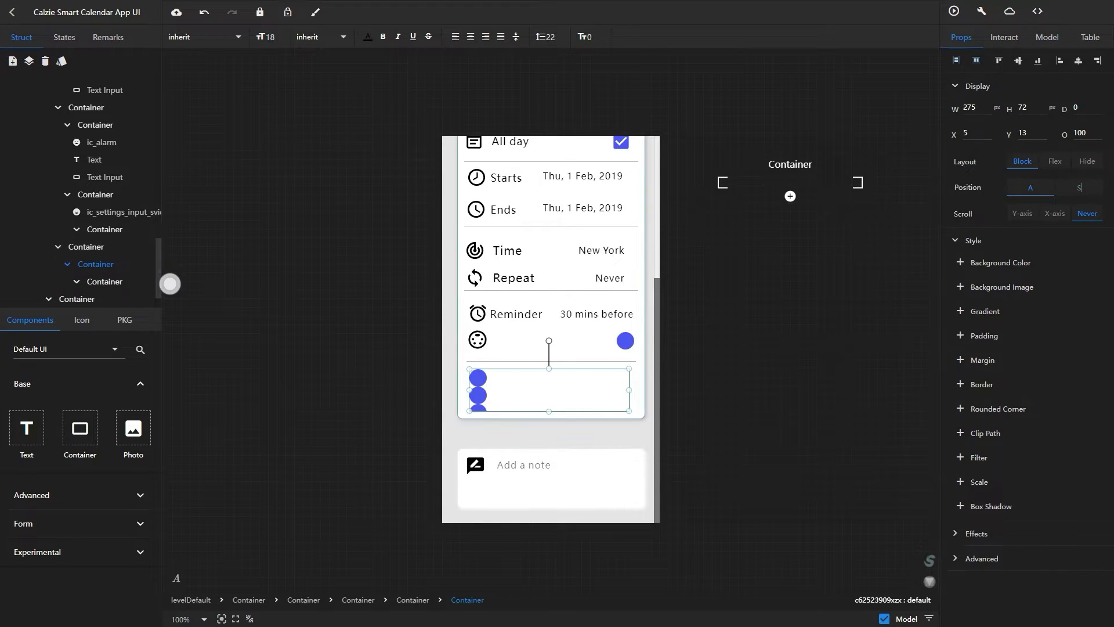
Set the circles' container to Flex with wrap YES, justify-content SA, align-items C and align-content SE, sized about 278 by 83 px.
click(1052, 162)
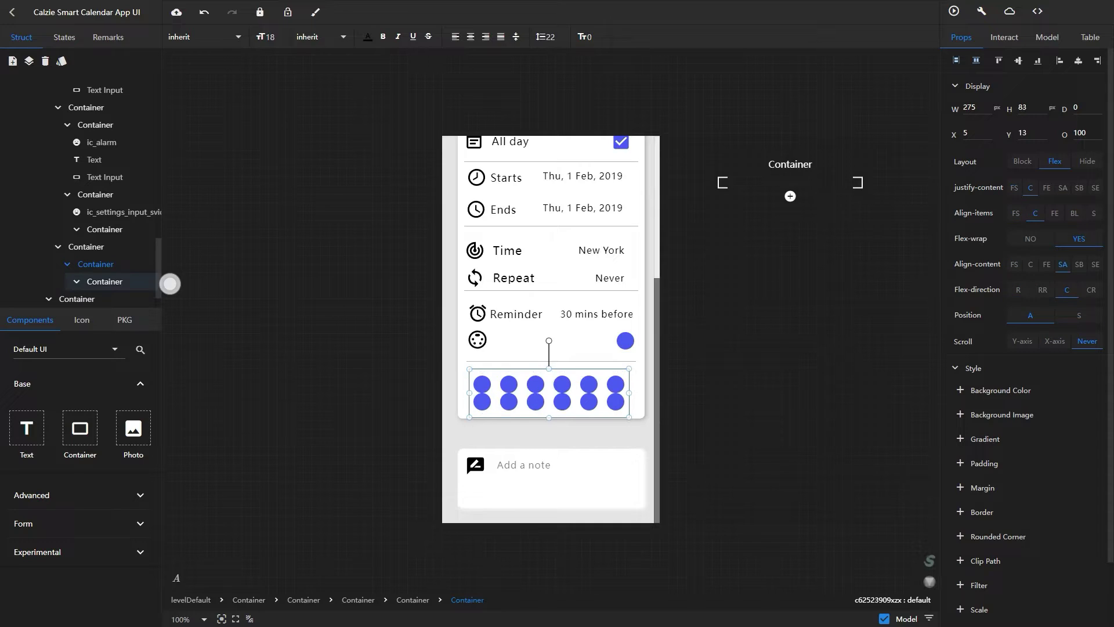
click(1080, 264)
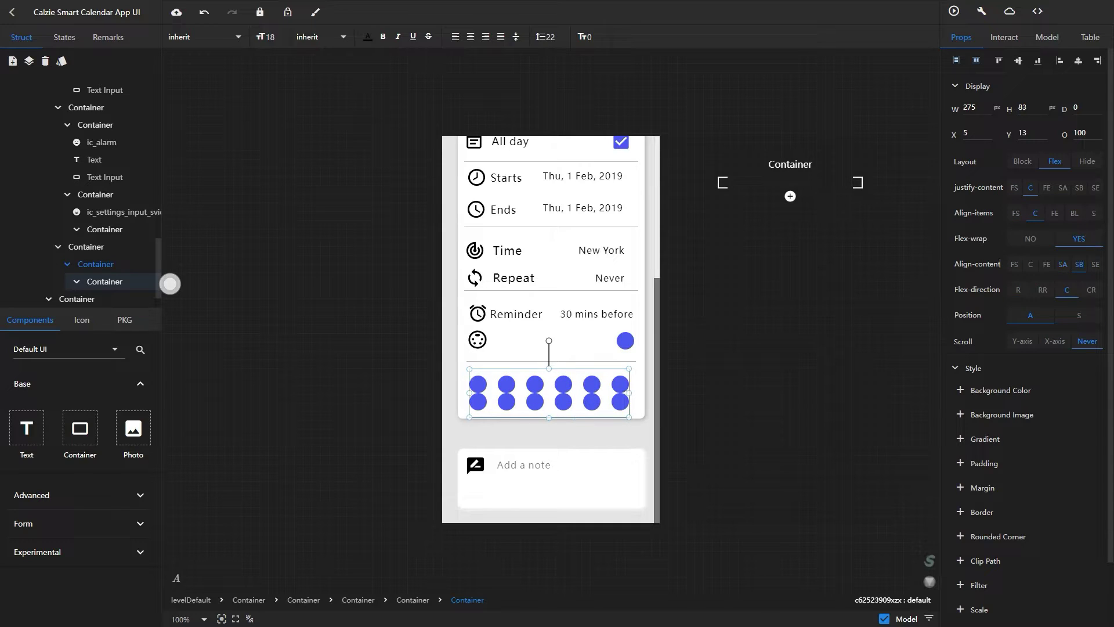
click(1096, 264)
click(1055, 213)
click(1060, 188)
click(1035, 213)
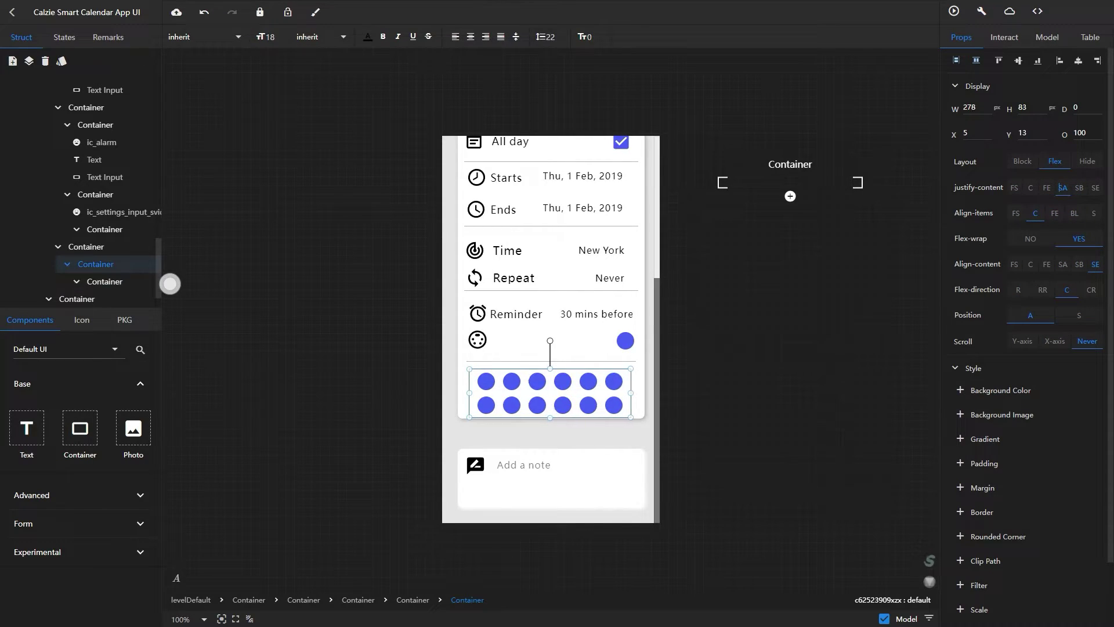
Add twelve new states to the repeated circle below the Reminder rows.
click(170, 284)
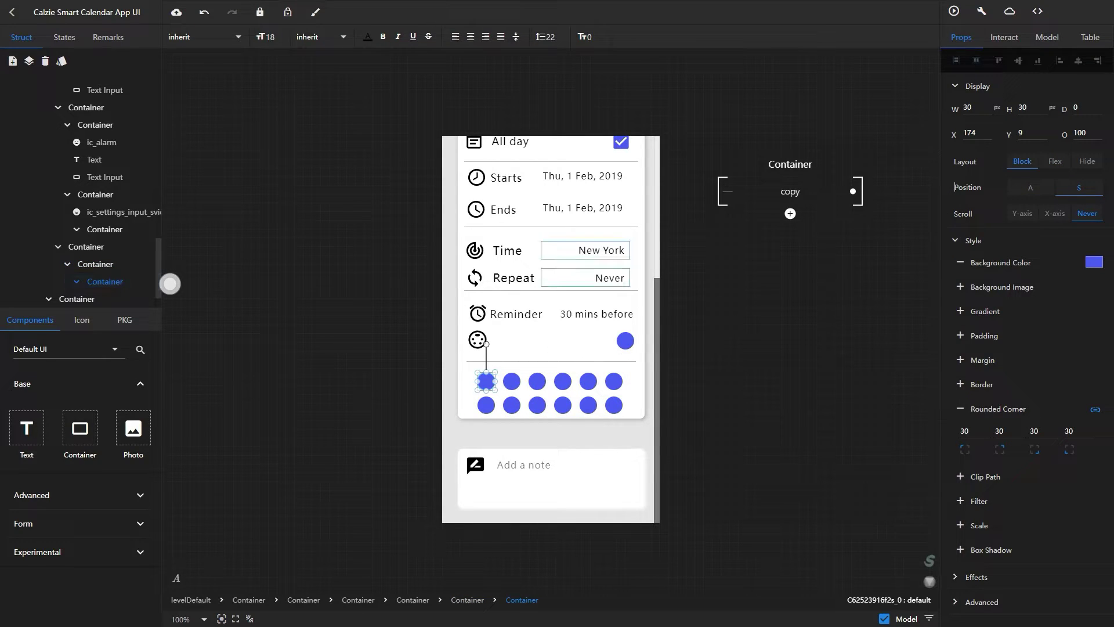
click(56, 38)
click(13, 61)
click(13, 61)
click(13, 61)
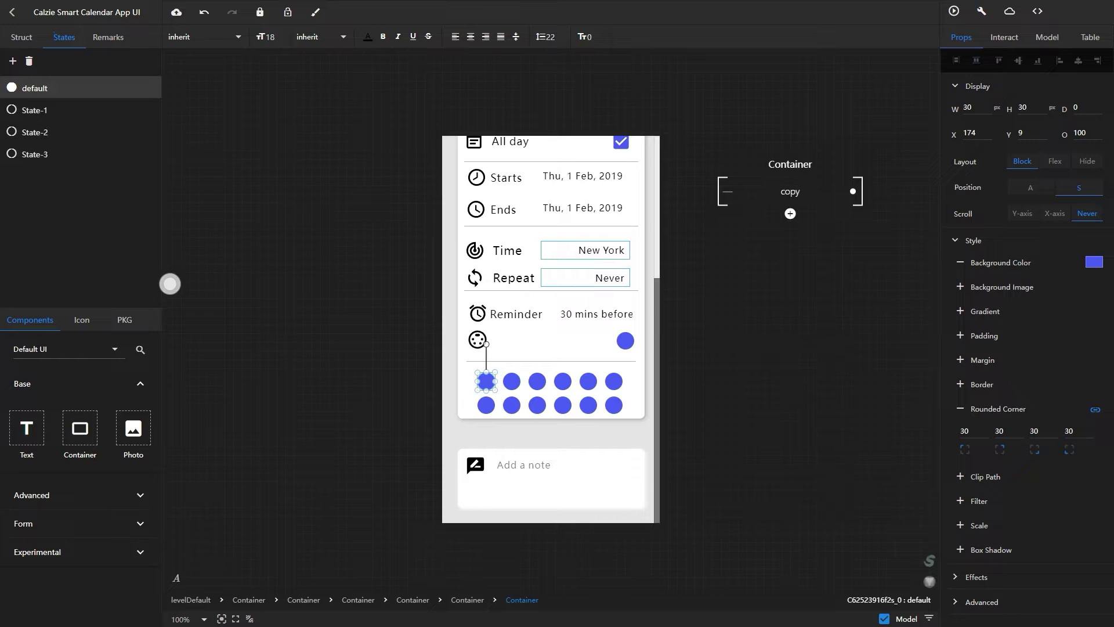
click(13, 61)
click(13, 61)
click(12, 61)
click(12, 61)
click(13, 61)
click(12, 61)
click(12, 61)
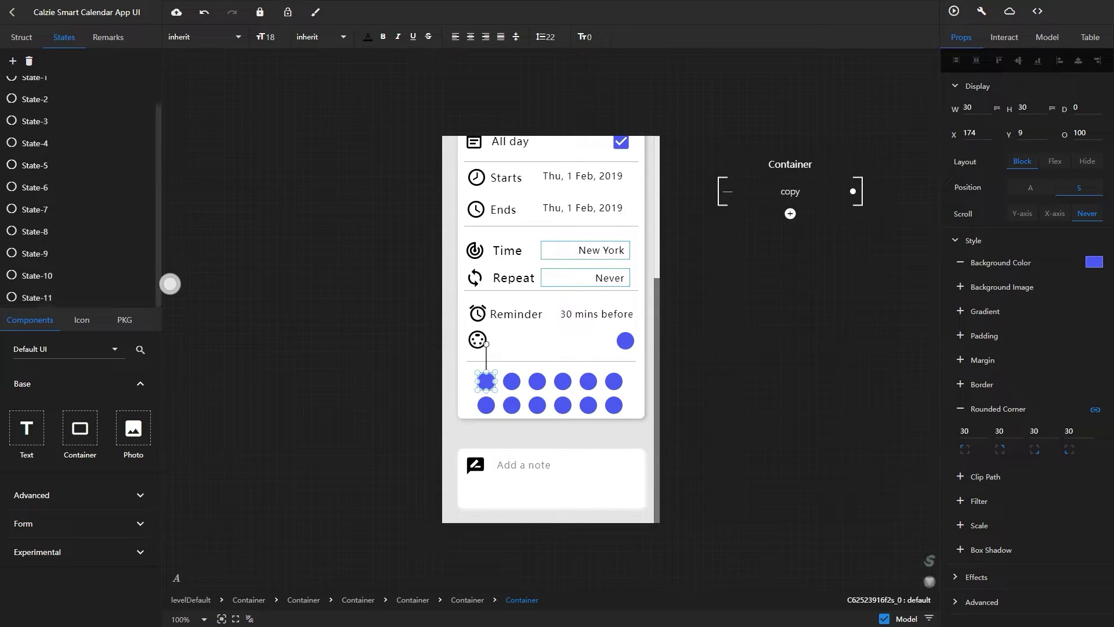
scroll(170, 284, up, 1)
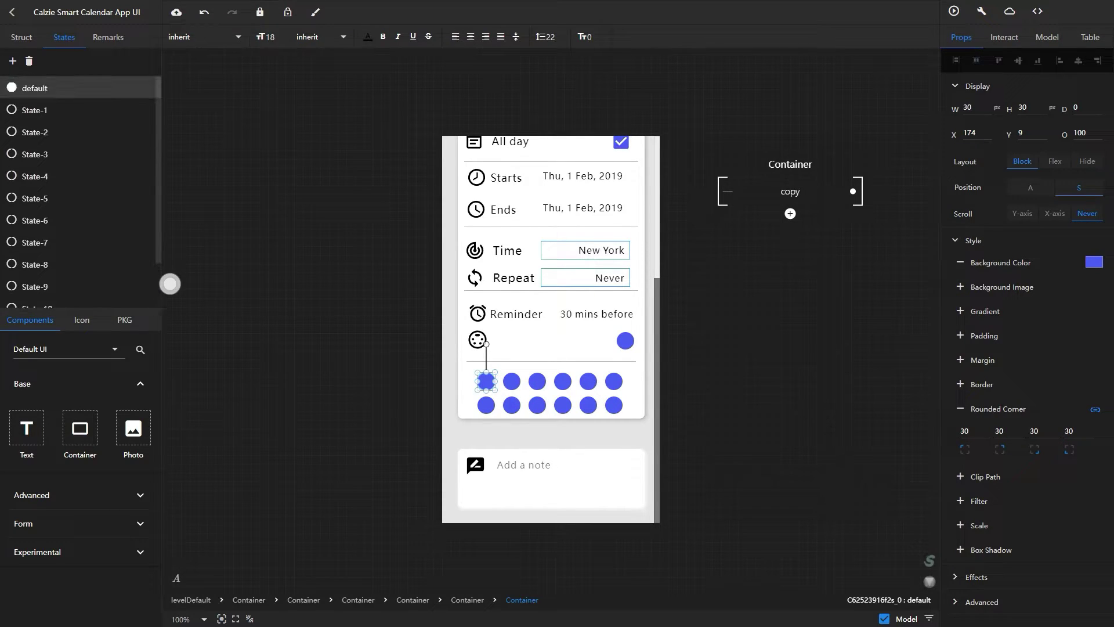
Rename State-1 of the repeated circle as default:$0 and copy that name.
click(35, 109)
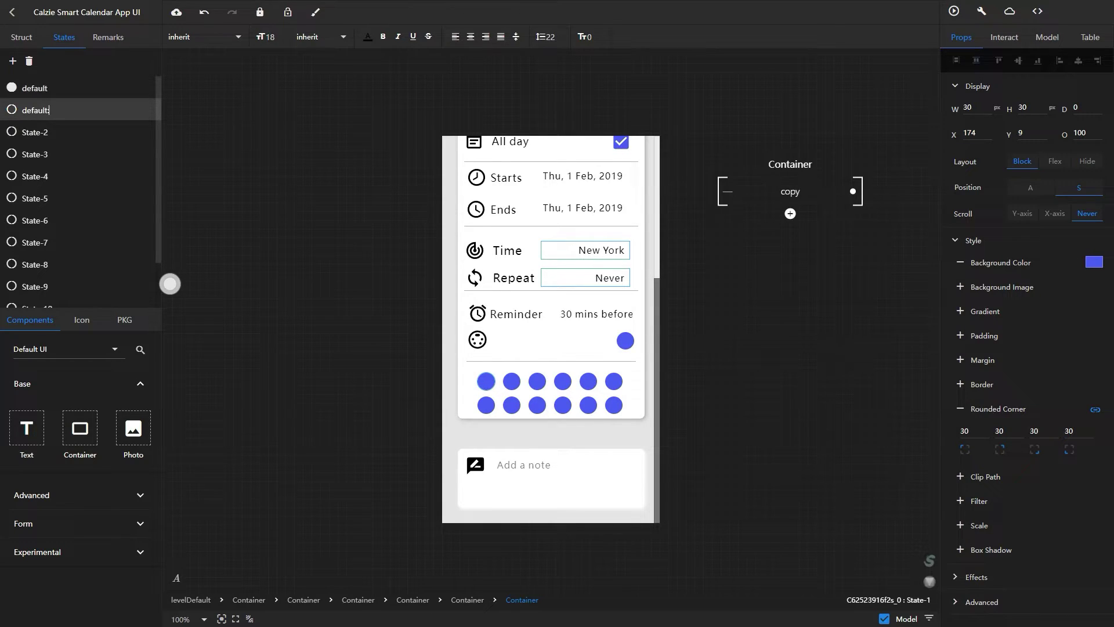
key(shift+Left)
key(shift+Left)
key(shift+Left)
key(shift+Left)
key(shift+Left)
key(shift+Left)
key(shift+Left)
key(shift+Left)
key(shift+Left)
key(shift+Left)
key(ctrl+c)
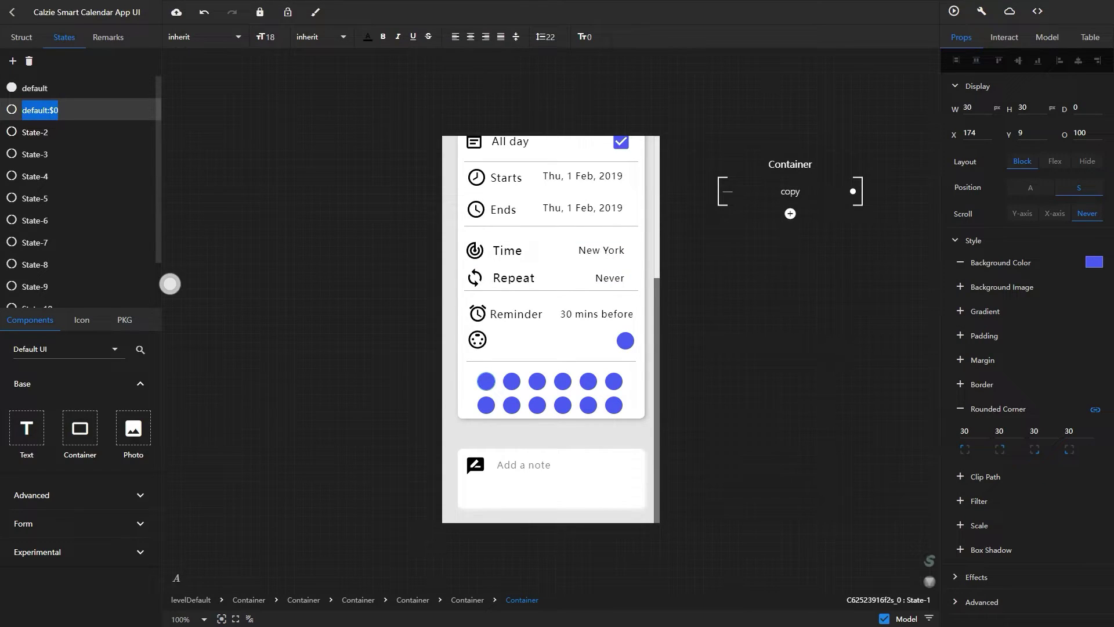
Rename State-2 as default:$1 and State-3 as default:$2.
key(Down)
key(BackSpace)
key(BackSpace)
key(BackSpace)
key(BackSpace)
key(BackSpace)
key(BackSpace)
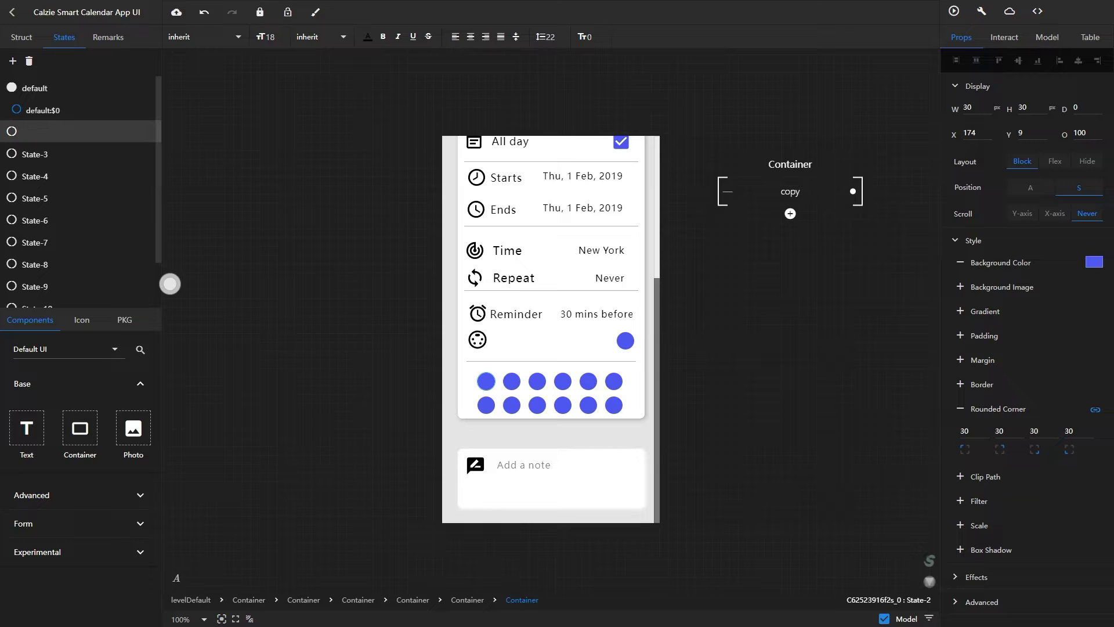
key(ctrl+v)
key(Down)
text(default:$2)
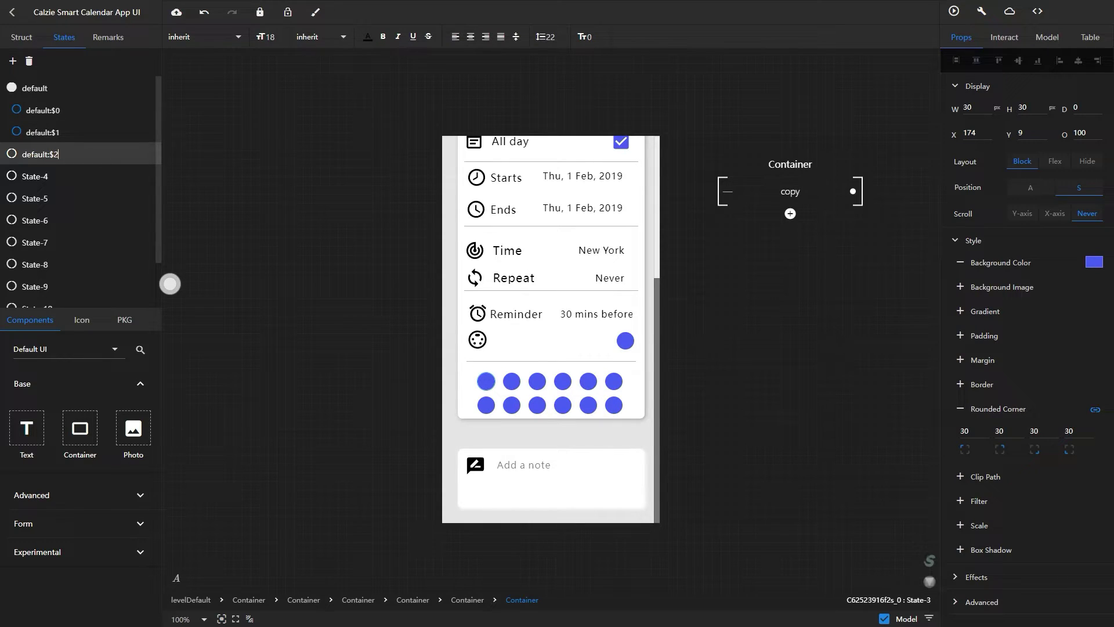
Rename State-4 through State-7 in sequence as default:$3 through default:$6.
key(Down)
key(ctrl+v)
key(Down)
key(ctrl+v)
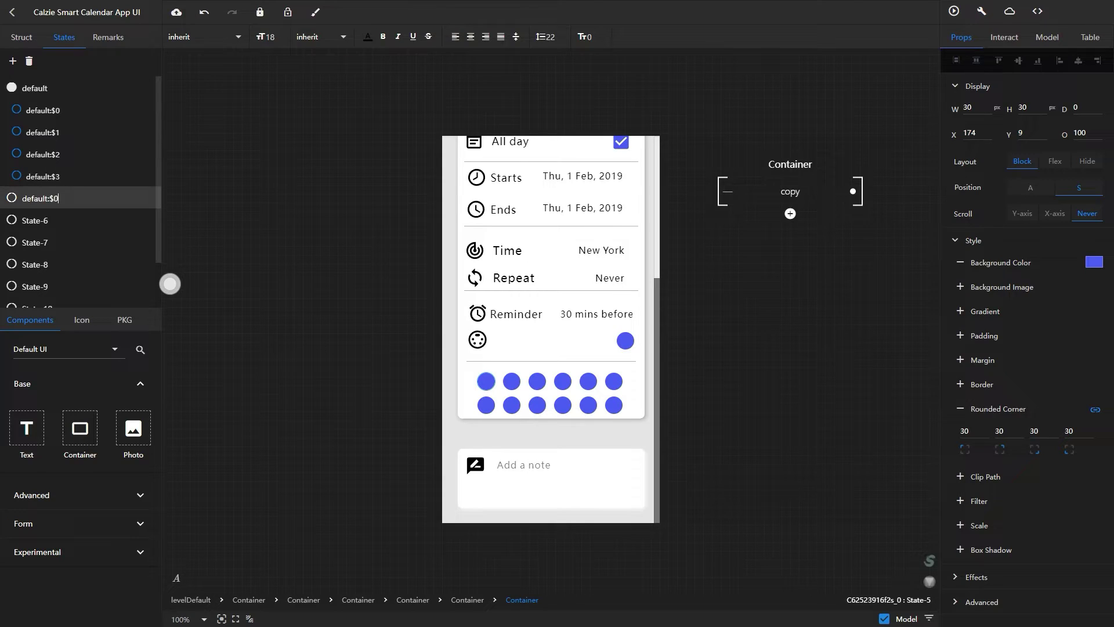
key(Down)
key(ctrl+v)
key(Down)
text(default:$6)
key(Down)
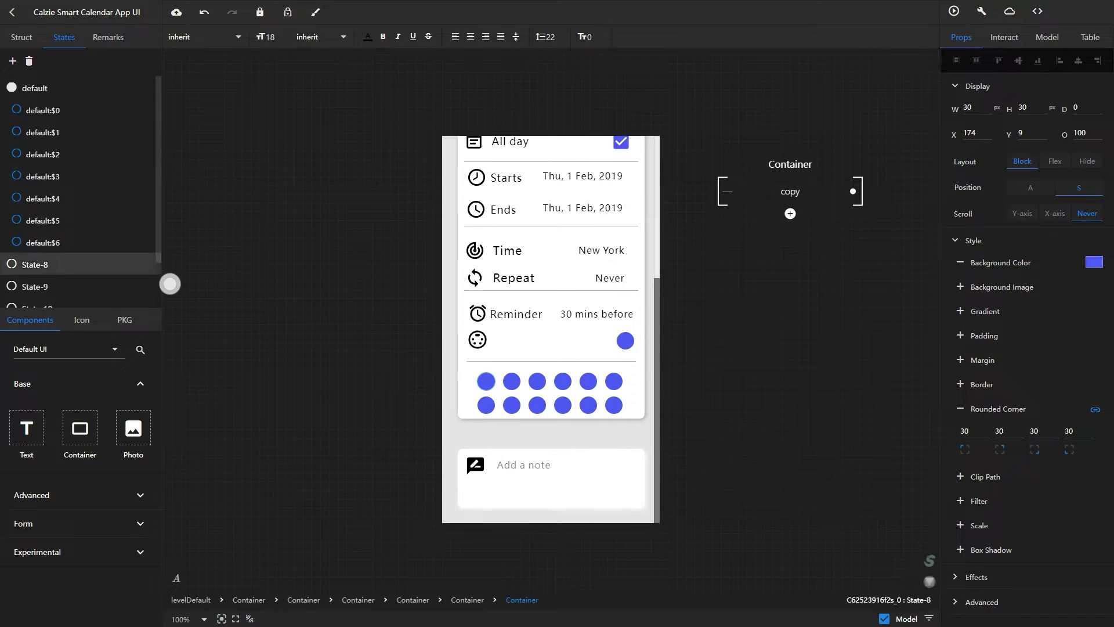
Rename State-8 through State-12 in sequence as default:$7 through default:$11.
text(default:$7)
key(Down)
key(ctrl+v)
key(Down)
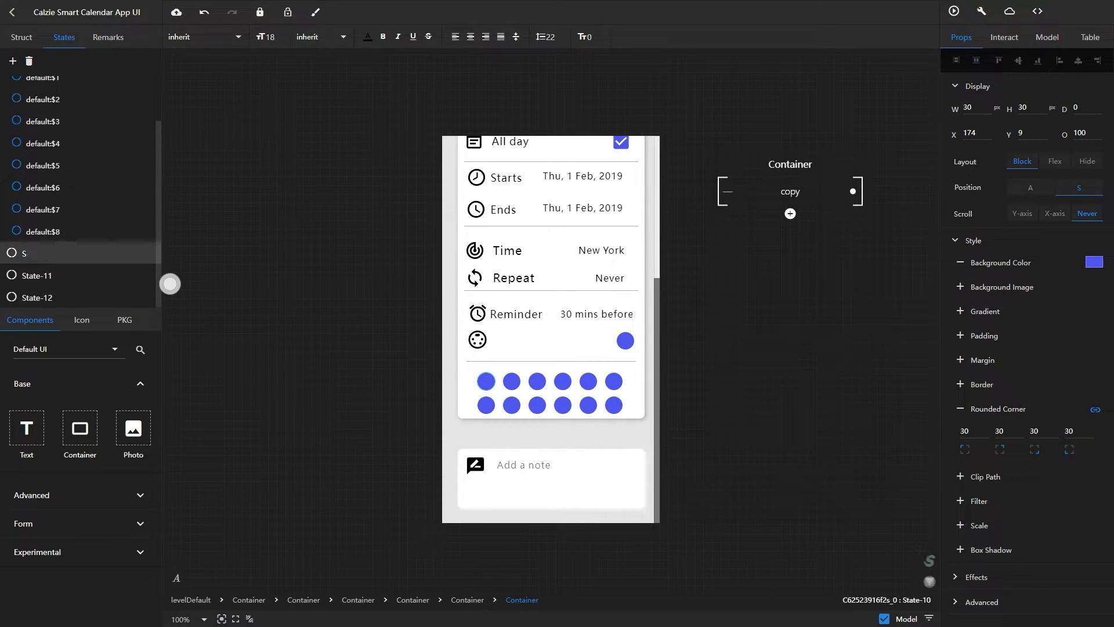
key(ctrl+v)
key(Down)
text(default:$10)
key(Down)
text(default:$11)
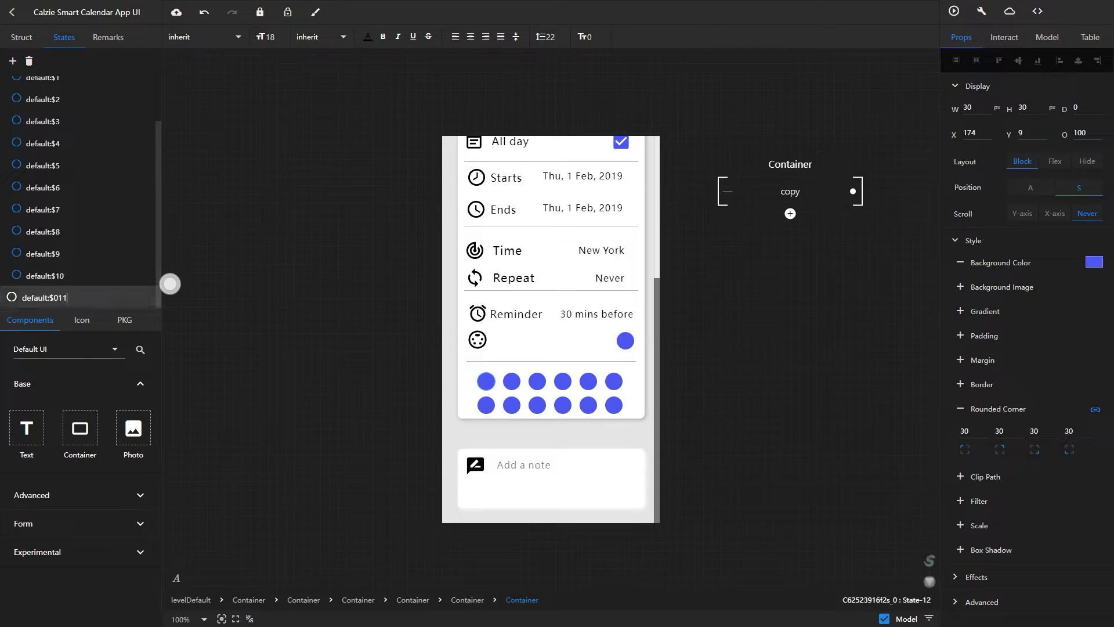
key(Return)
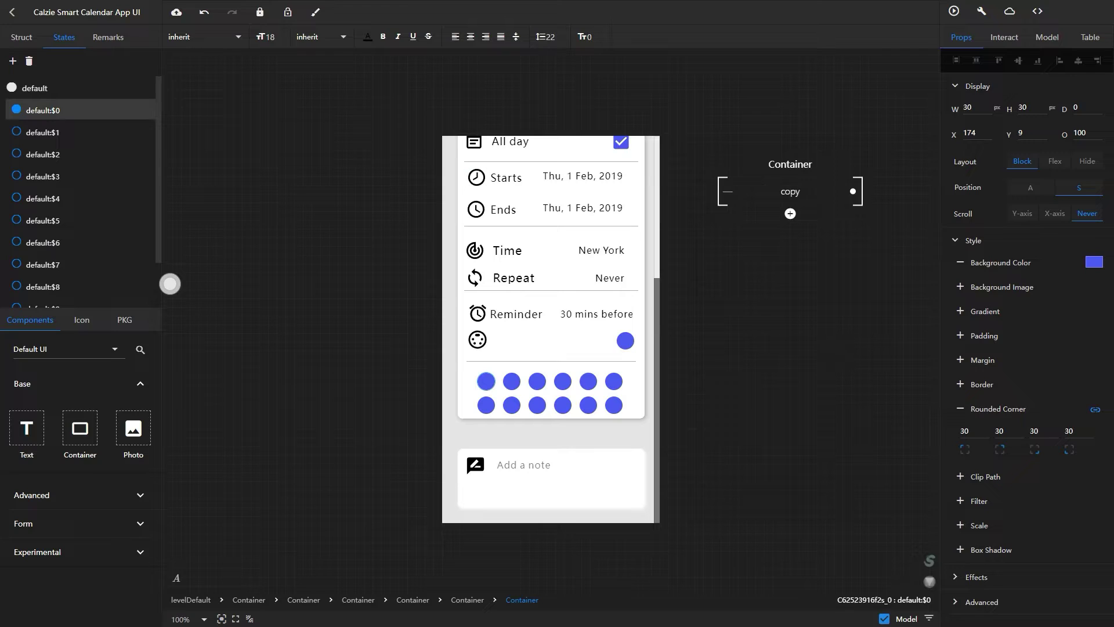
Set the circle's background color in the default:$0 state to #1EC1C3.
click(1094, 261)
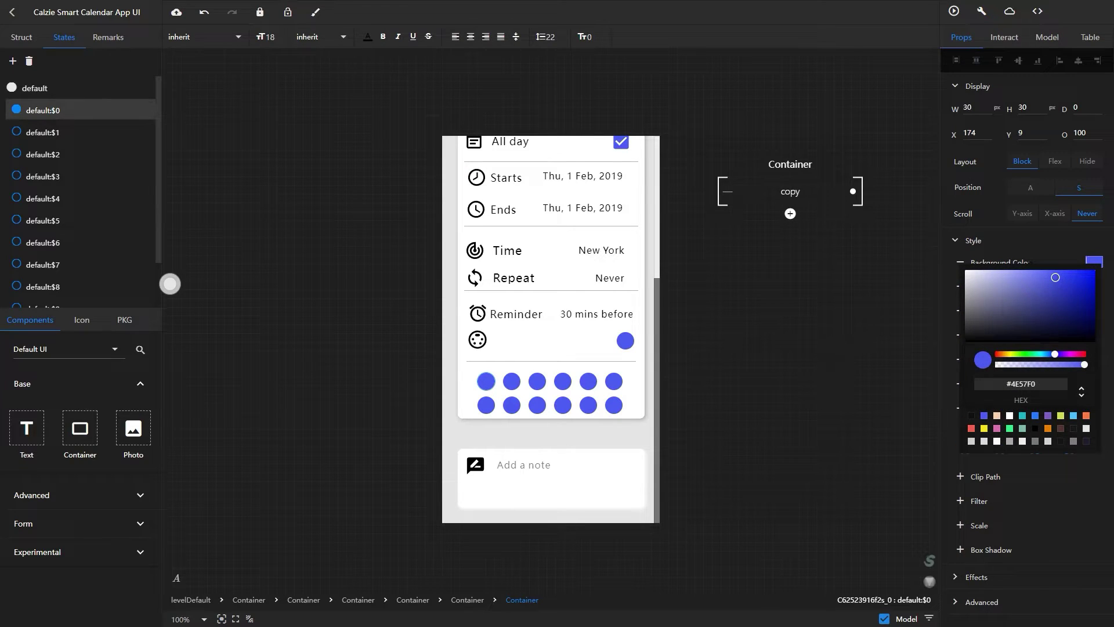
double_click(1022, 384)
text(1ec1c3)
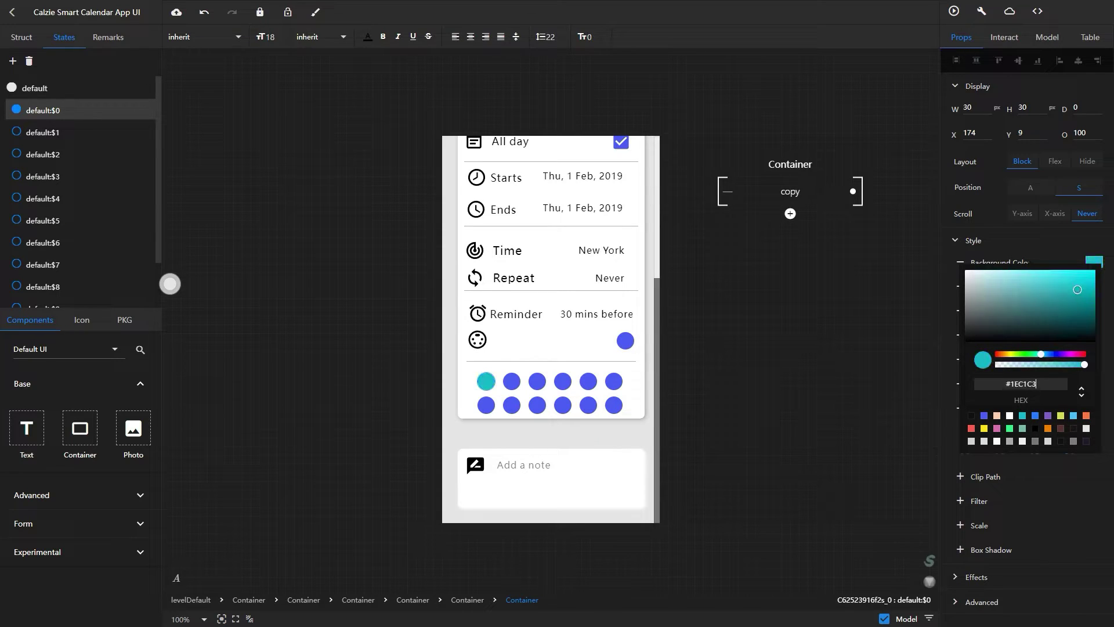
click(170, 284)
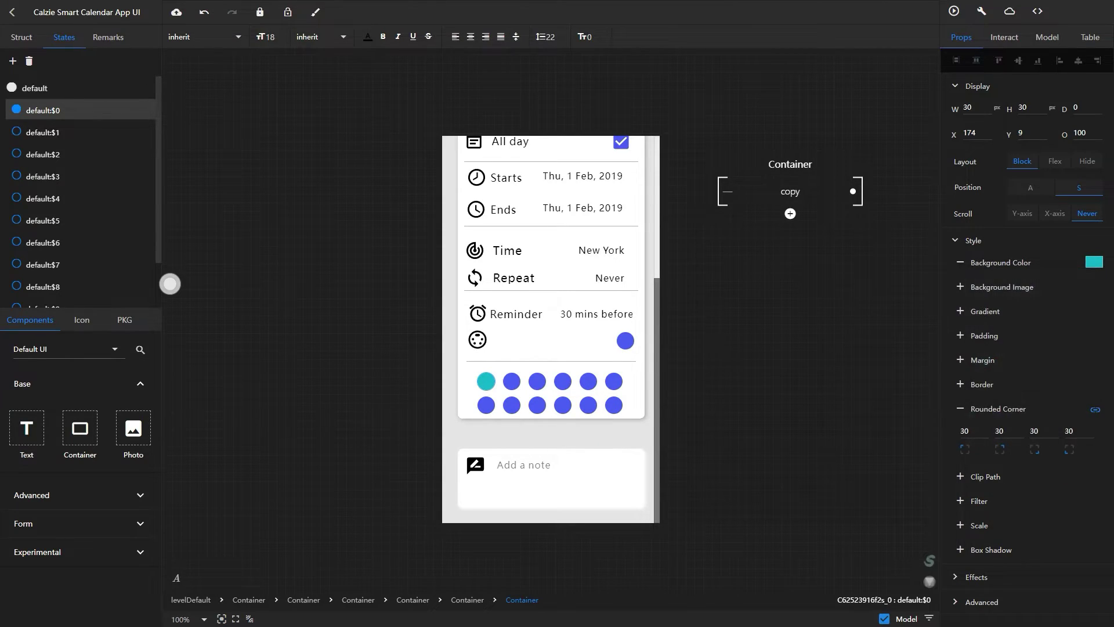
Set the circle's background color in the default:$1 state to #38EF7D.
click(43, 132)
click(1094, 262)
click(1021, 383)
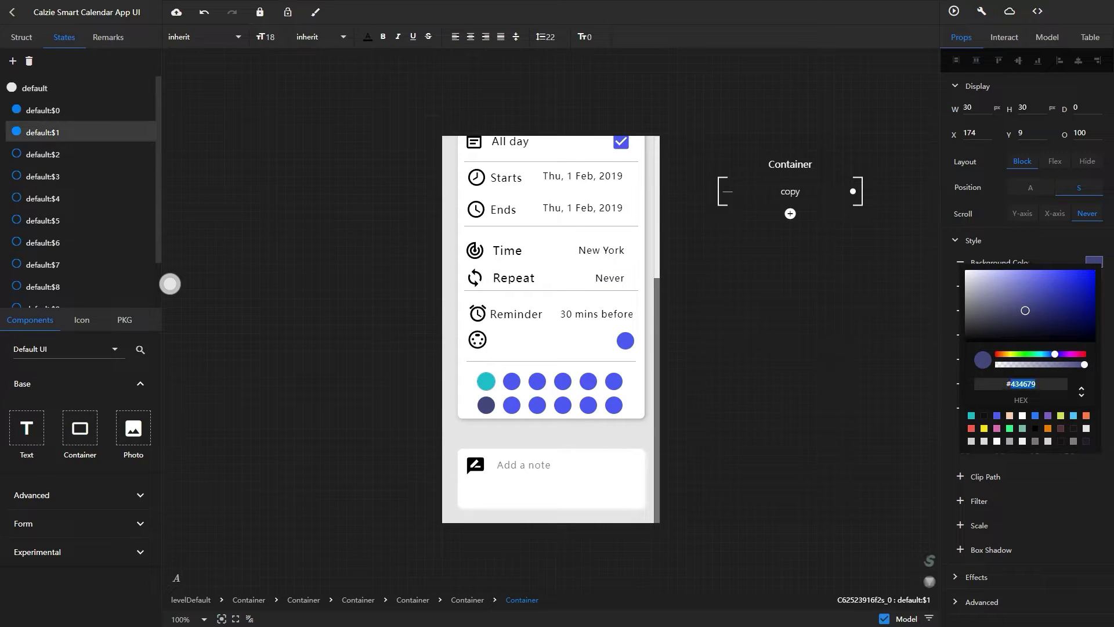
text(38ef7d)
click(170, 284)
Set the circle's background color in the default:$2 state to #7ABBA9.
click(43, 155)
click(1095, 261)
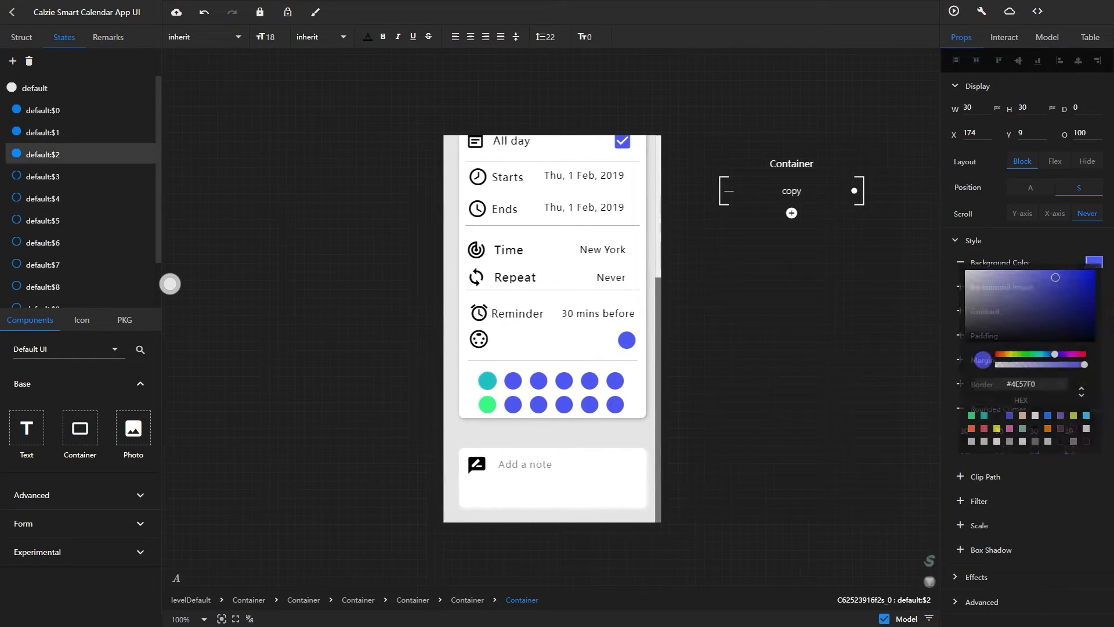
click(1021, 383)
text(7a)
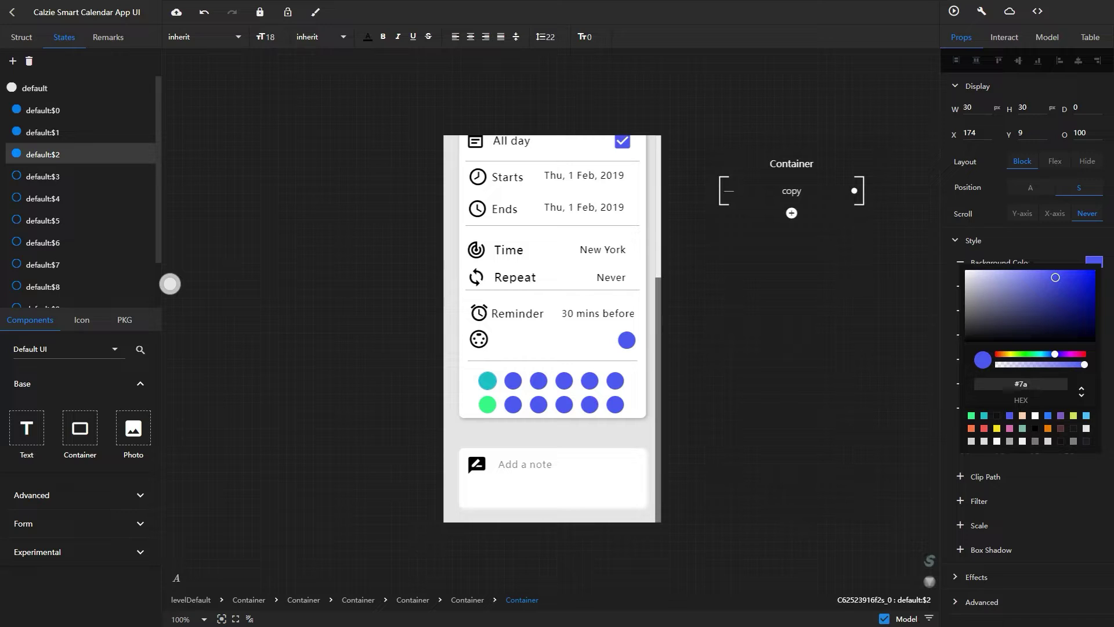
text(bba9)
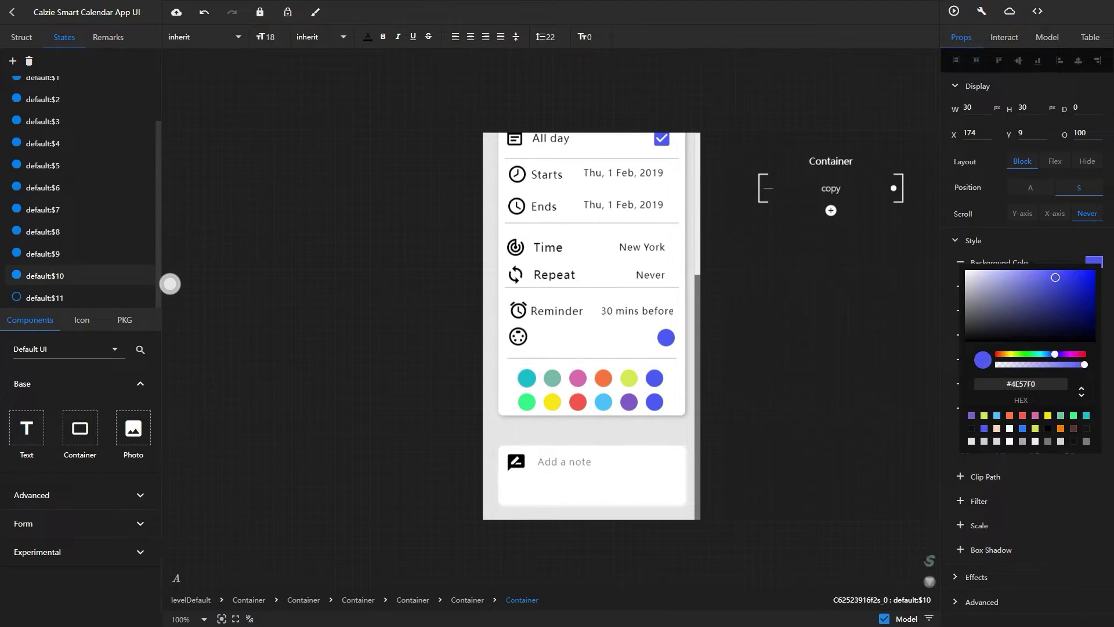
Set the circle's background color in the default:$10 state to #1EC1C3.
click(43, 275)
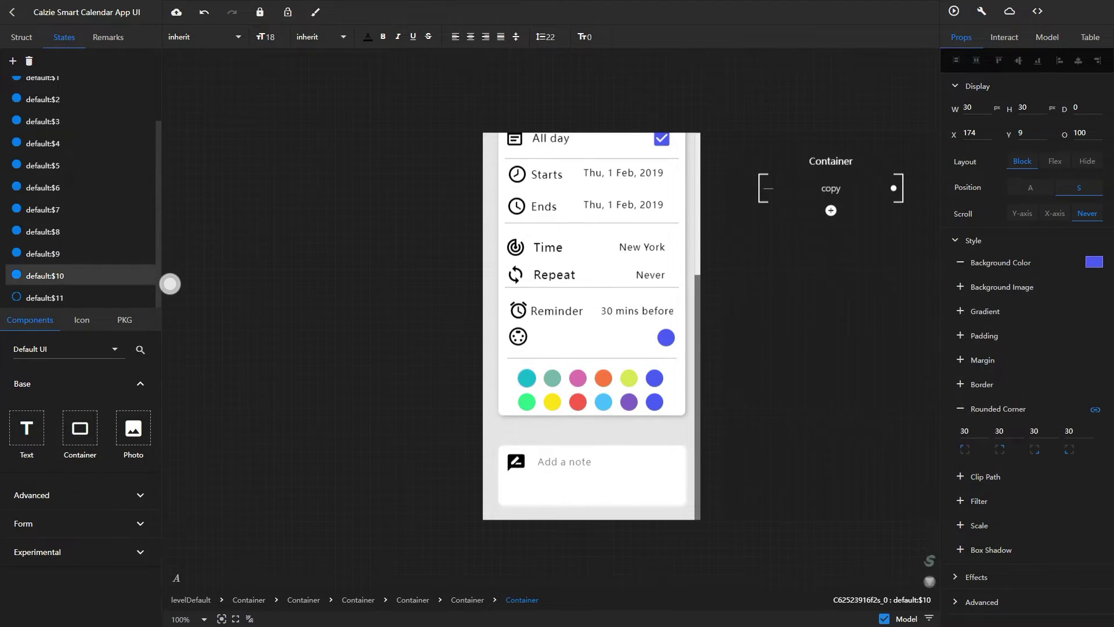
click(1095, 262)
click(1022, 384)
text(1EC1C3)
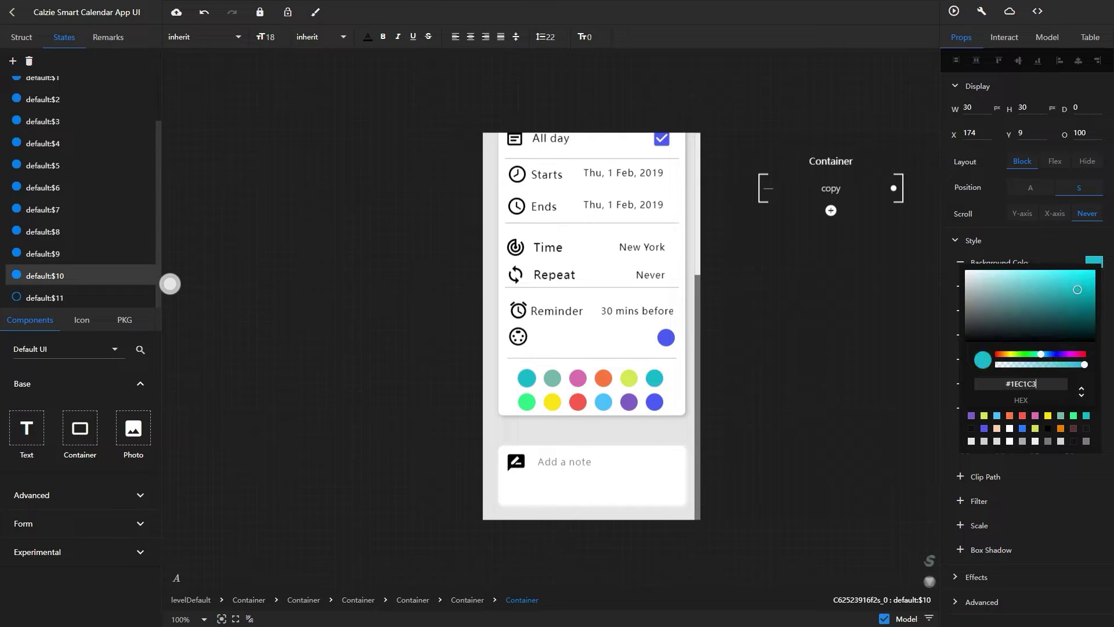
Activate the circle's default:$11 state, and undo the last move of the palette's inner container.
click(45, 297)
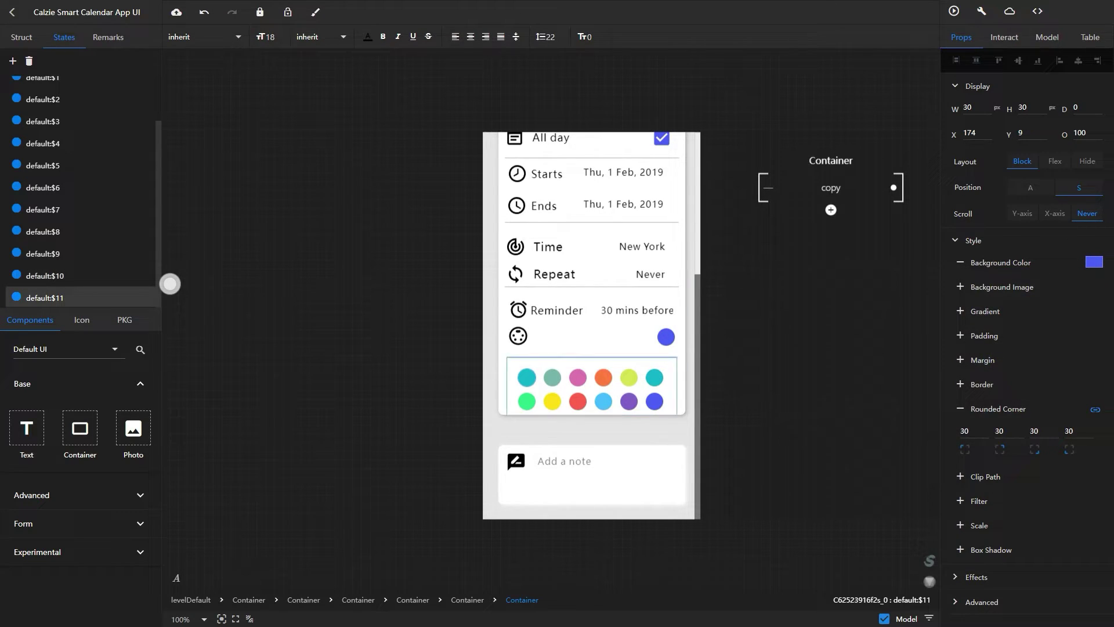
key(Escape)
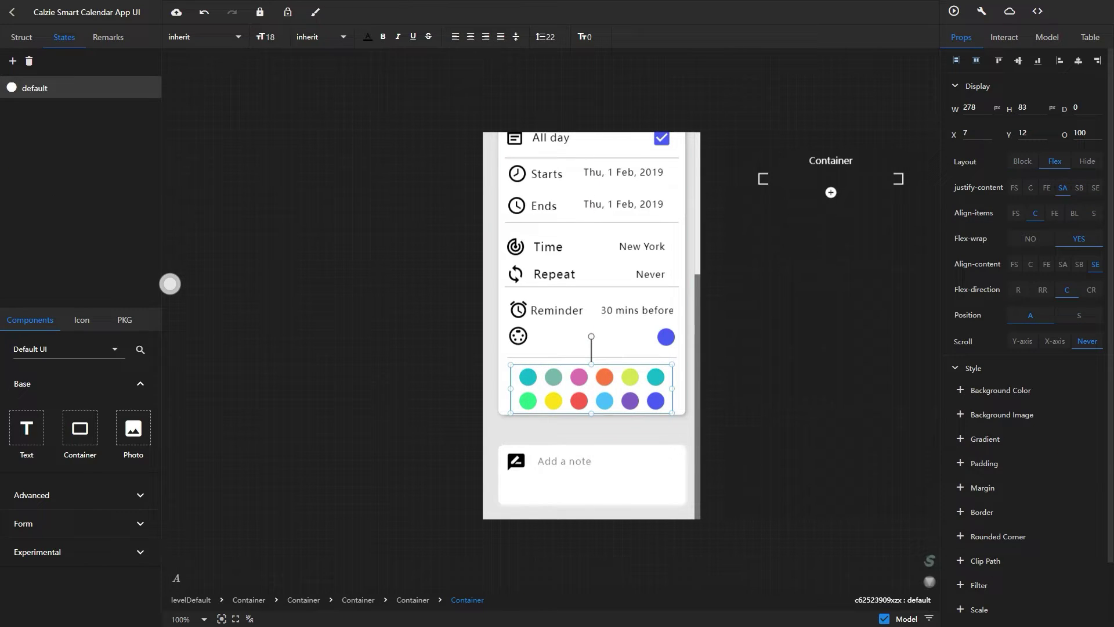
click(204, 11)
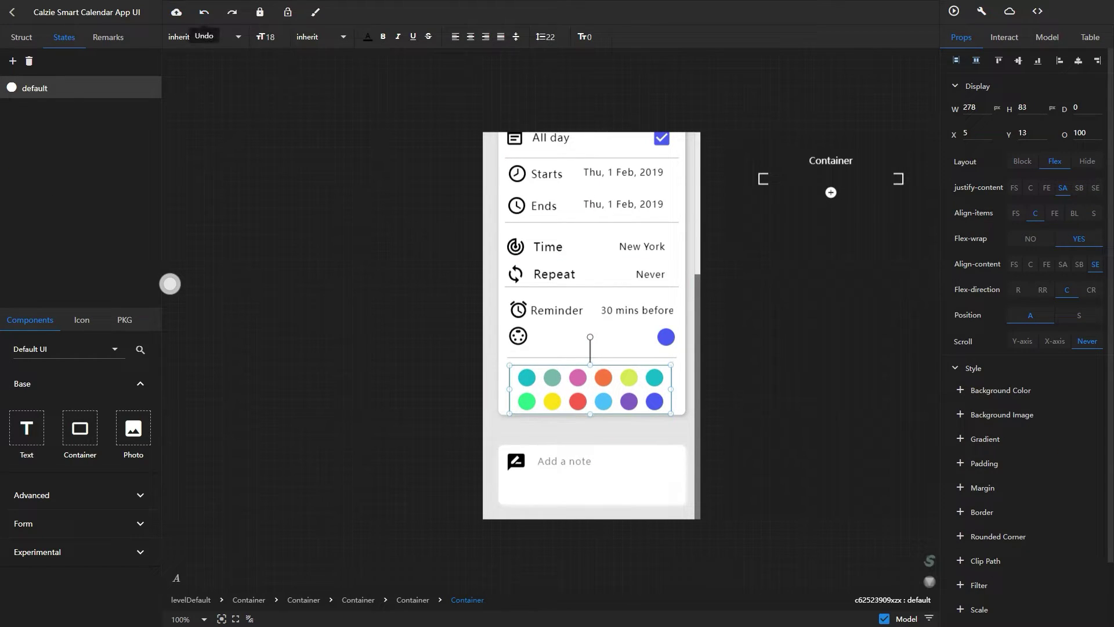
Place a Material Design check icon on the palette's bright green circle and size it to 30 × 30 px.
click(82, 320)
scroll(110, 485, up, 1)
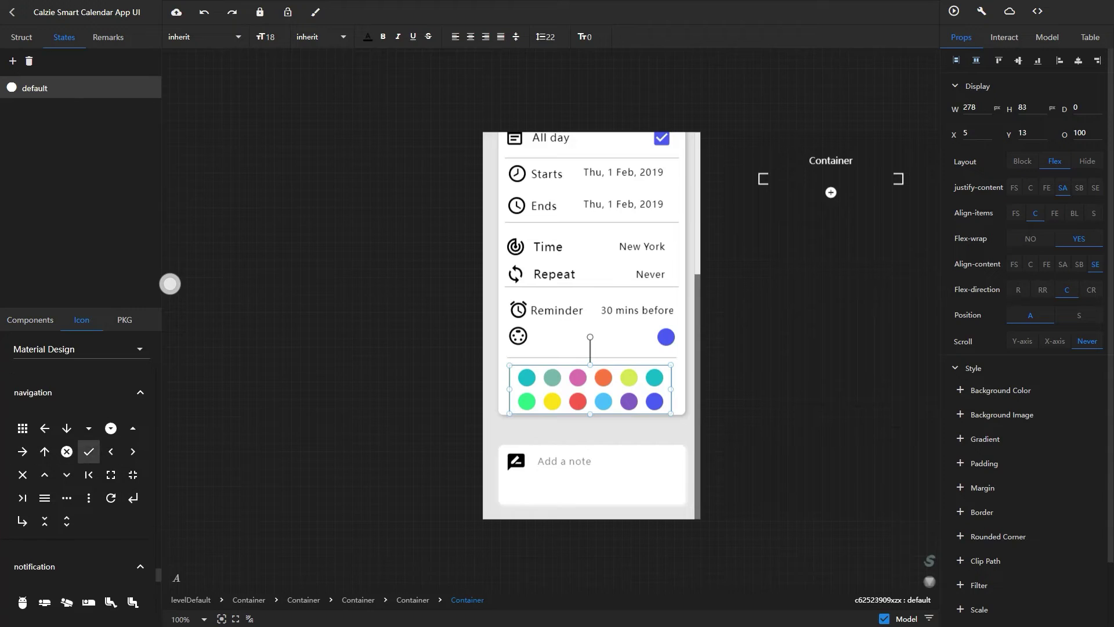
drag(88, 451, 554, 400)
drag(88, 451, 527, 401)
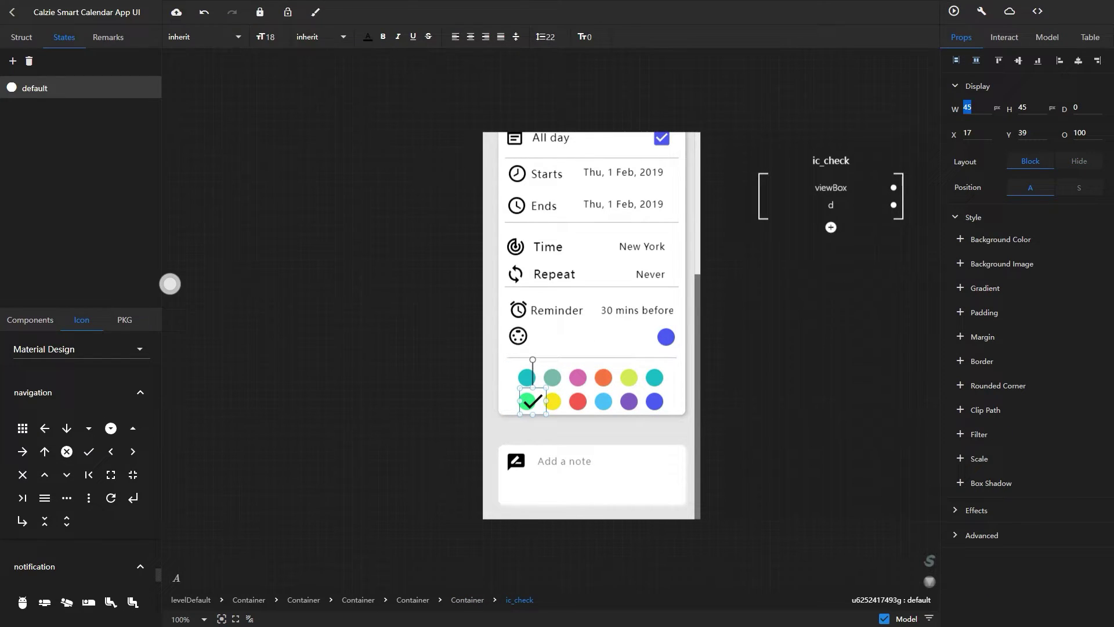
text(30)
key(Tab)
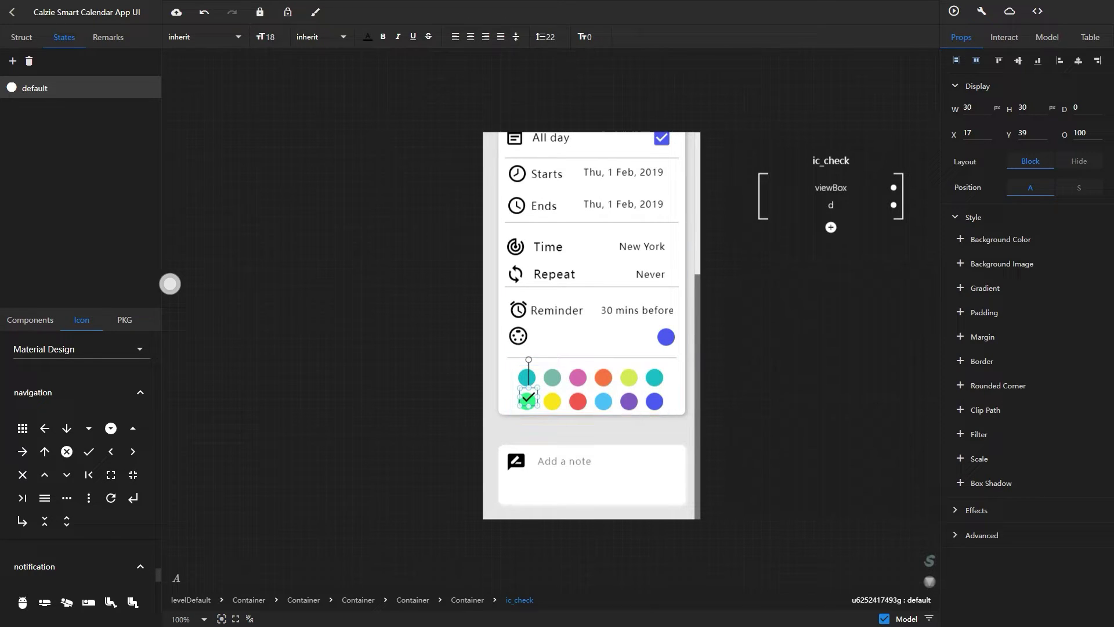
Move the check icon onto the palette's blue circle at X 235, Y 48 and color it white.
drag(527, 399, 655, 403)
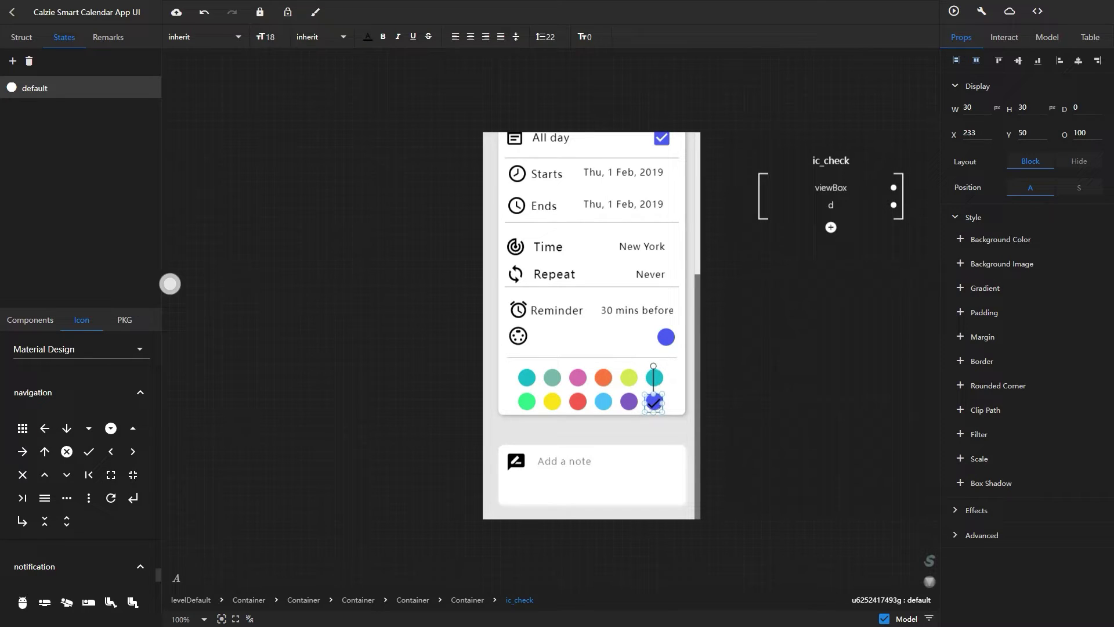
click(368, 36)
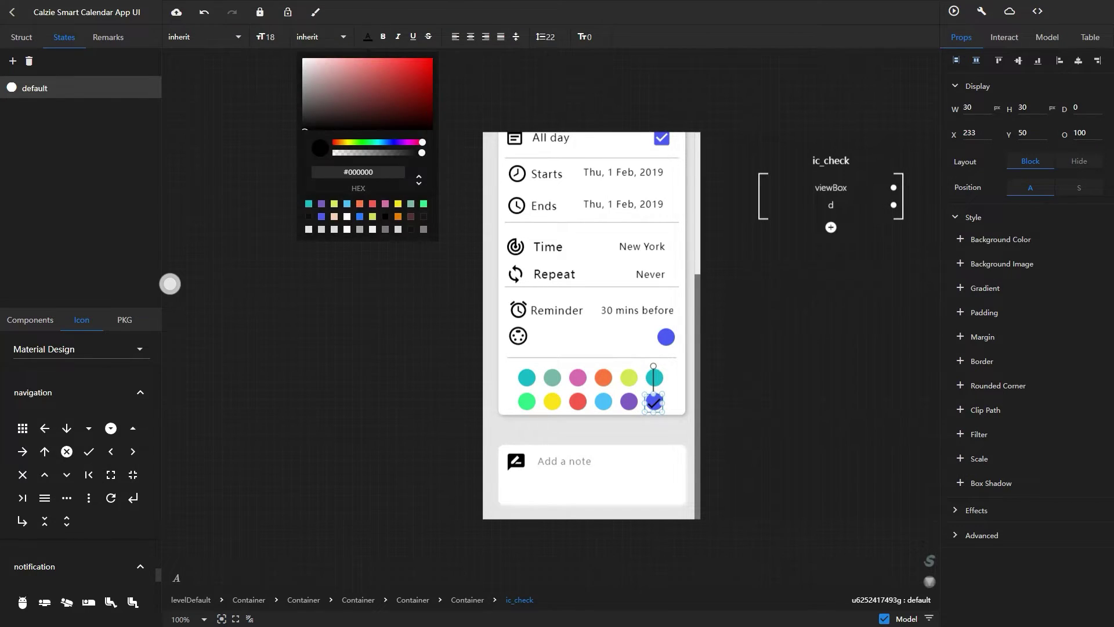
click(311, 197)
click(682, 388)
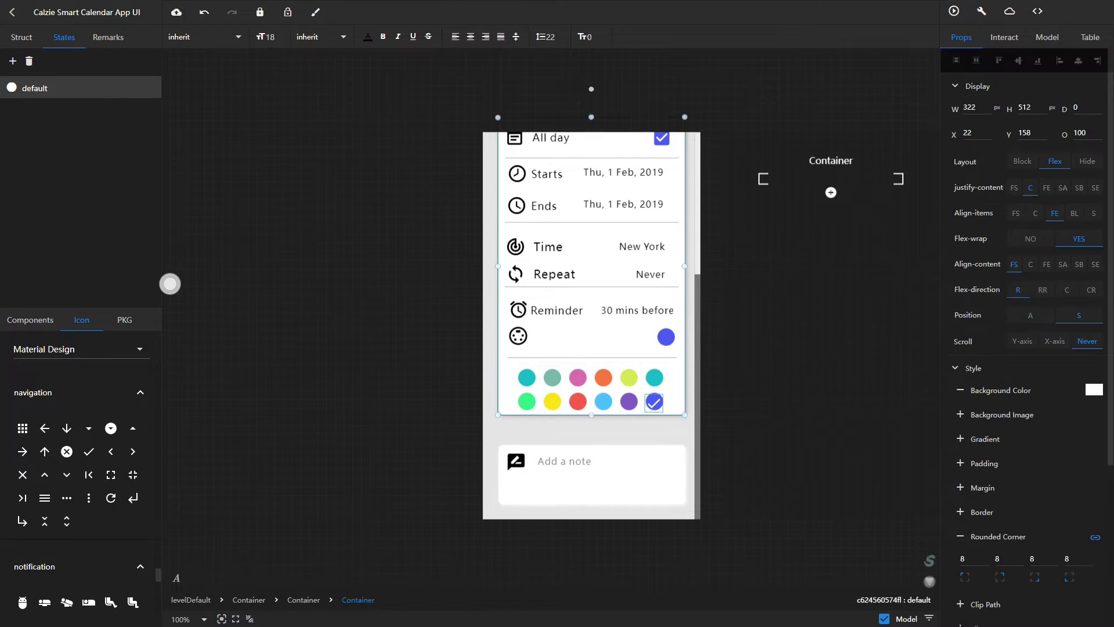
drag(654, 403, 653, 401)
click(654, 402)
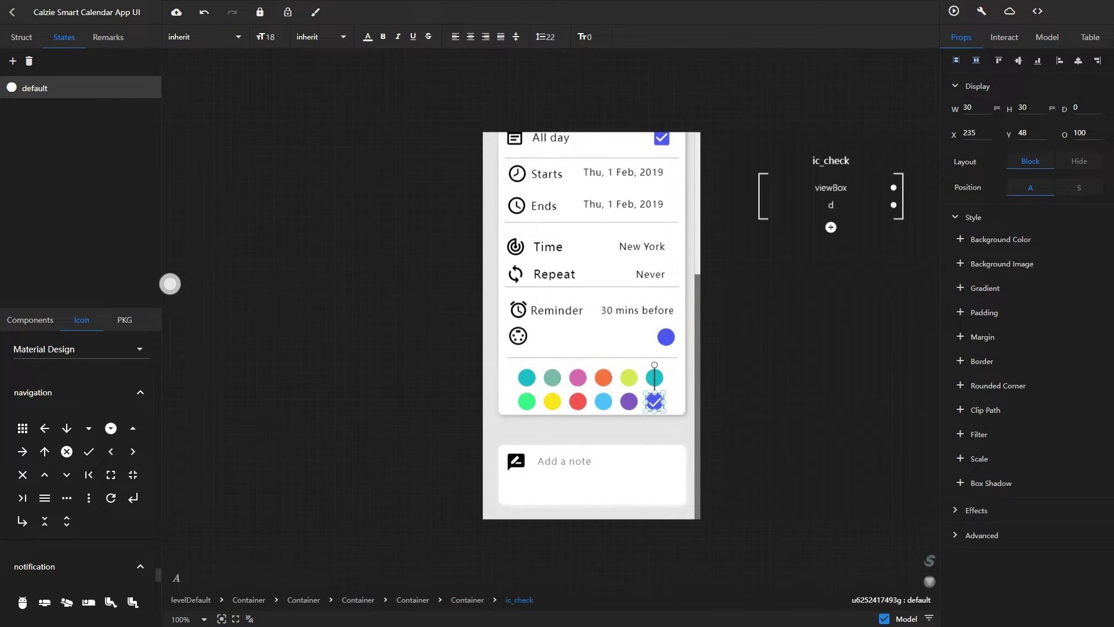
Give the blue circle in the row below Reminder a touchstart event with a State Swing action, and open its target list.
click(666, 336)
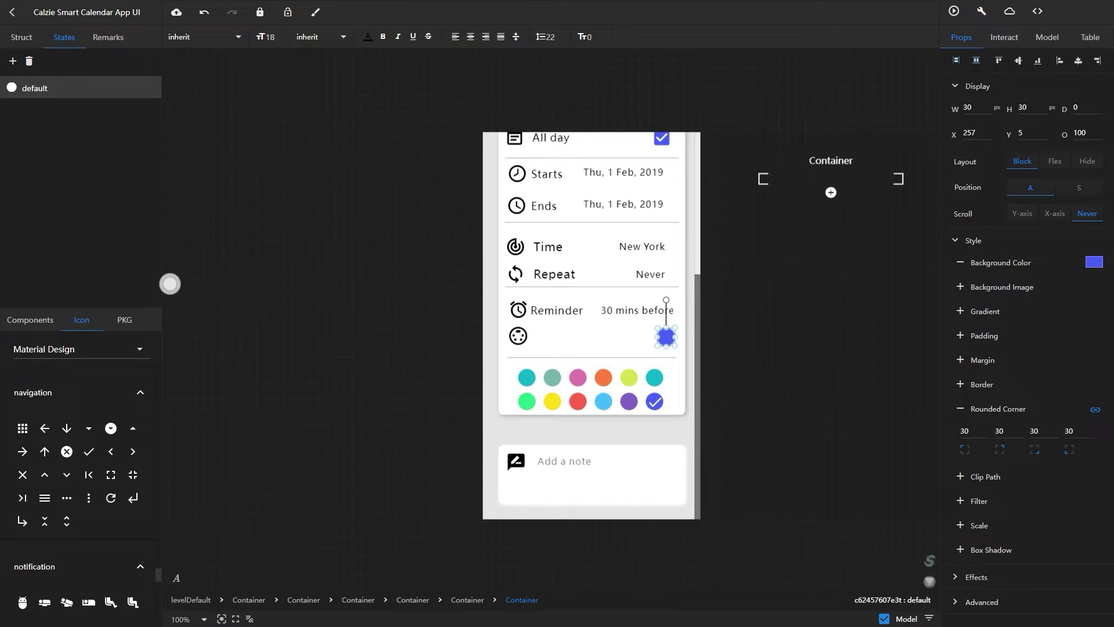
click(1004, 37)
click(1024, 77)
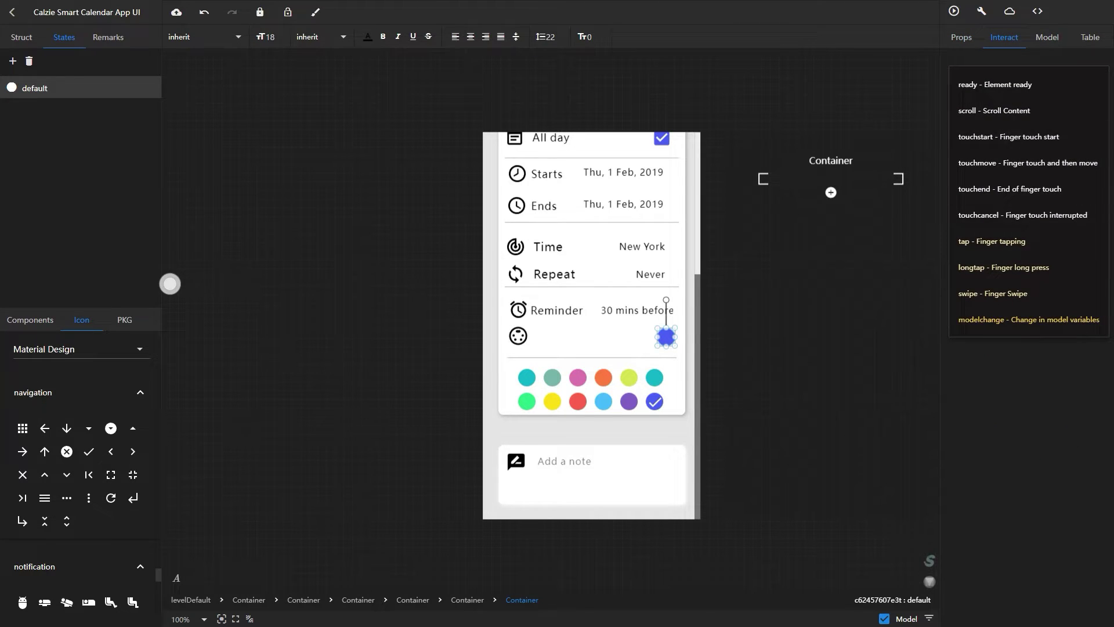
click(993, 136)
click(1010, 139)
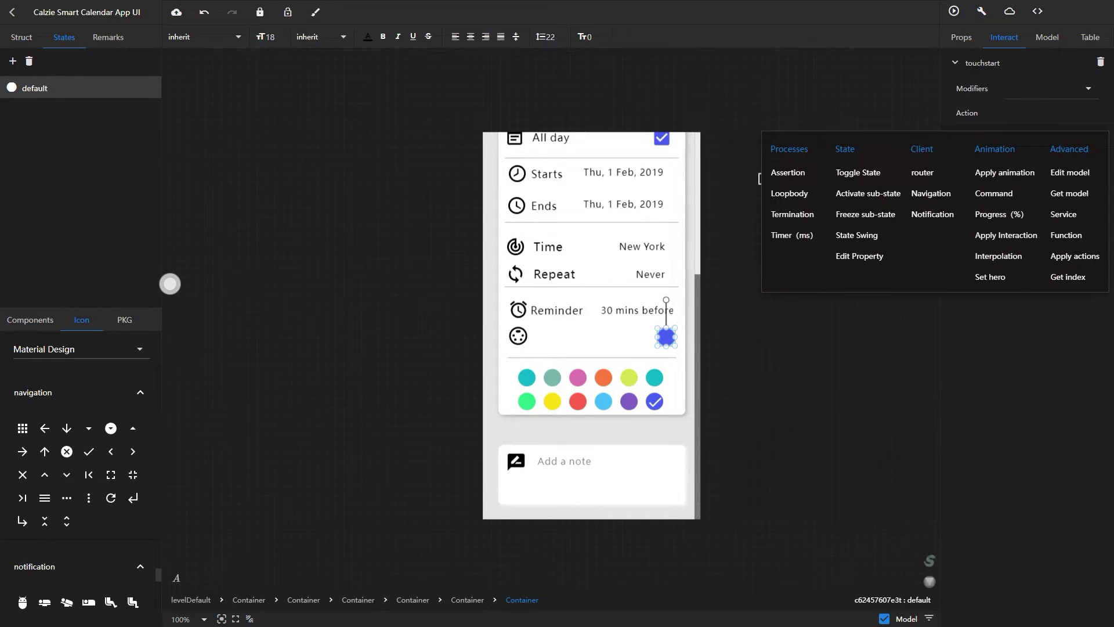
click(856, 236)
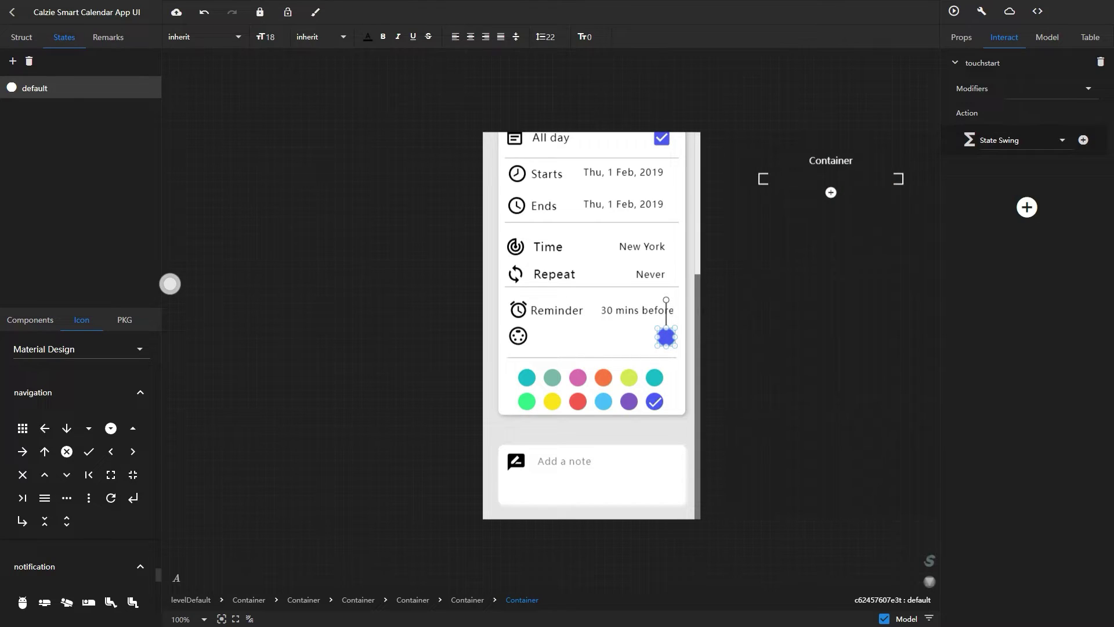
click(1020, 140)
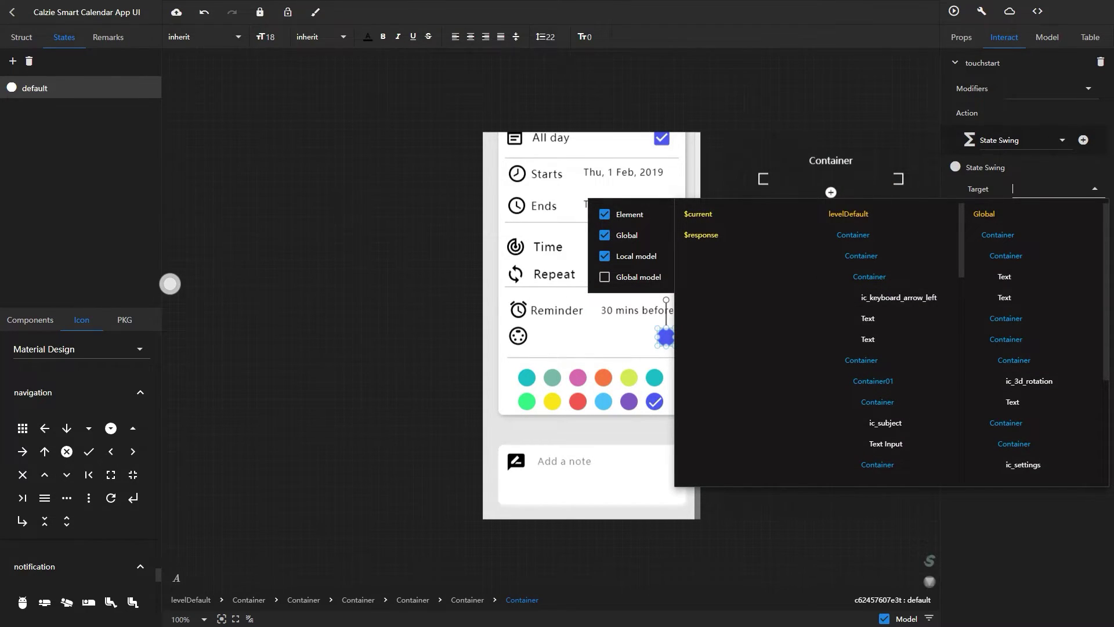
Add a State-1 state to the All day card container and hide the color palette container in that state.
click(13, 61)
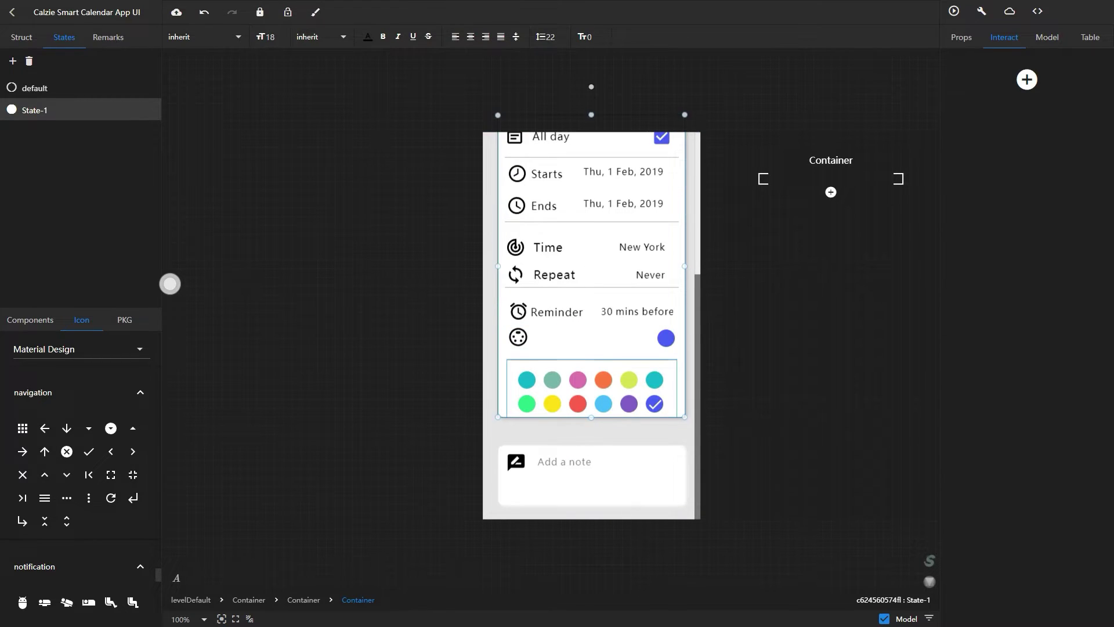
click(591, 389)
click(22, 38)
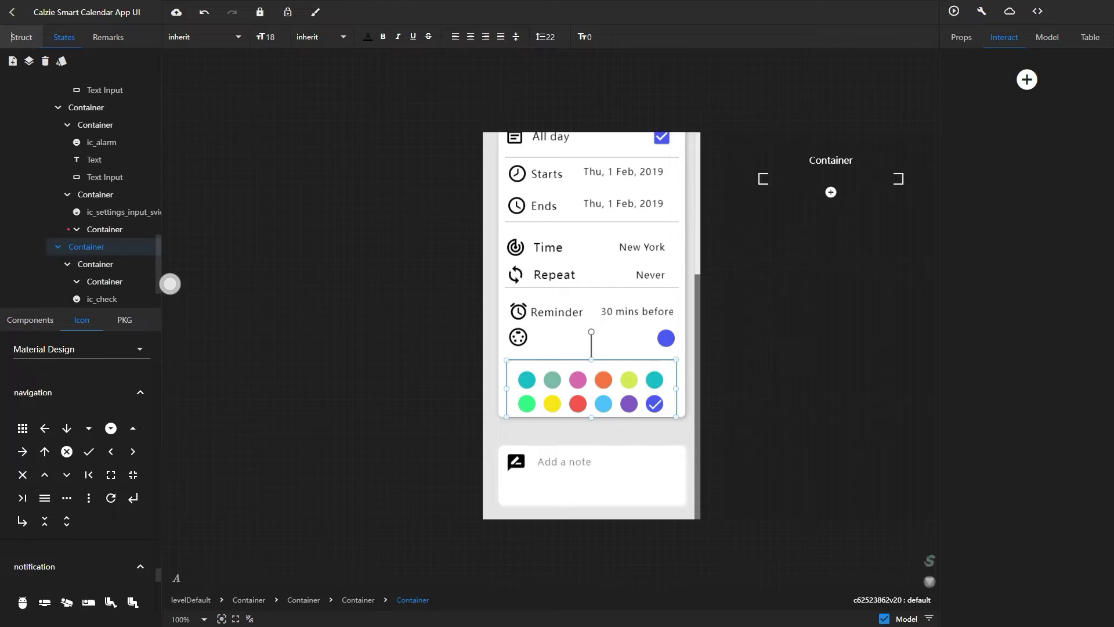
click(55, 37)
click(21, 37)
click(64, 37)
click(35, 110)
click(13, 37)
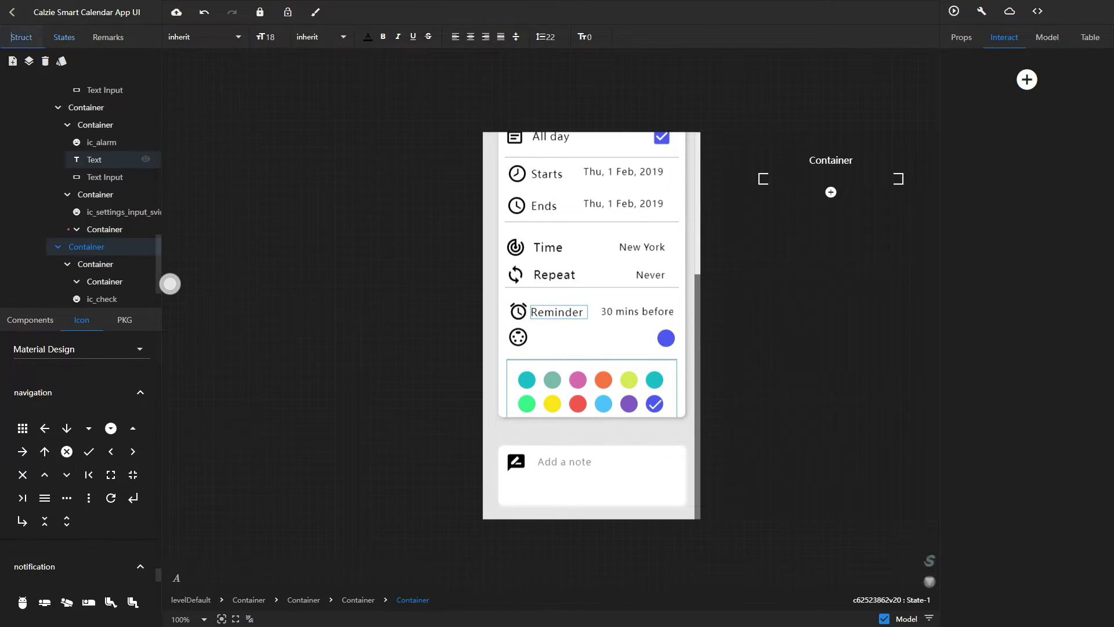
click(146, 195)
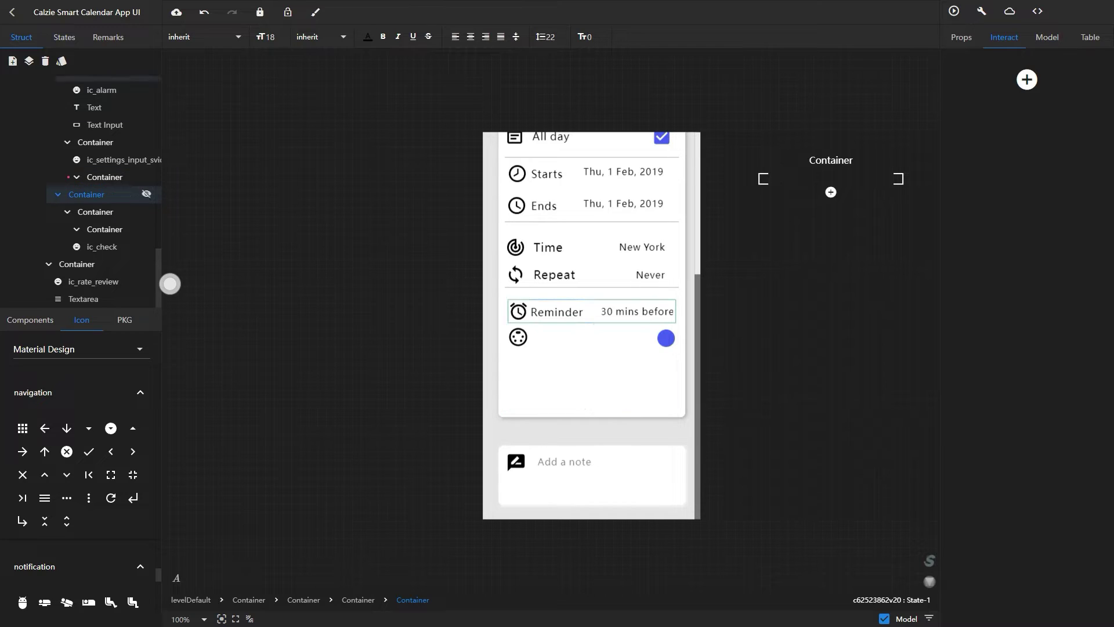
Set the color palette container's position mode to A in the default state.
click(64, 37)
click(21, 37)
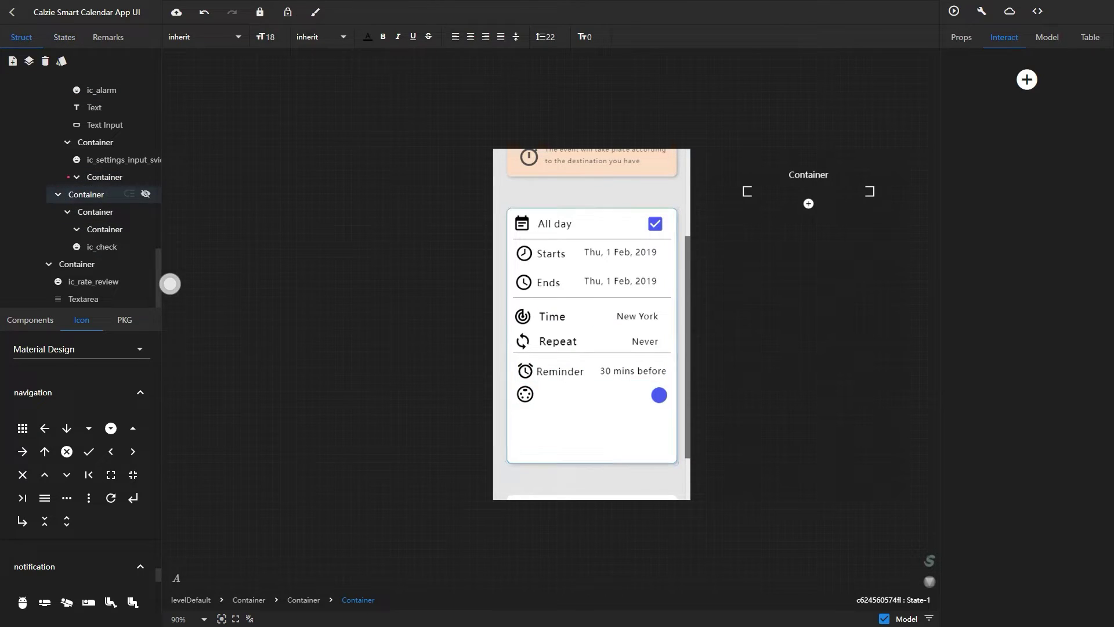
click(64, 37)
click(35, 88)
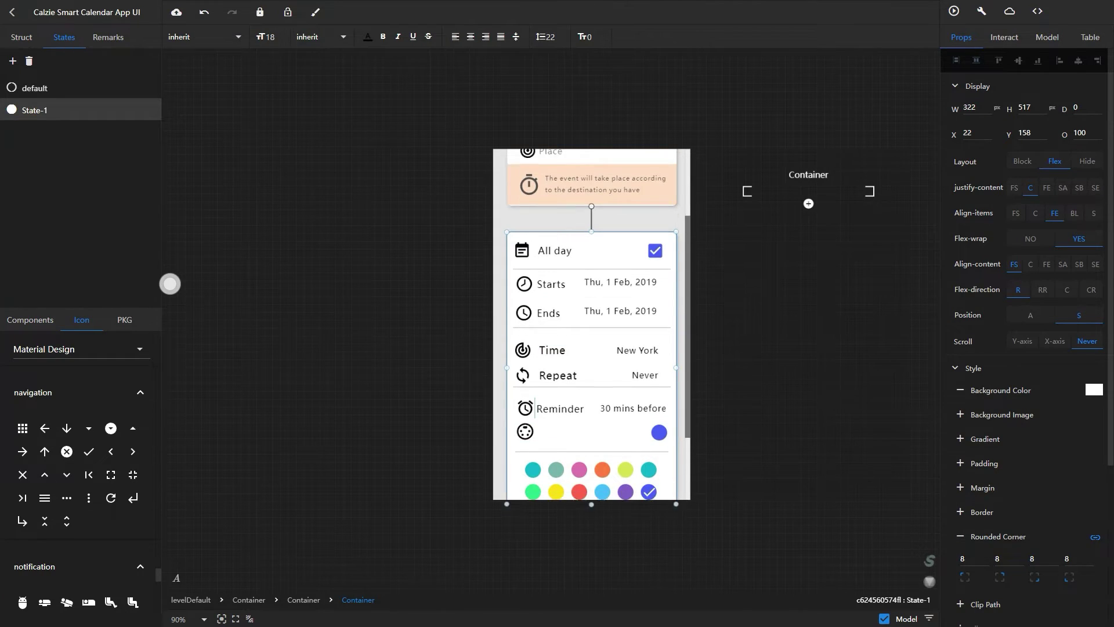
click(591, 436)
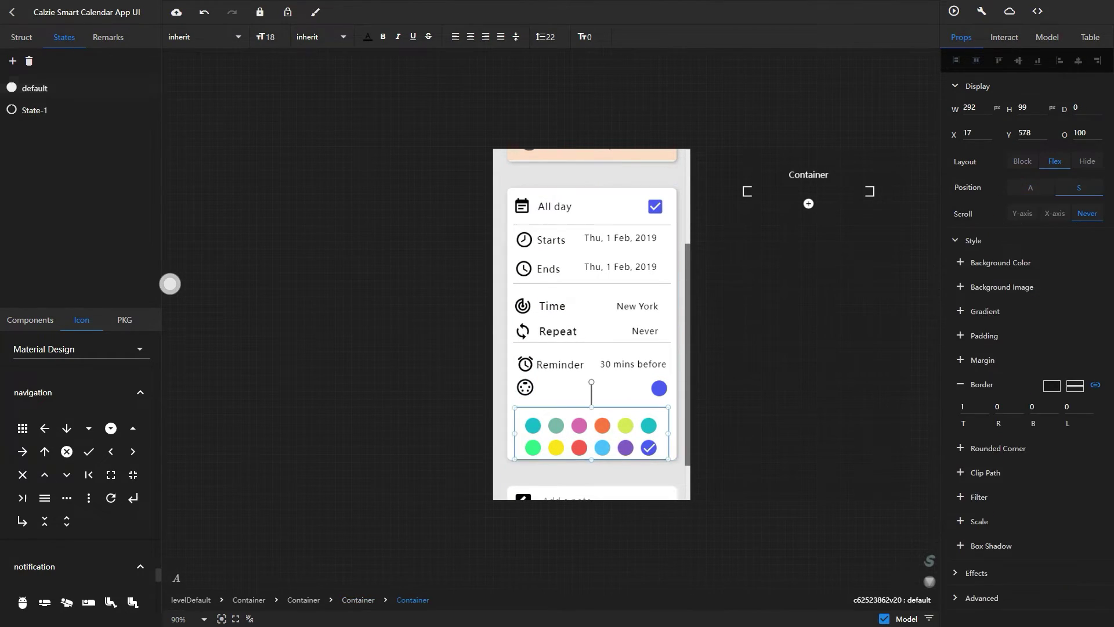
click(1032, 188)
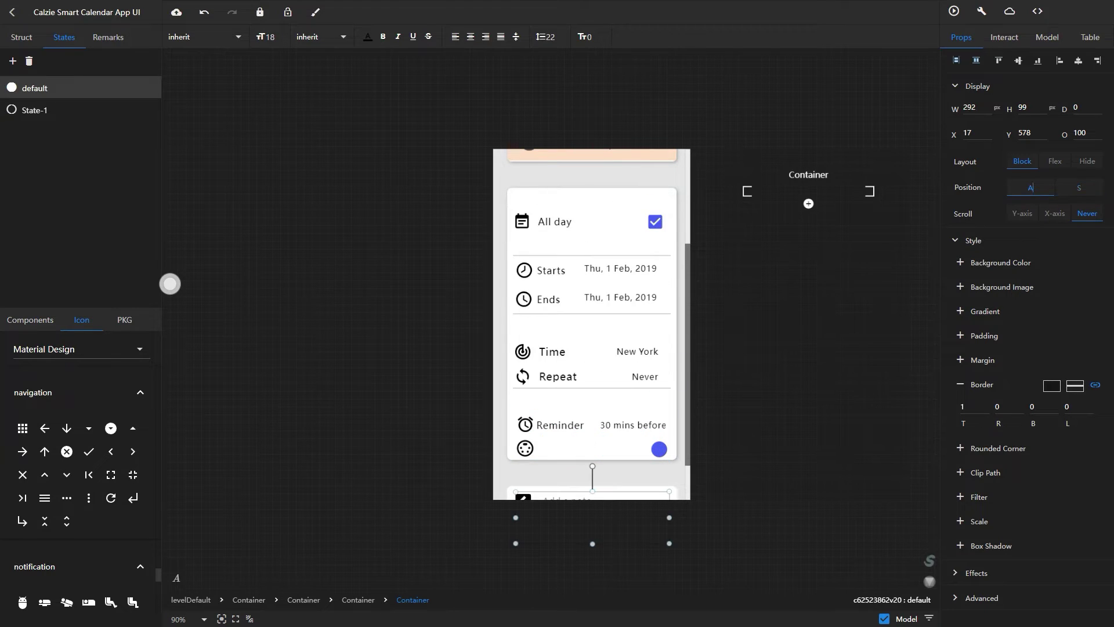
Try position mode A on the color circle's row in its State-1 state, and restore it to S.
click(22, 36)
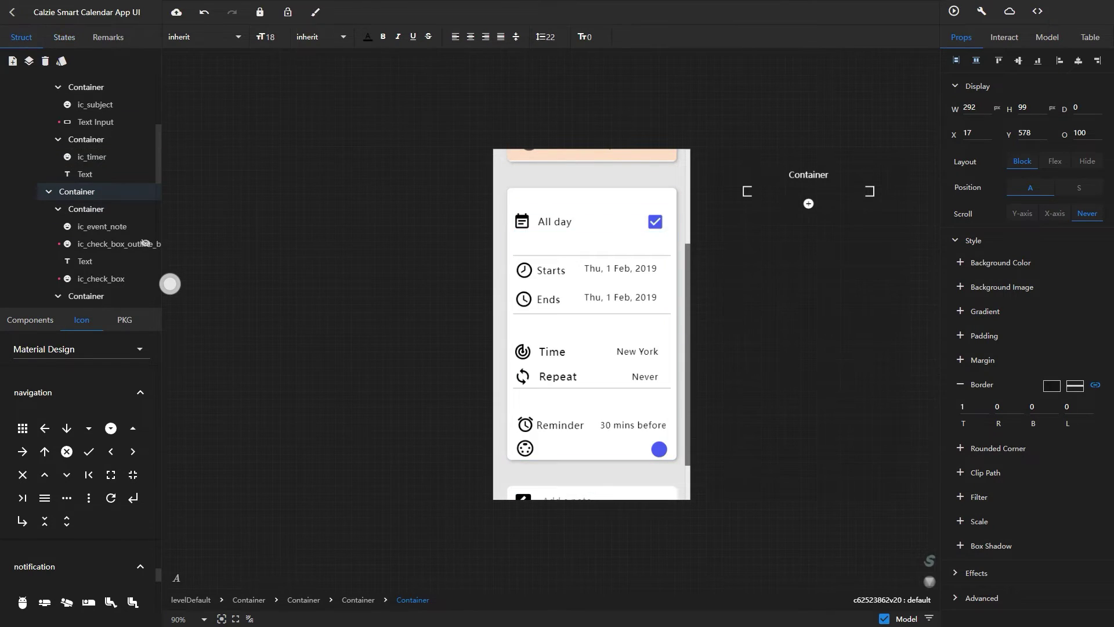
scroll(87, 226, down, 2)
click(64, 37)
click(35, 110)
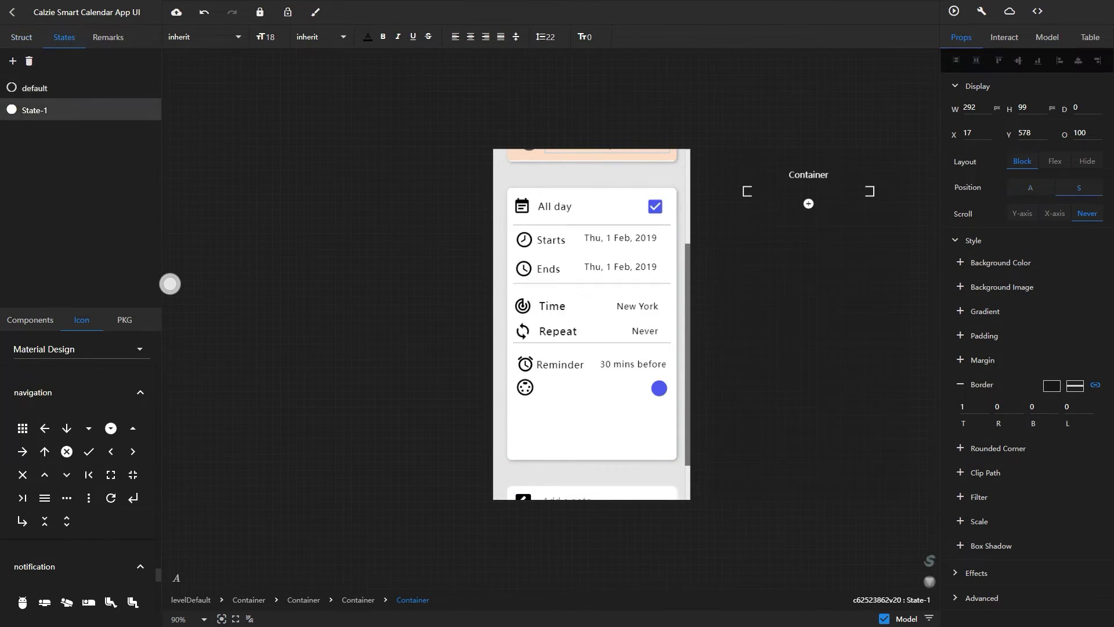
click(22, 37)
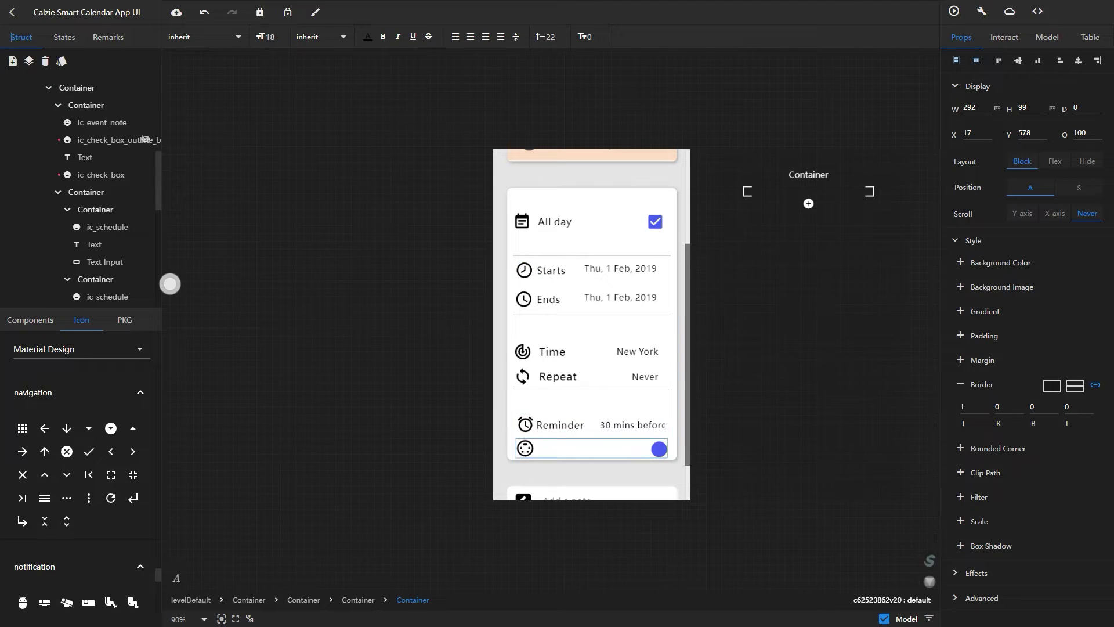
click(592, 436)
scroll(102, 241, down, 1)
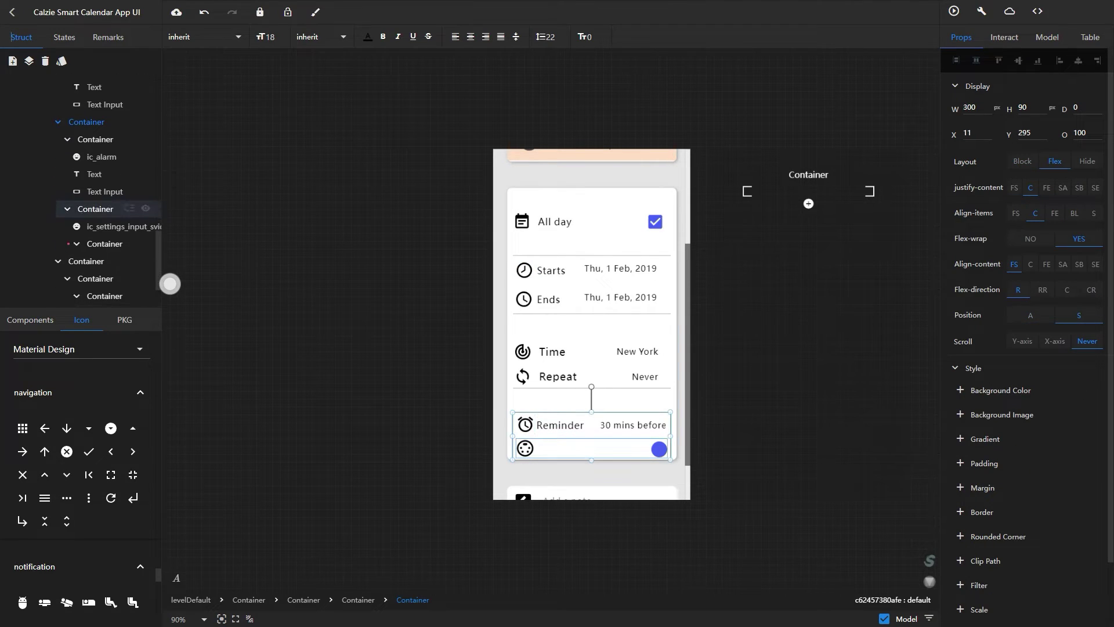
click(95, 209)
click(65, 37)
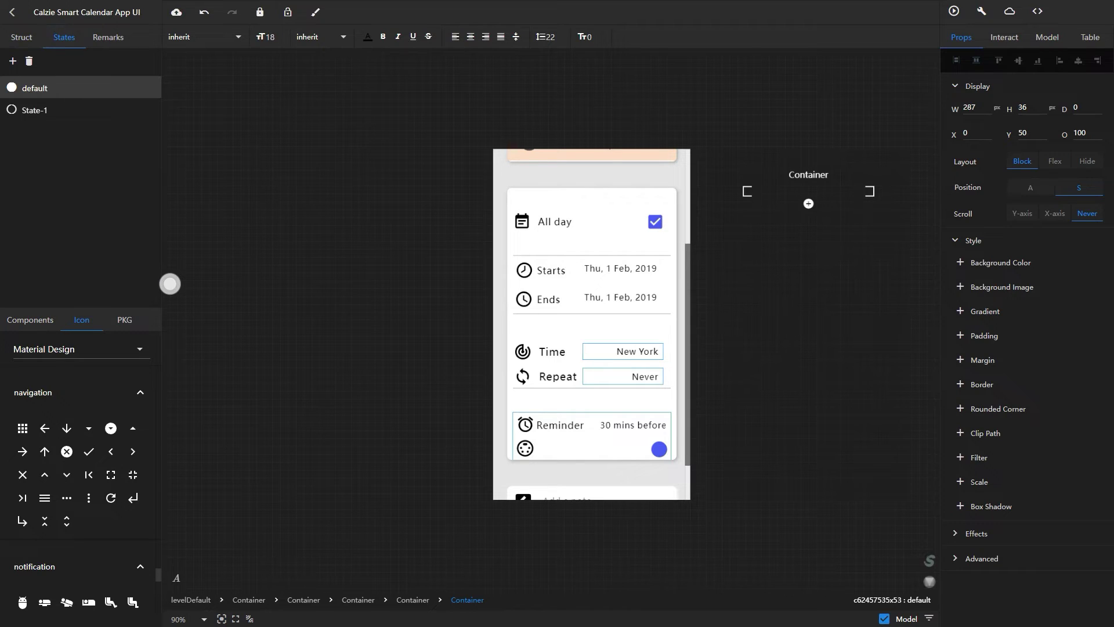
click(35, 110)
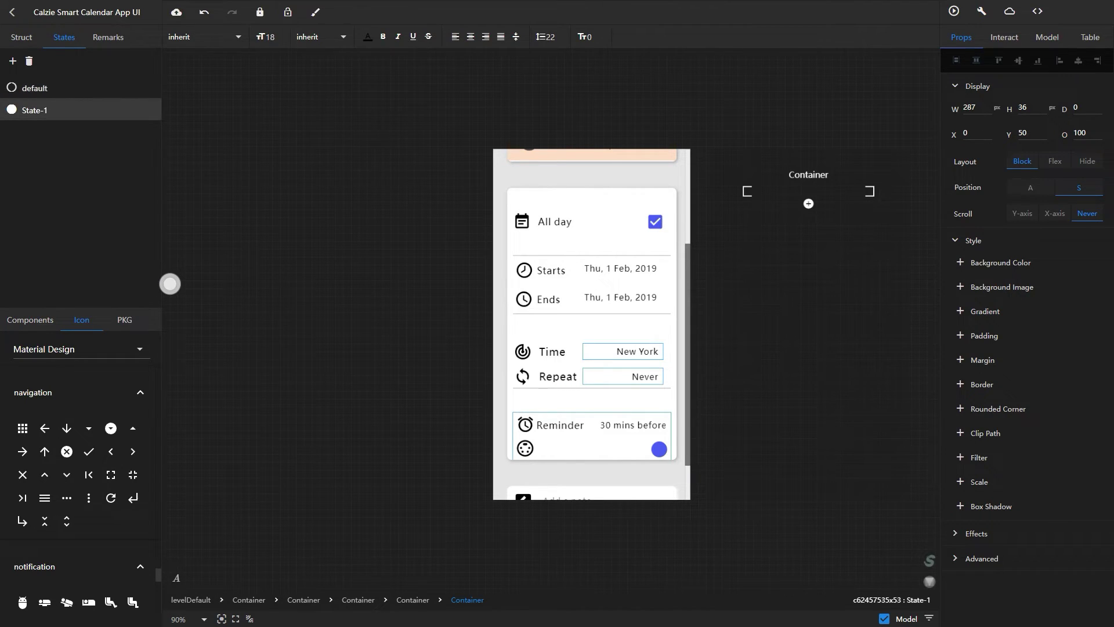
click(1030, 188)
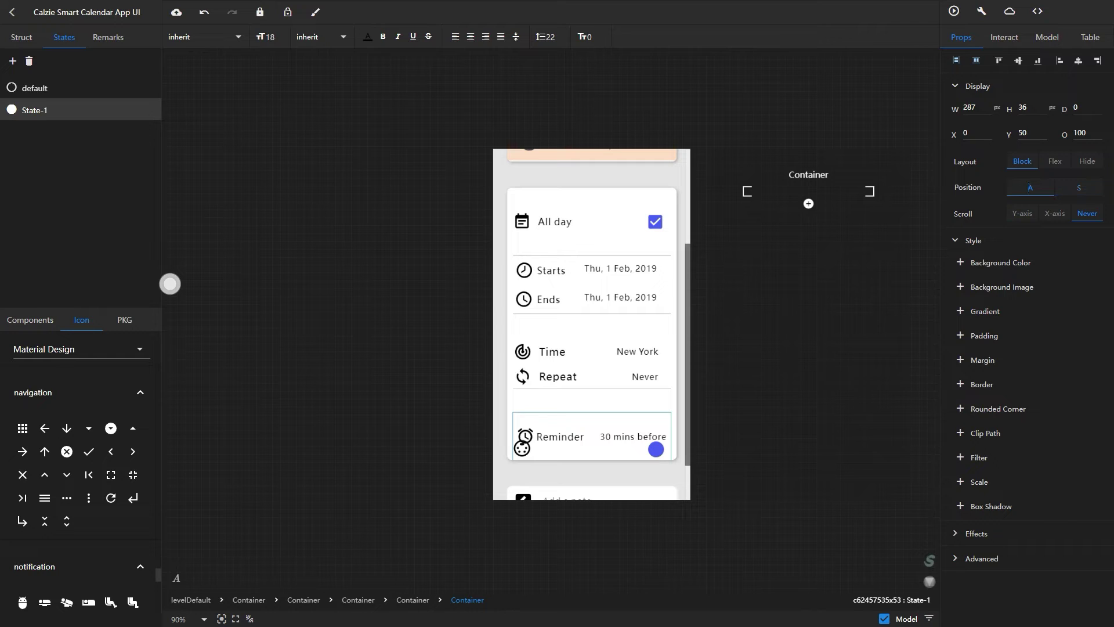
click(1079, 188)
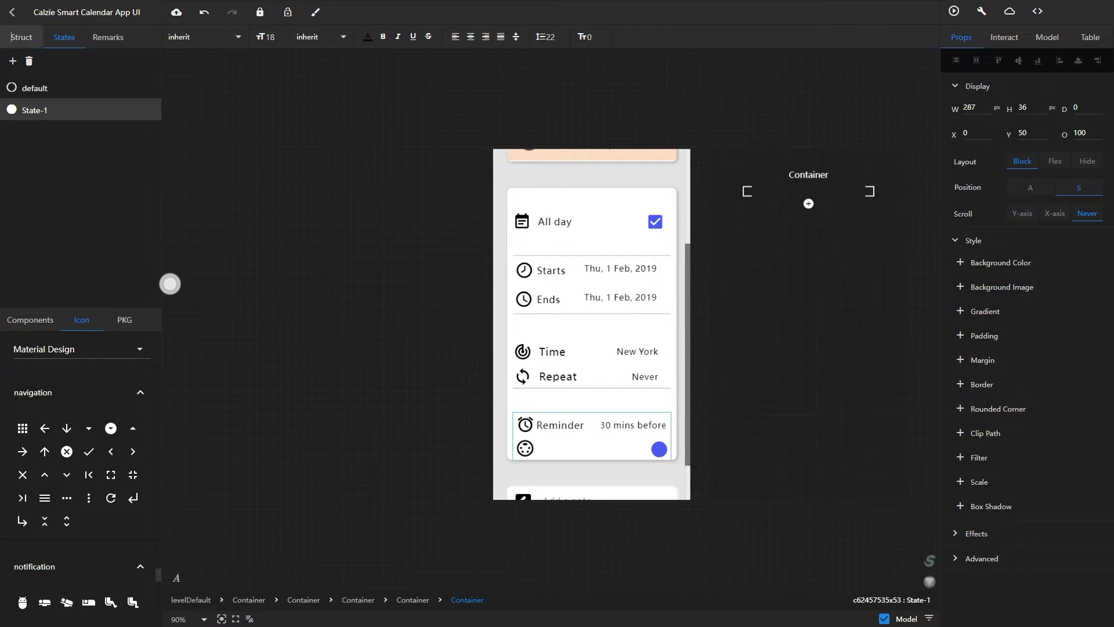
Set the color palette container's position mode to A in its State-1 state.
click(21, 36)
click(55, 38)
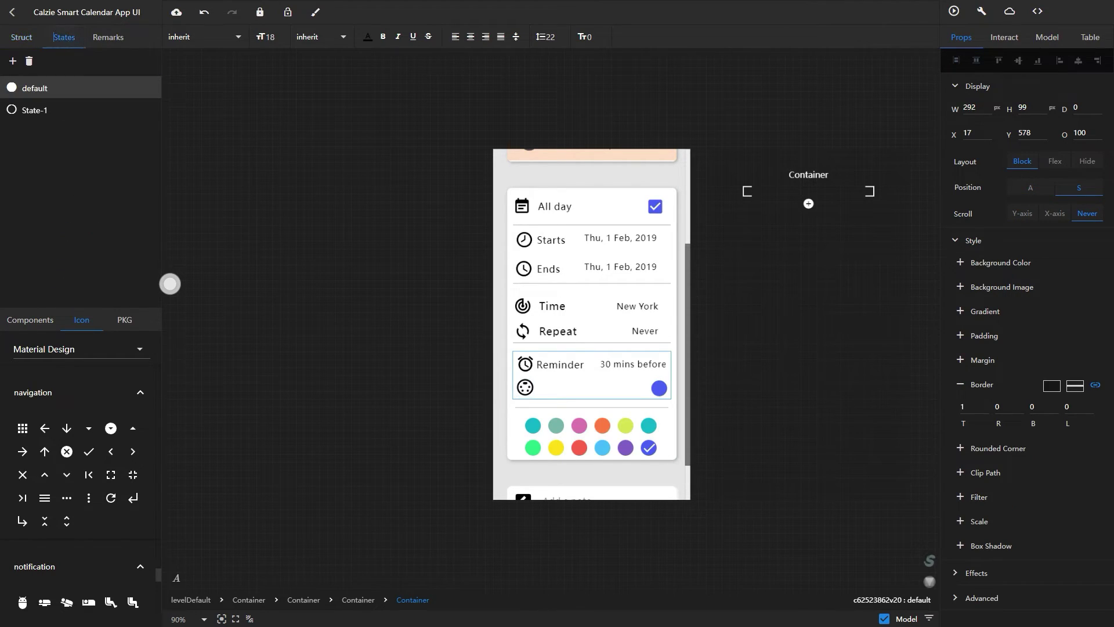
click(36, 110)
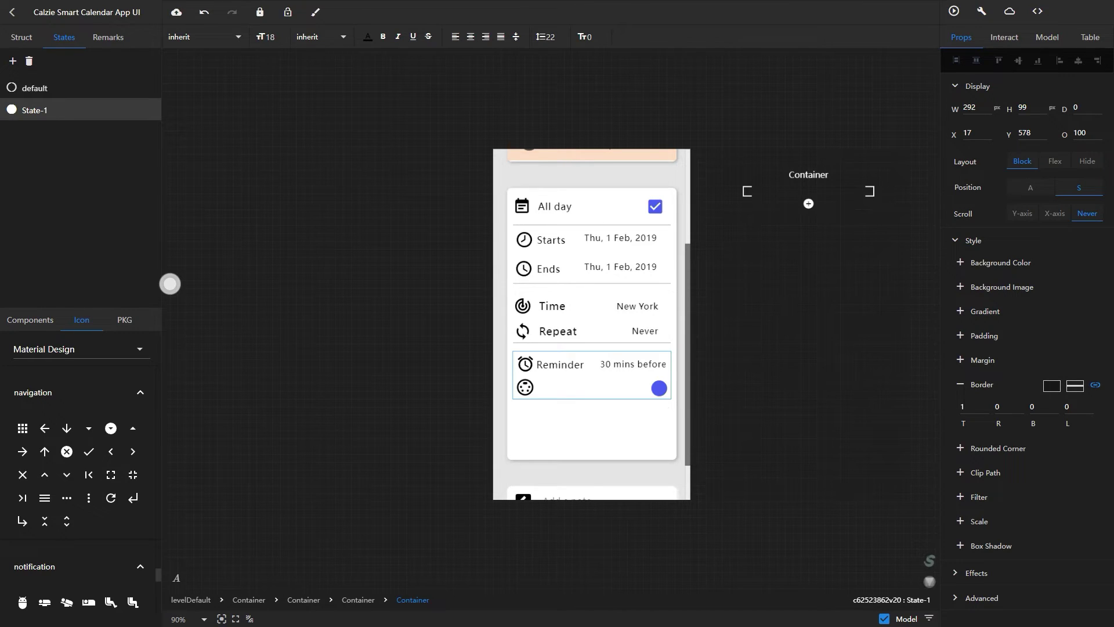
click(35, 87)
click(36, 110)
click(21, 36)
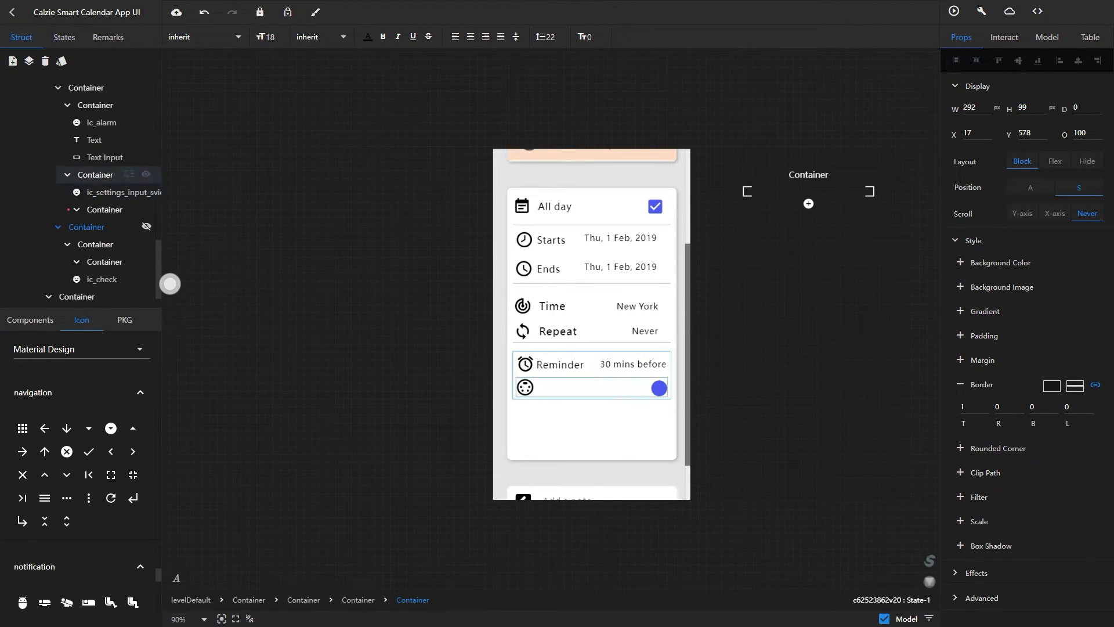
click(64, 36)
click(1032, 187)
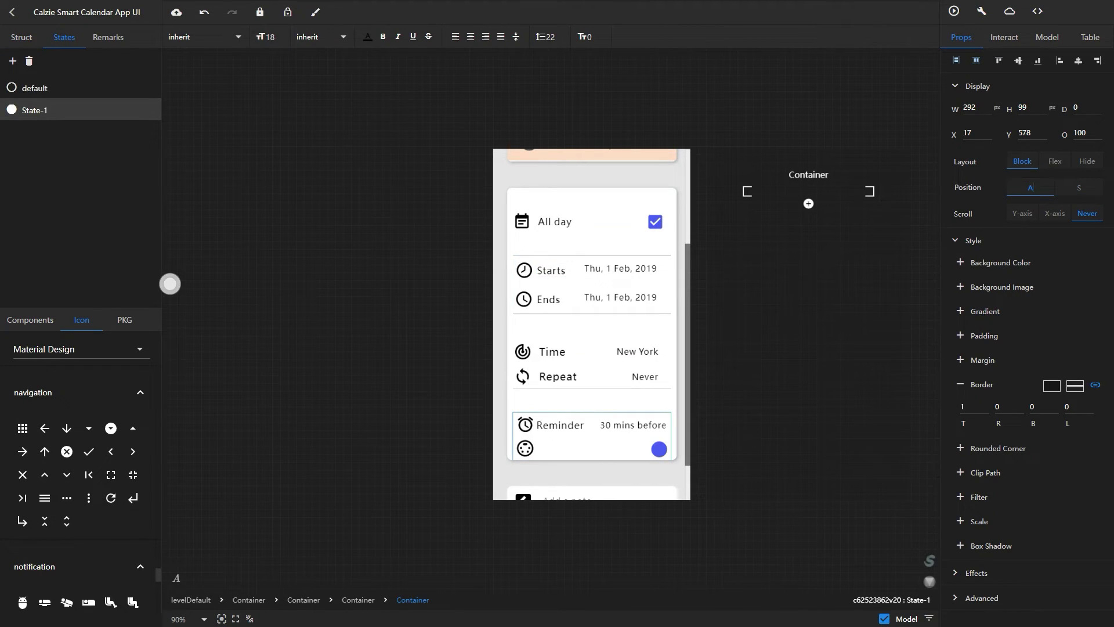
Set the All day card's height to 447 px in its default state and open the color circle's interactions.
click(615, 400)
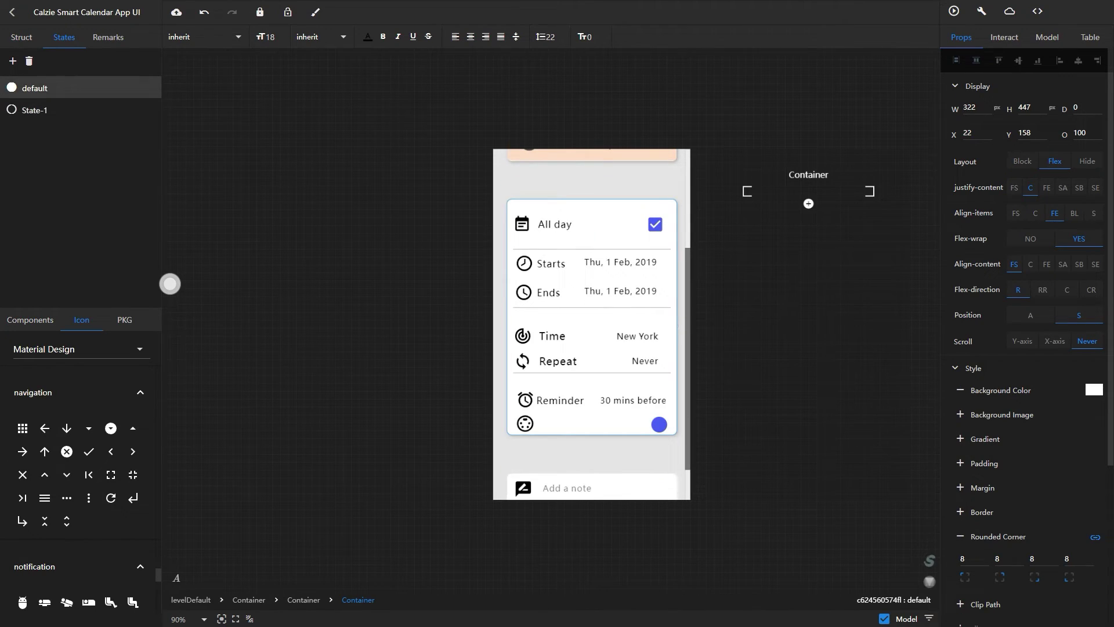
click(660, 424)
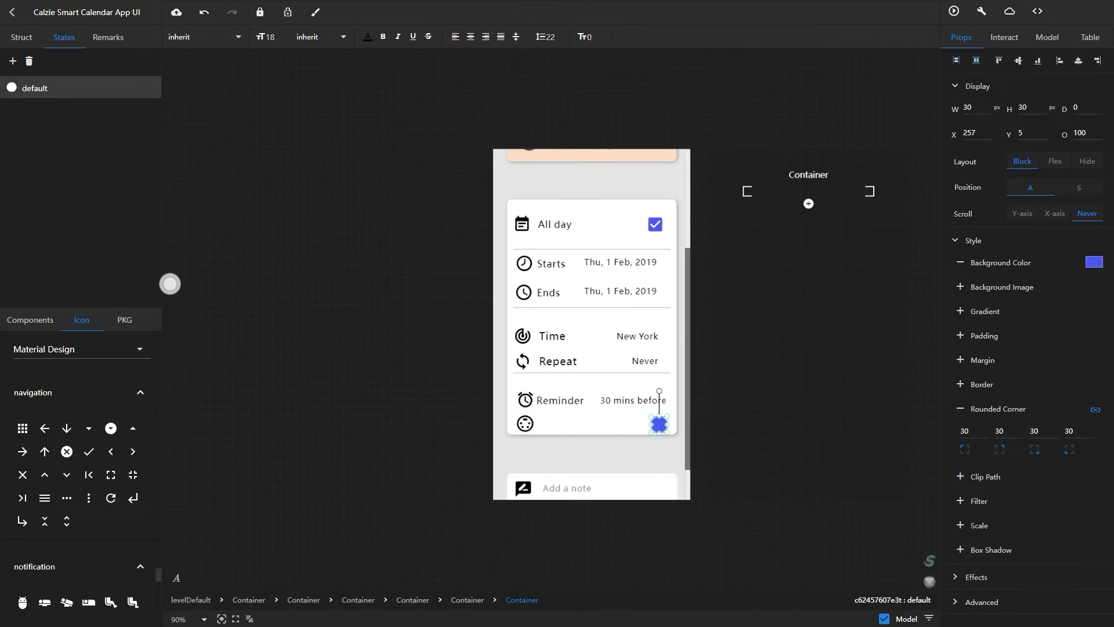
click(991, 37)
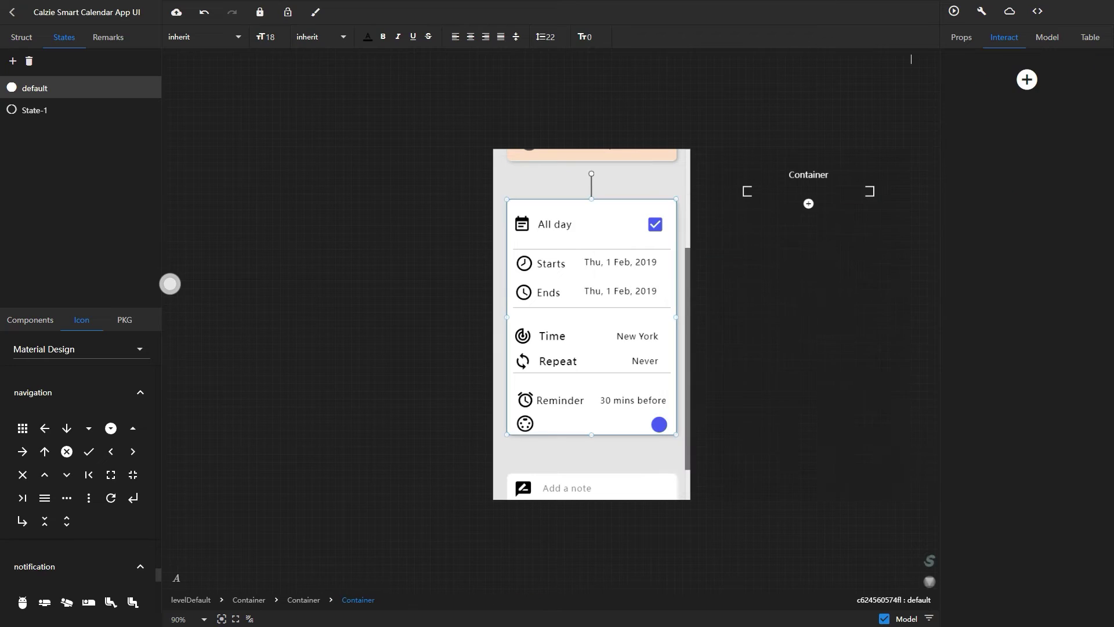
Rename the All day card container to Container02 in the layer structure.
click(21, 37)
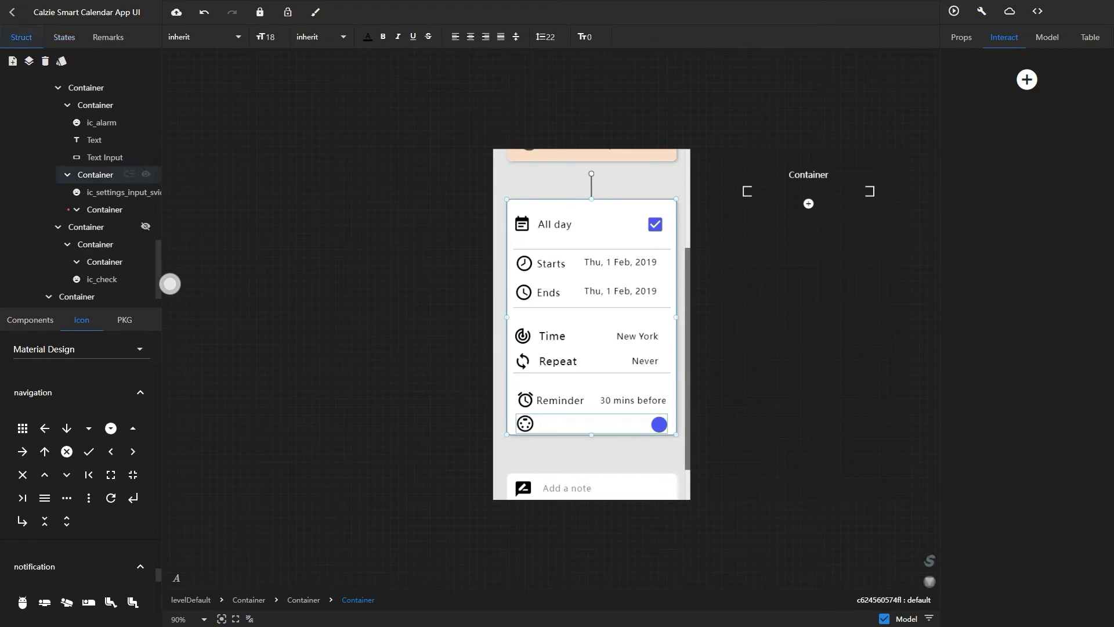
scroll(111, 234, up, 1)
scroll(145, 209, down, 5)
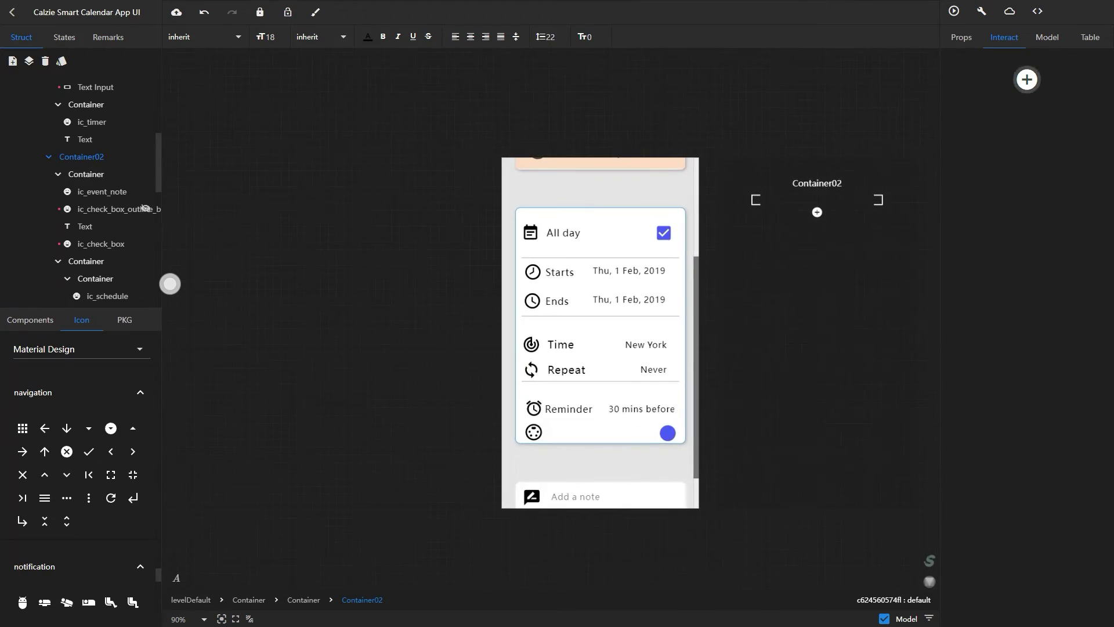
click(1027, 80)
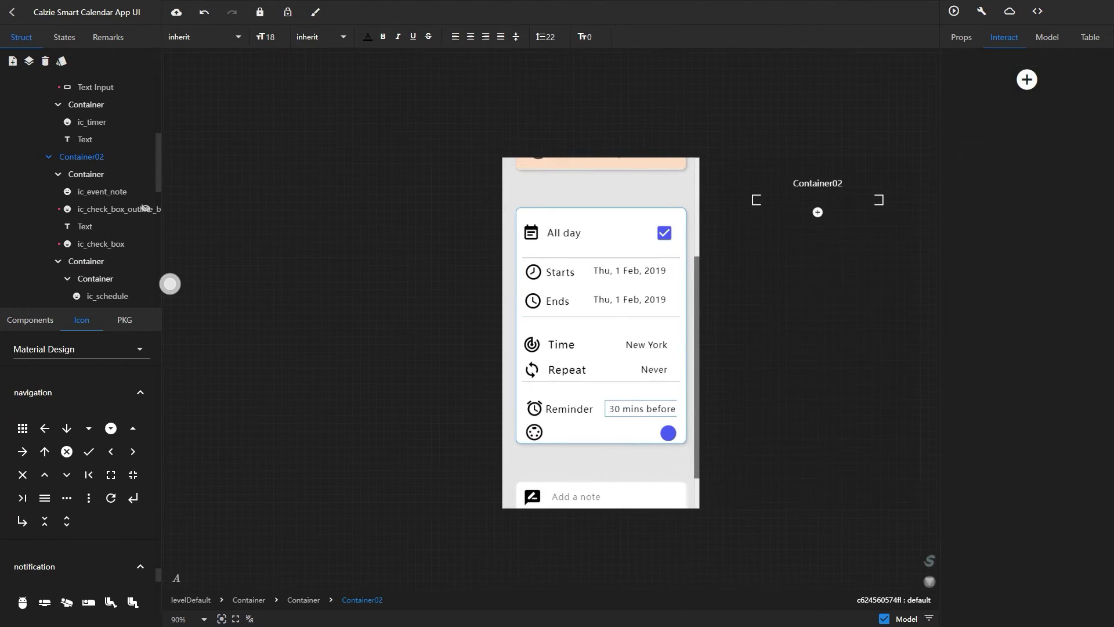
Point the color circle's State Swing at Container02, with State A default and State B State-1, and preview the screen.
click(668, 433)
click(1034, 188)
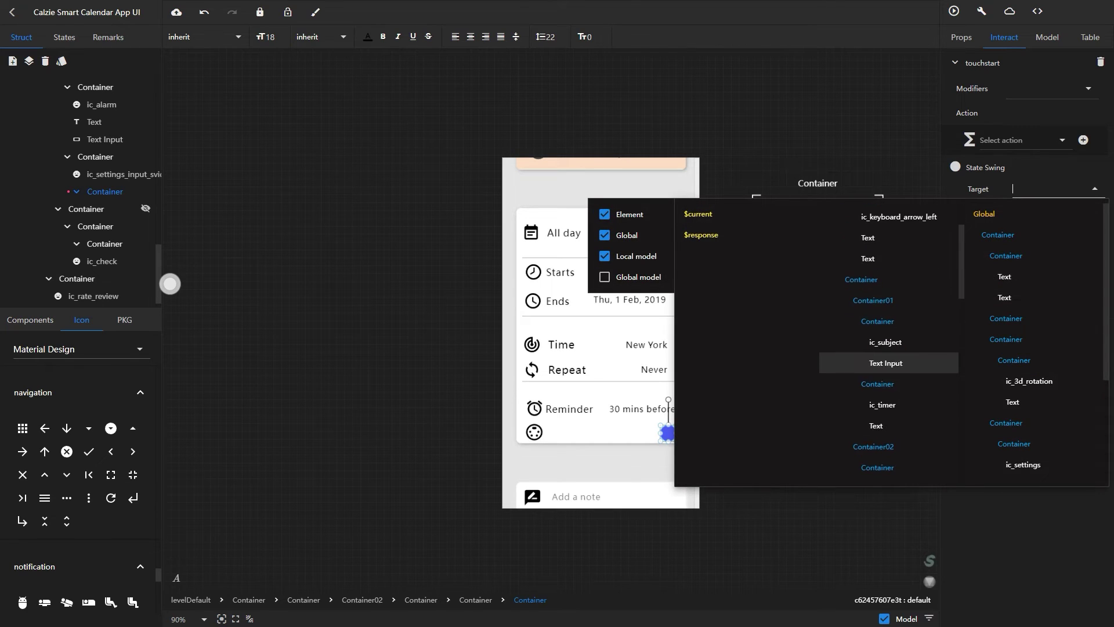
scroll(888, 380, down, 2)
click(888, 381)
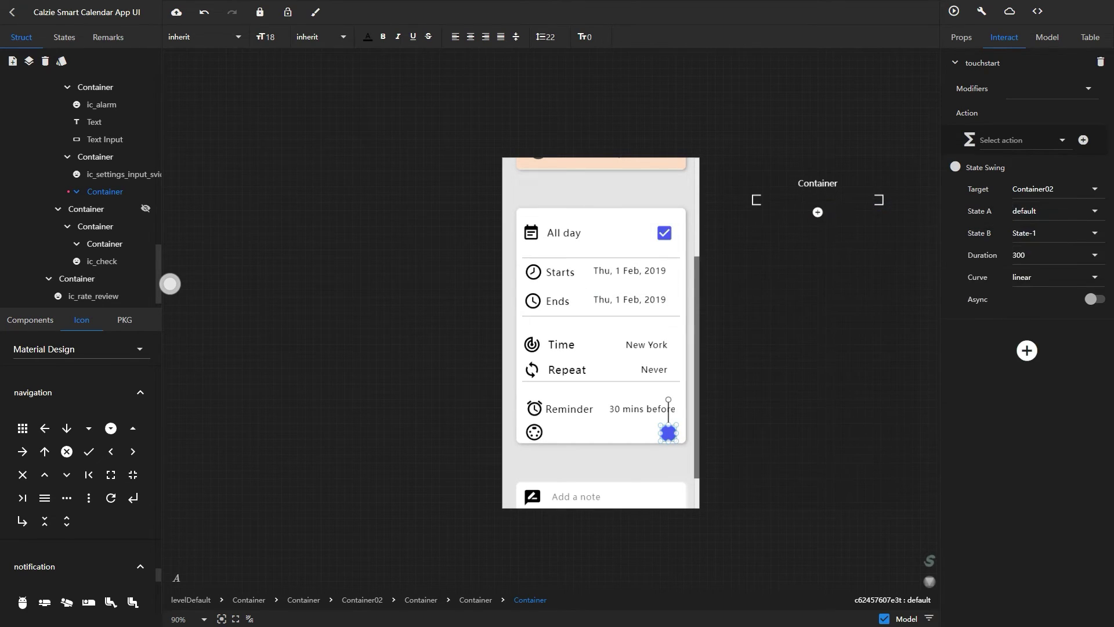
click(954, 11)
scroll(552, 329, down, 5)
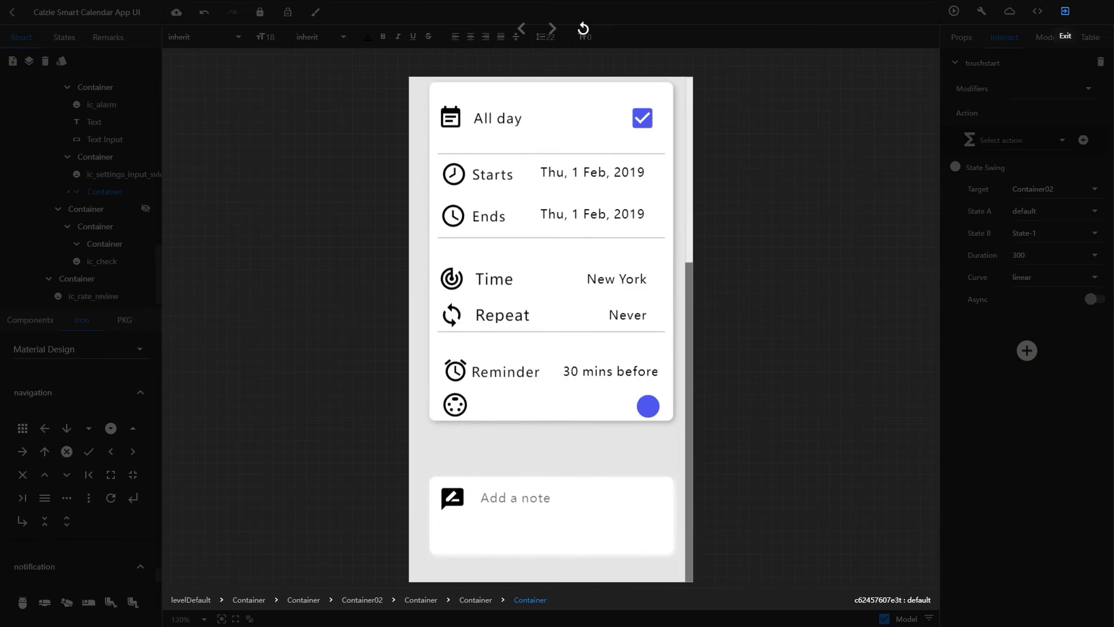
click(1065, 11)
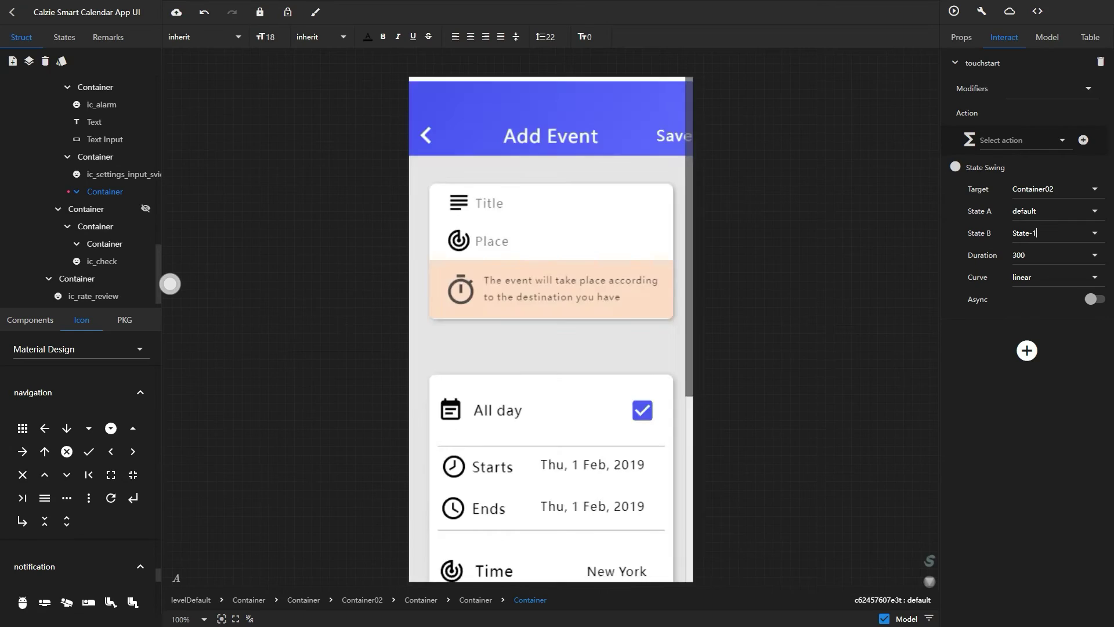
Add a second State Swing action to the color circle's touchstart event.
click(1084, 140)
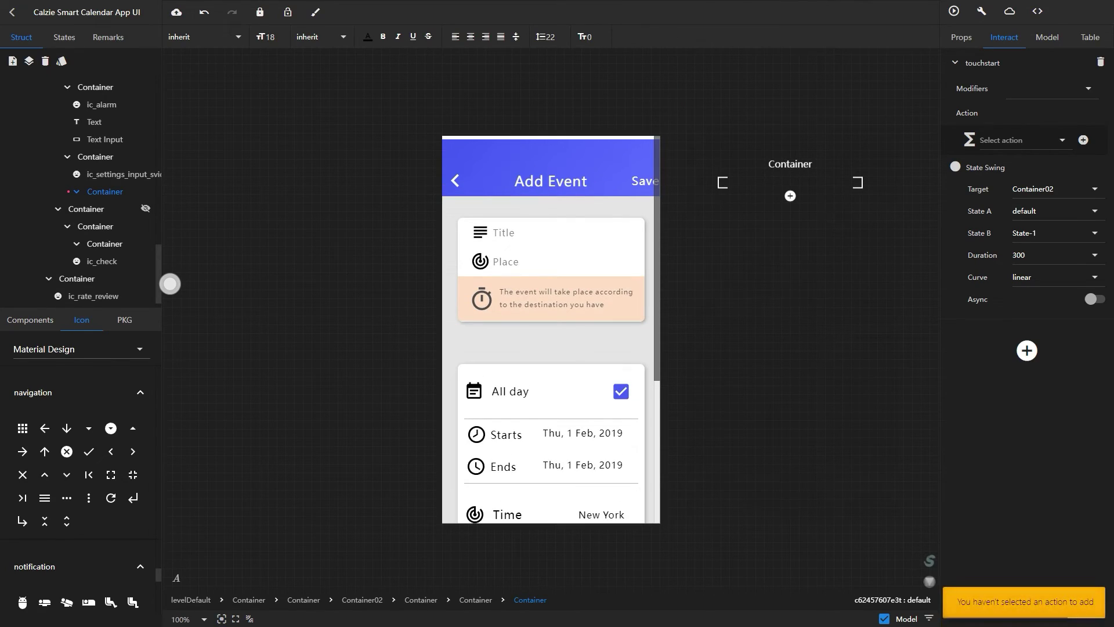
click(1026, 139)
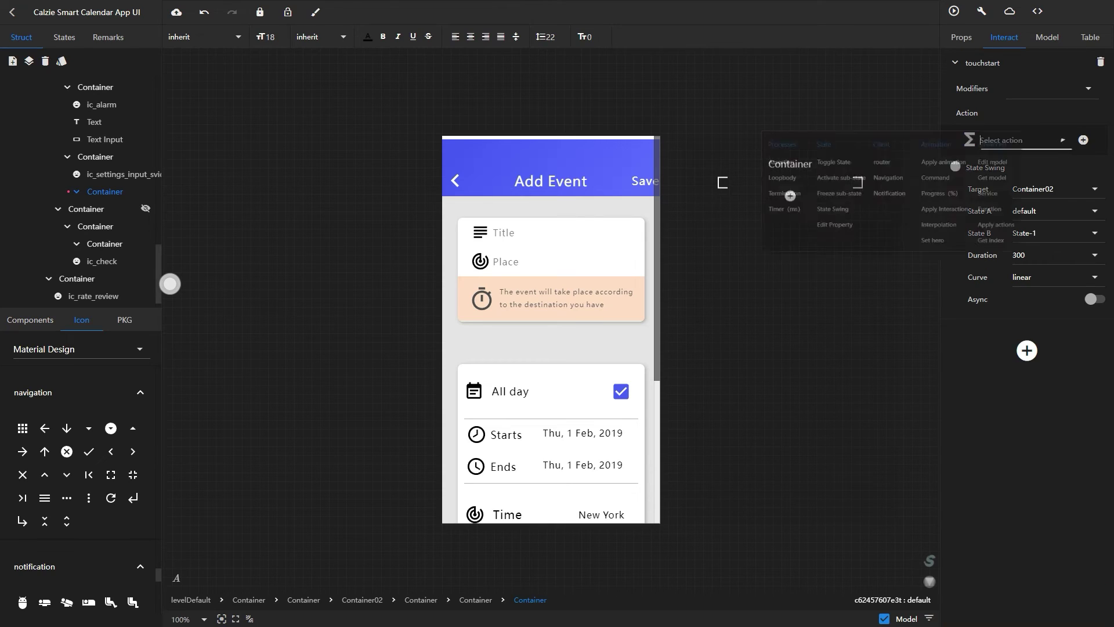
click(837, 195)
click(1084, 140)
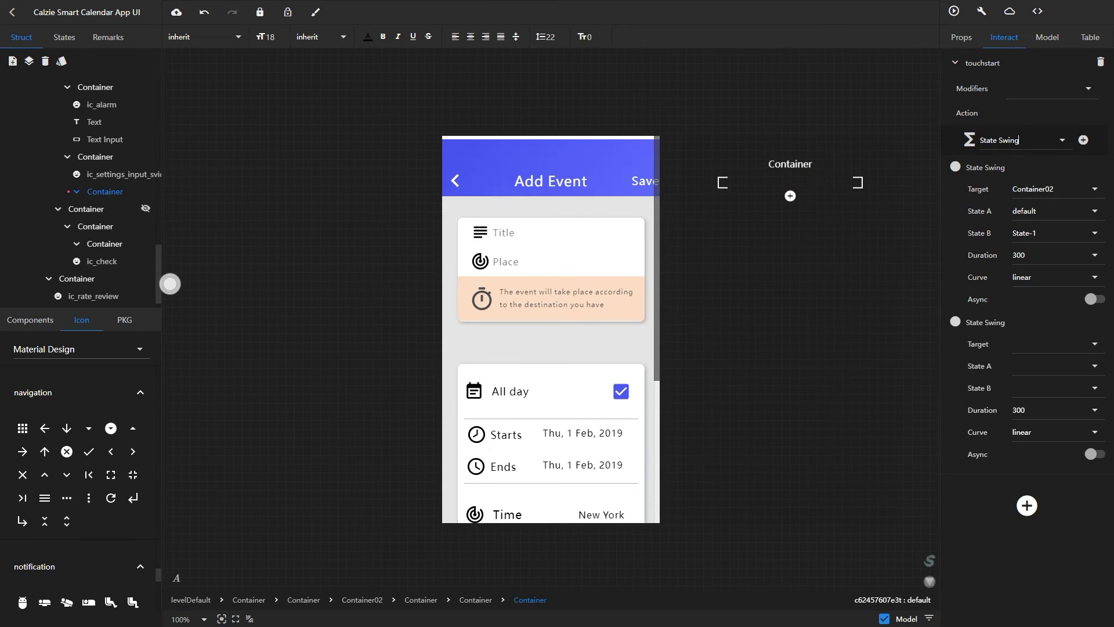
Rename the hidden color palette container to Container03 in the layer structure.
scroll(104, 212, down, 1)
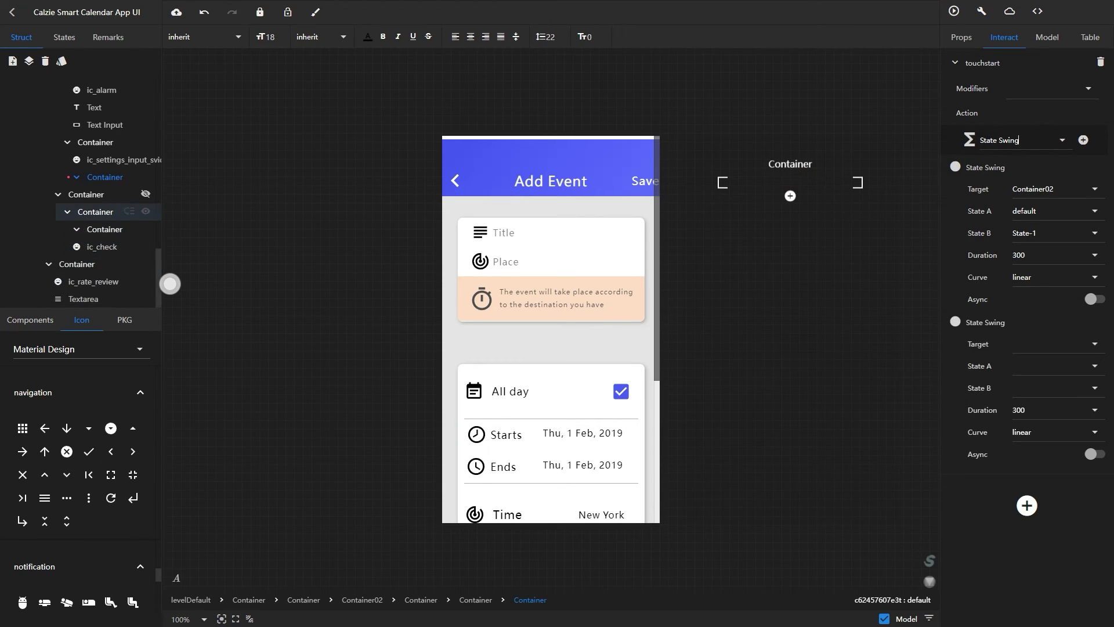
click(86, 195)
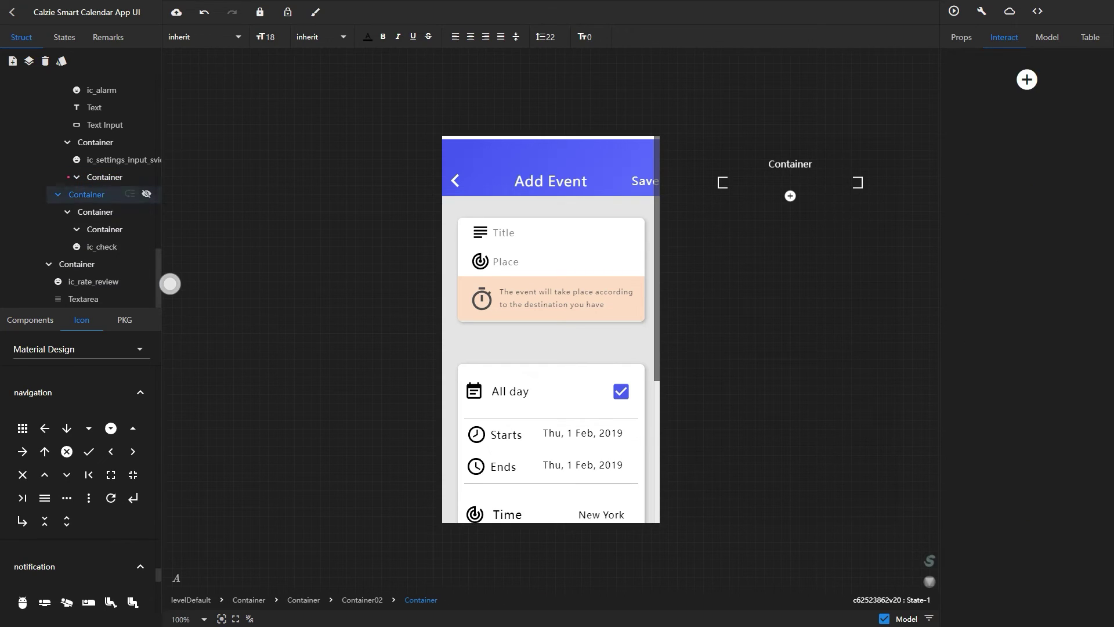
double_click(86, 195)
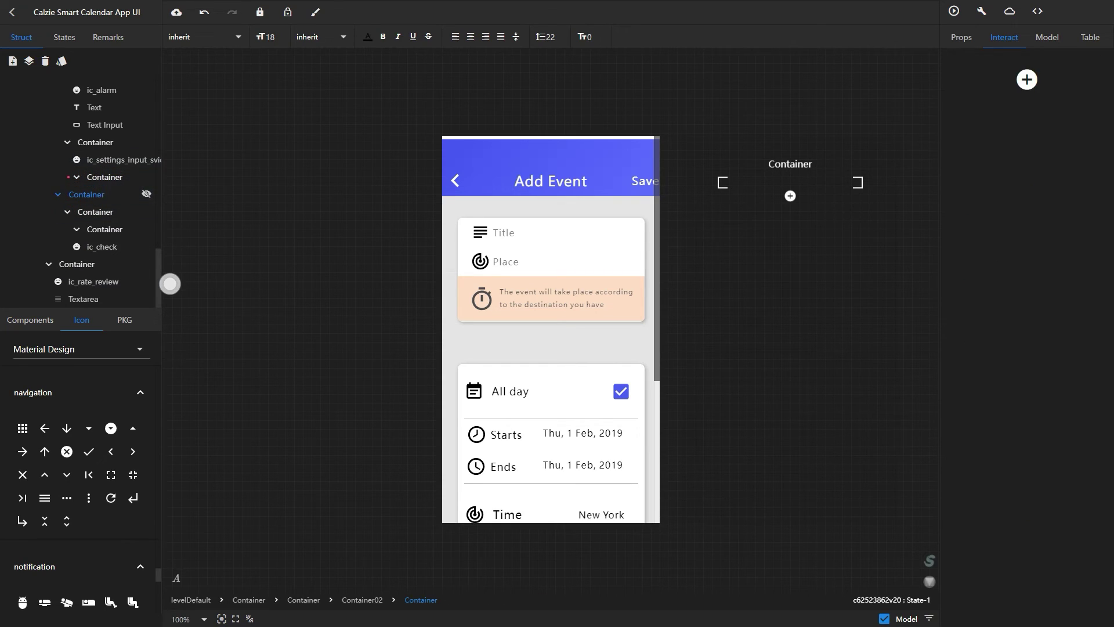
key(Return)
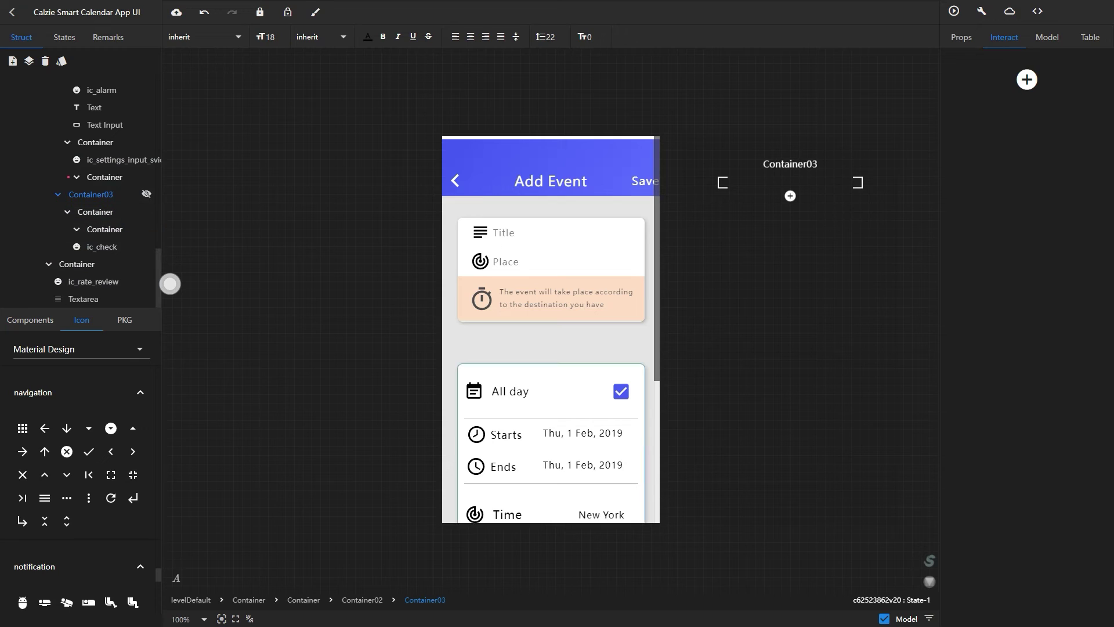
Set the color circle's second State Swing to target Container03, with State A default and State B State-1.
click(95, 142)
click(105, 177)
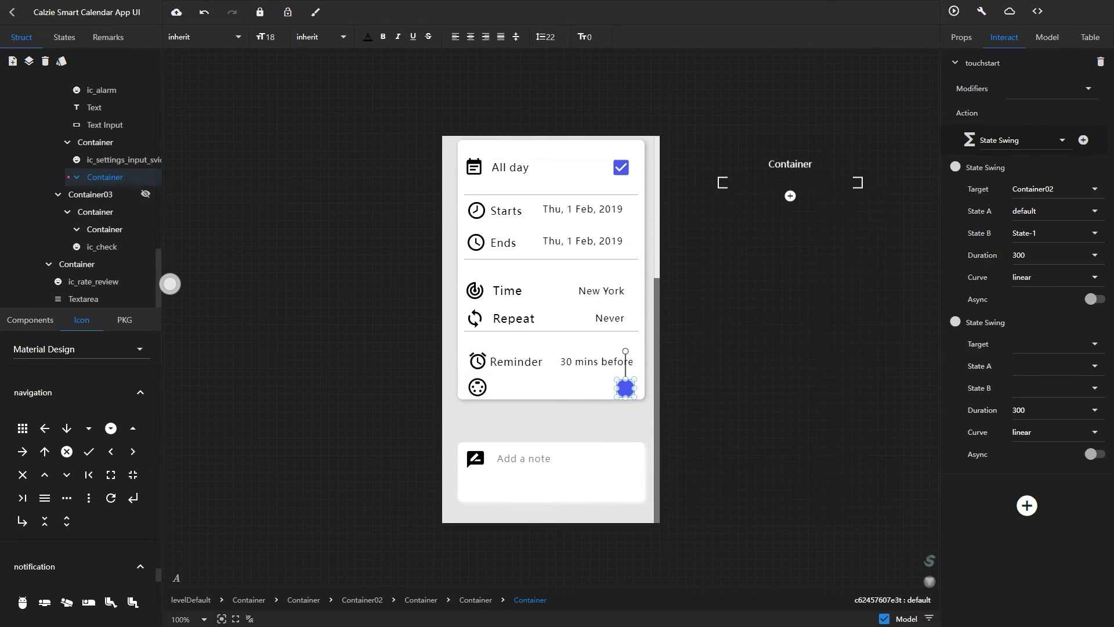
click(1054, 344)
scroll(894, 249, down, 2)
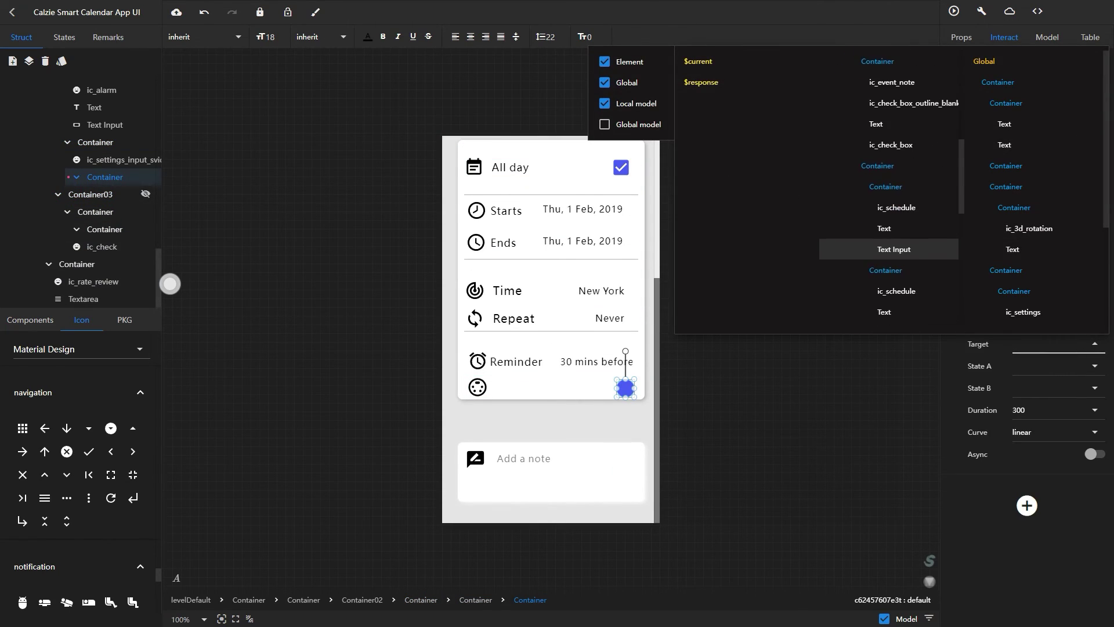
scroll(894, 249, down, 5)
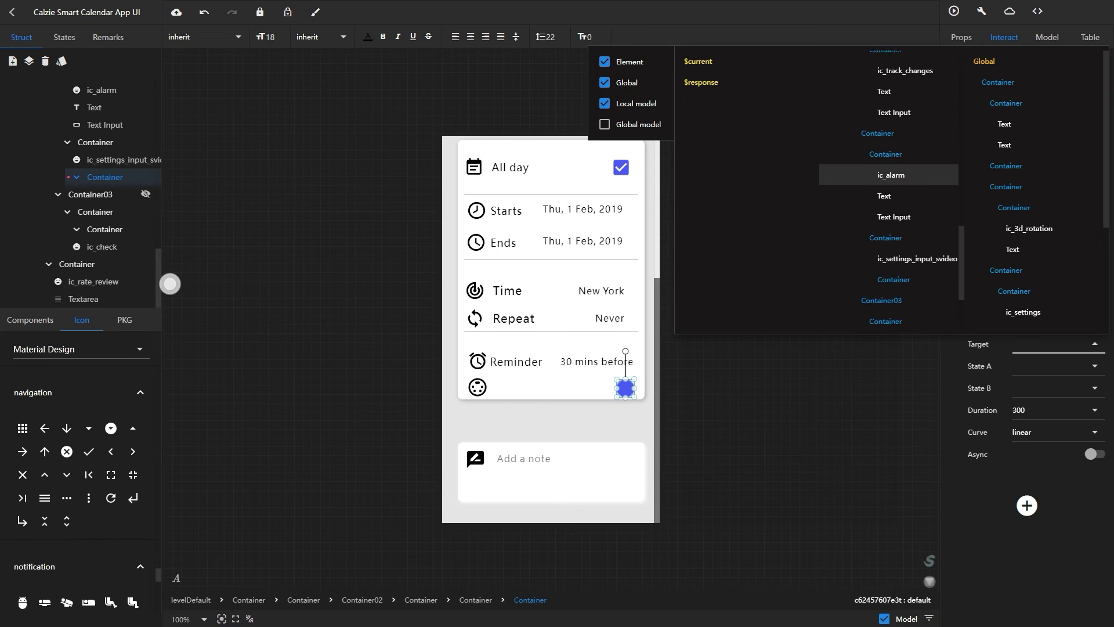
scroll(894, 249, down, 3)
click(881, 273)
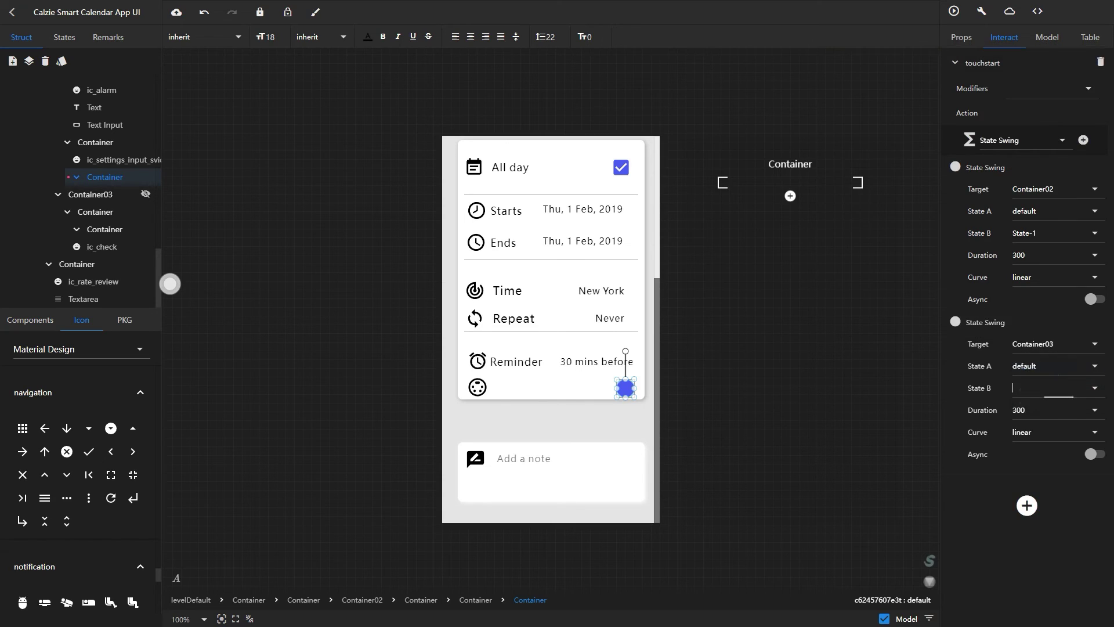
click(1045, 414)
Preview the screen and test toggling the color palette with the color circle.
click(954, 11)
scroll(551, 329, down, 5)
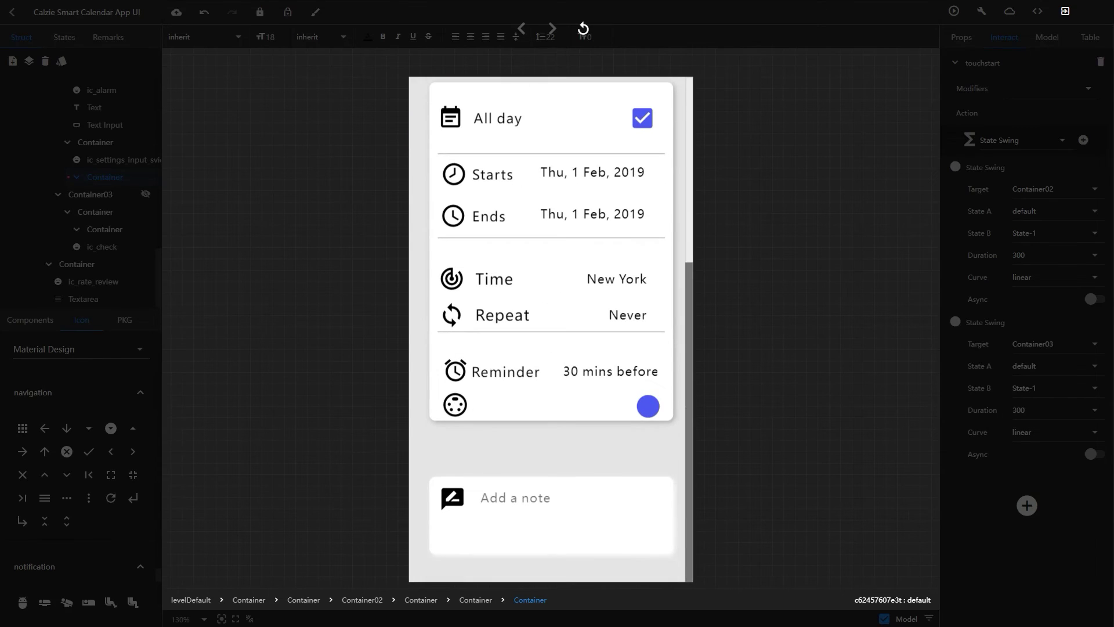
click(648, 439)
click(648, 439)
Exit the preview and set the duration of the State Swing targeting Container03 to 0.
key(Escape)
key(Tab)
text(0)
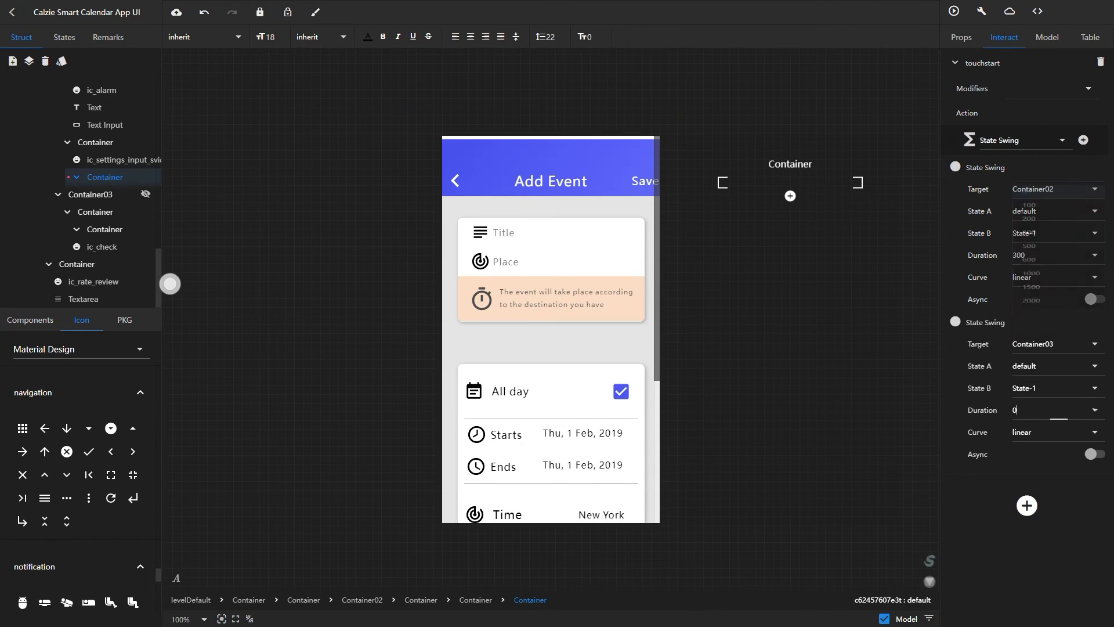
Preview the screen and test showing and hiding the color palette with the color circle.
click(955, 11)
scroll(648, 371, down, 5)
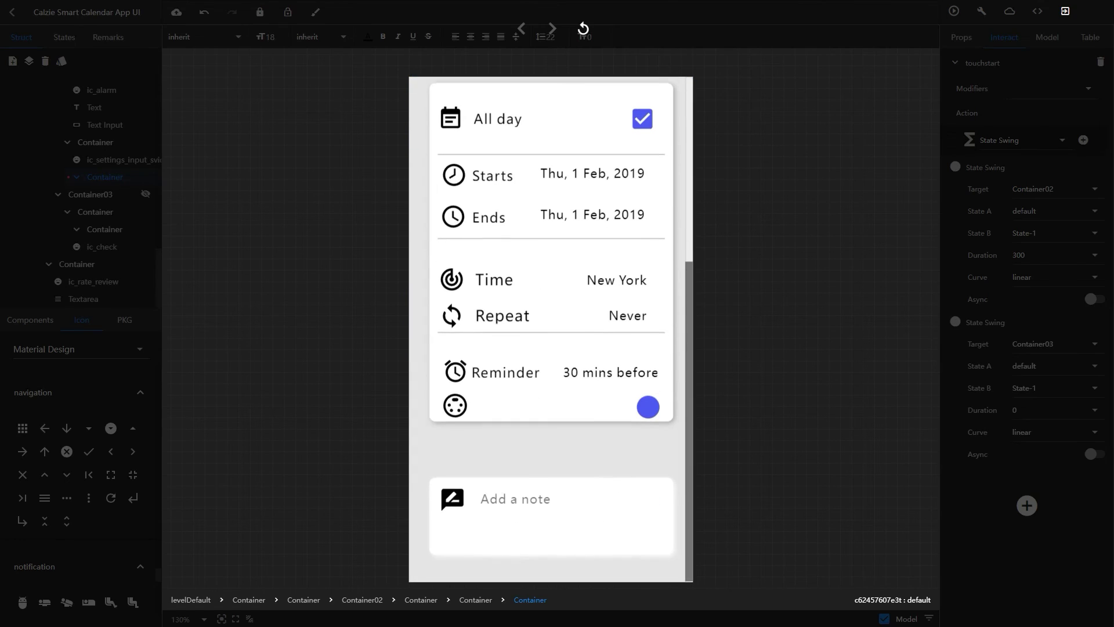
click(648, 406)
click(648, 352)
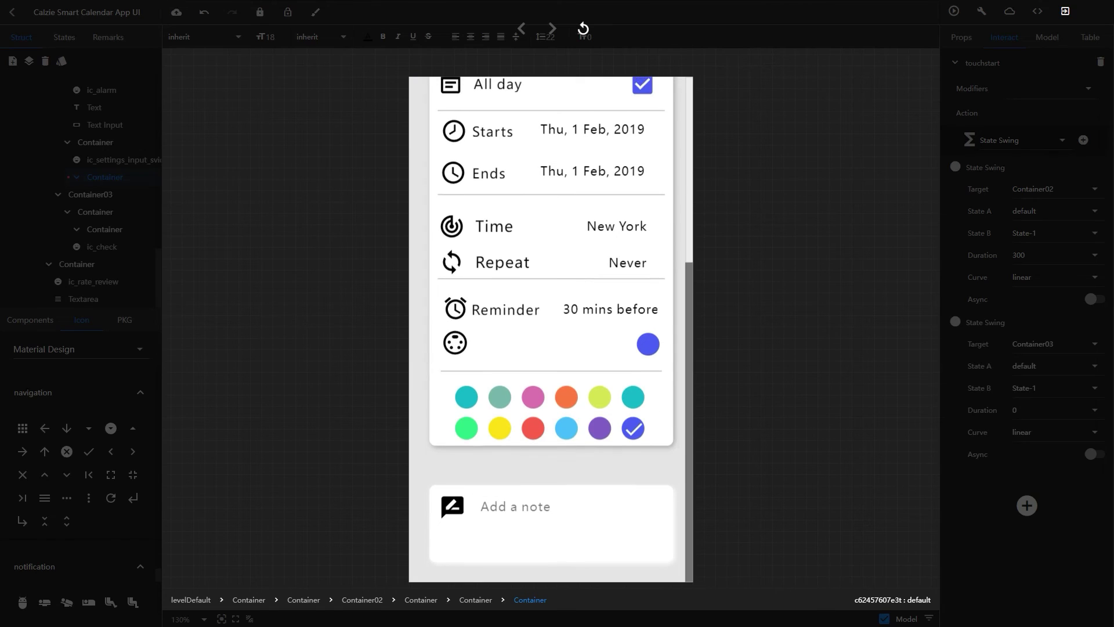
click(649, 406)
click(648, 353)
click(1066, 11)
Set the duration of the State Swing targeting Container02 to 600 and test the color palette's slower transition in the preview.
click(1053, 256)
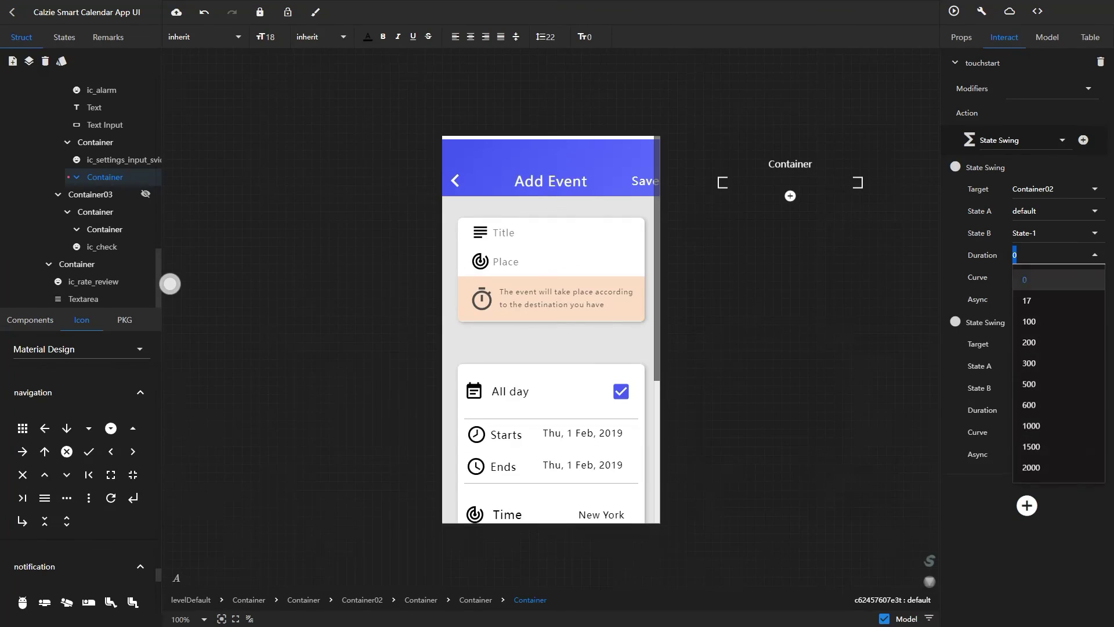
click(1056, 405)
click(954, 11)
scroll(648, 371, down, 5)
click(648, 404)
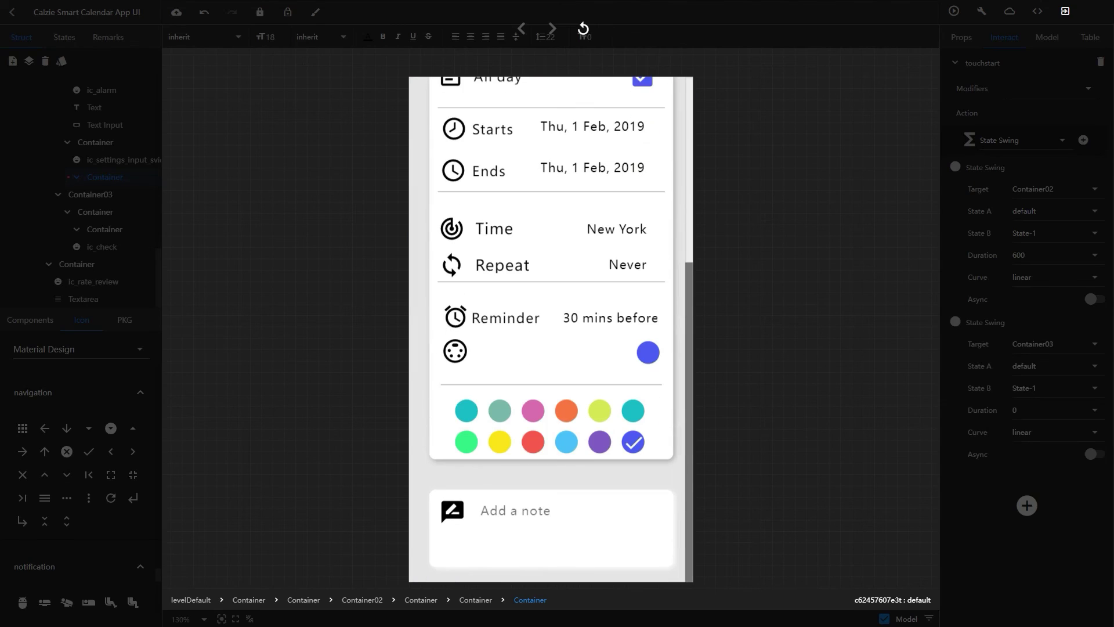
scroll(648, 371, up, 5)
scroll(648, 371, down, 5)
click(648, 352)
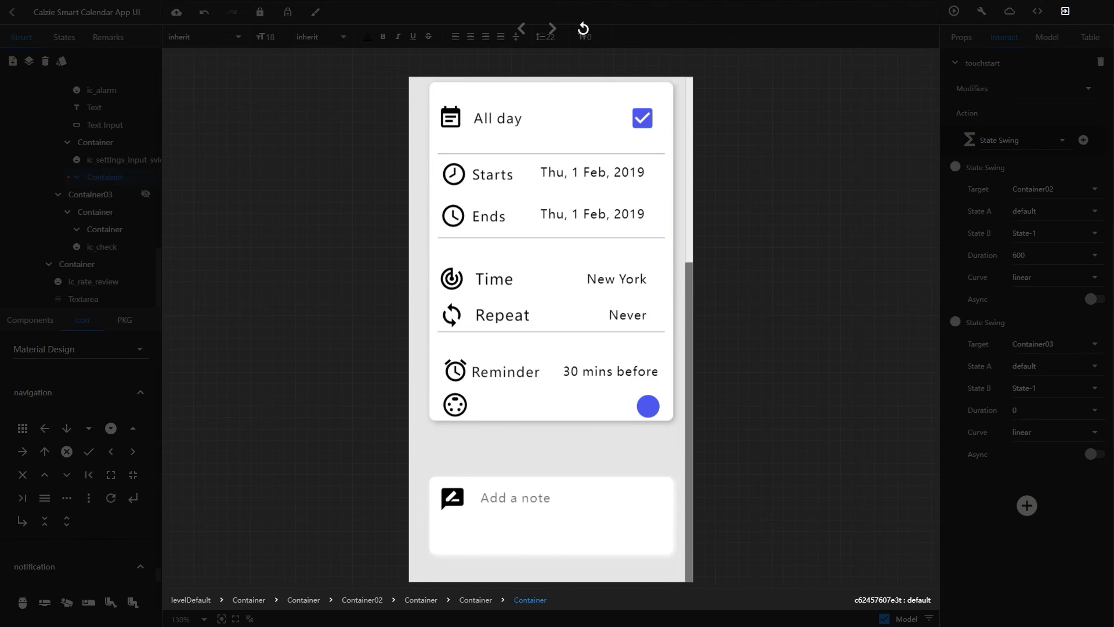
key(Escape)
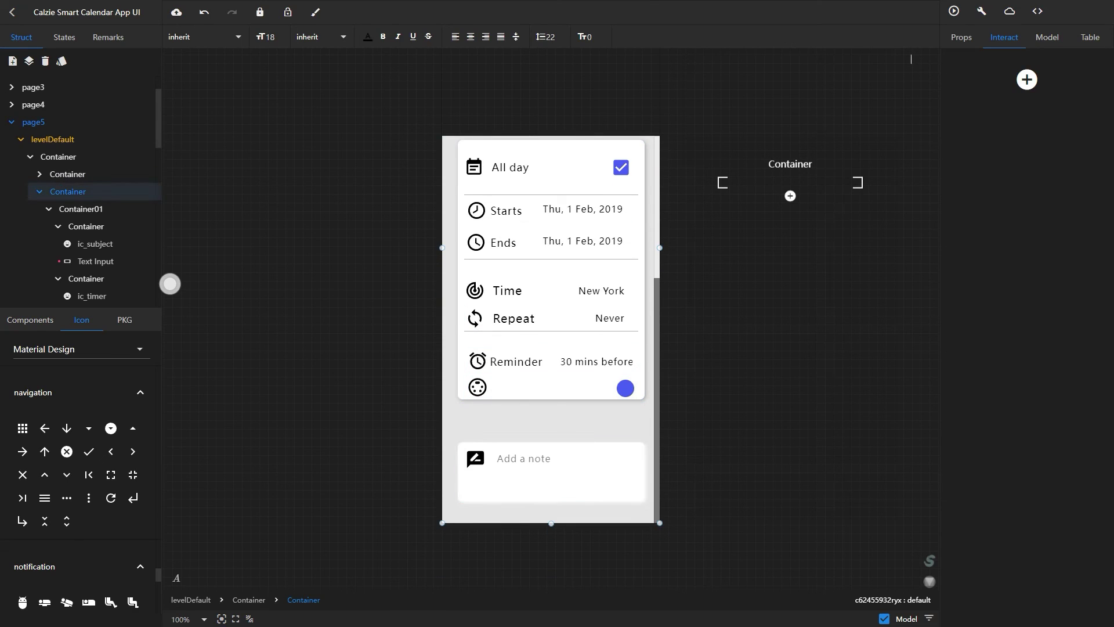
Slightly shorten the scrolling container that holds the Add Event cards by moving its lower edge up.
drag(551, 523, 552, 514)
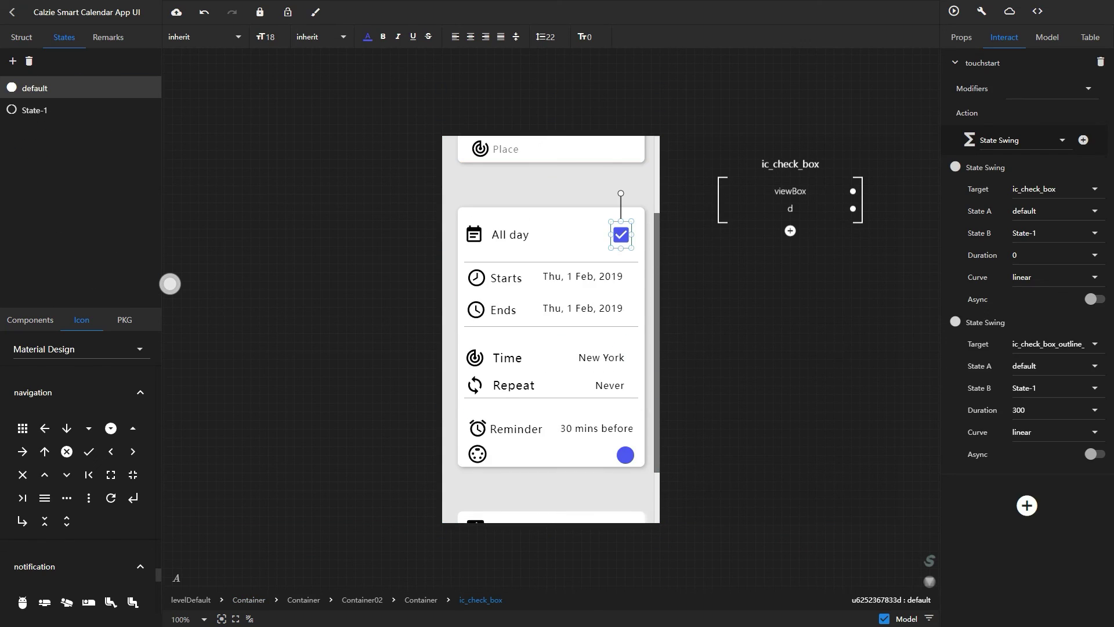
Preview the Add Event screen and test the Place field, the All day checkbox and the color circle.
click(955, 11)
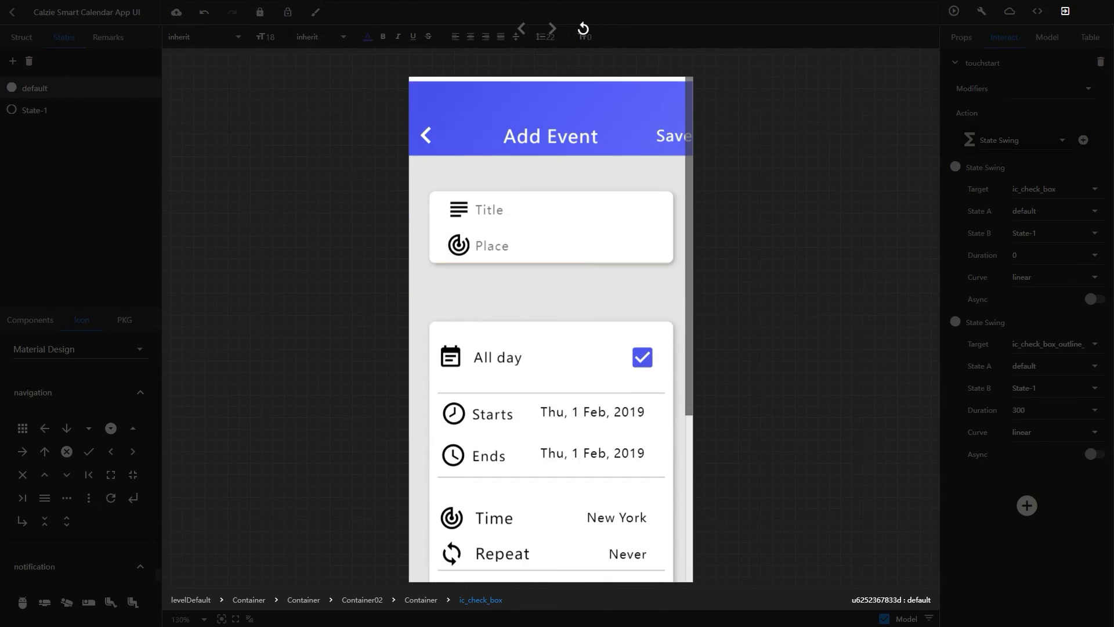
click(492, 247)
scroll(551, 330, down, 4)
click(643, 162)
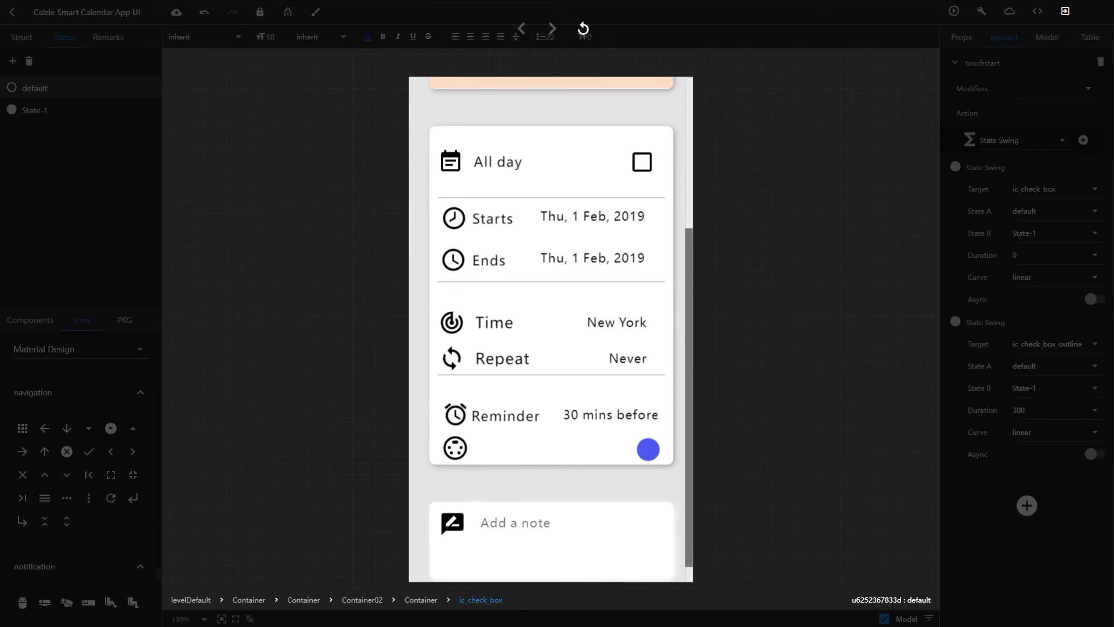
scroll(550, 330, up, 3)
click(642, 313)
scroll(551, 329, down, 4)
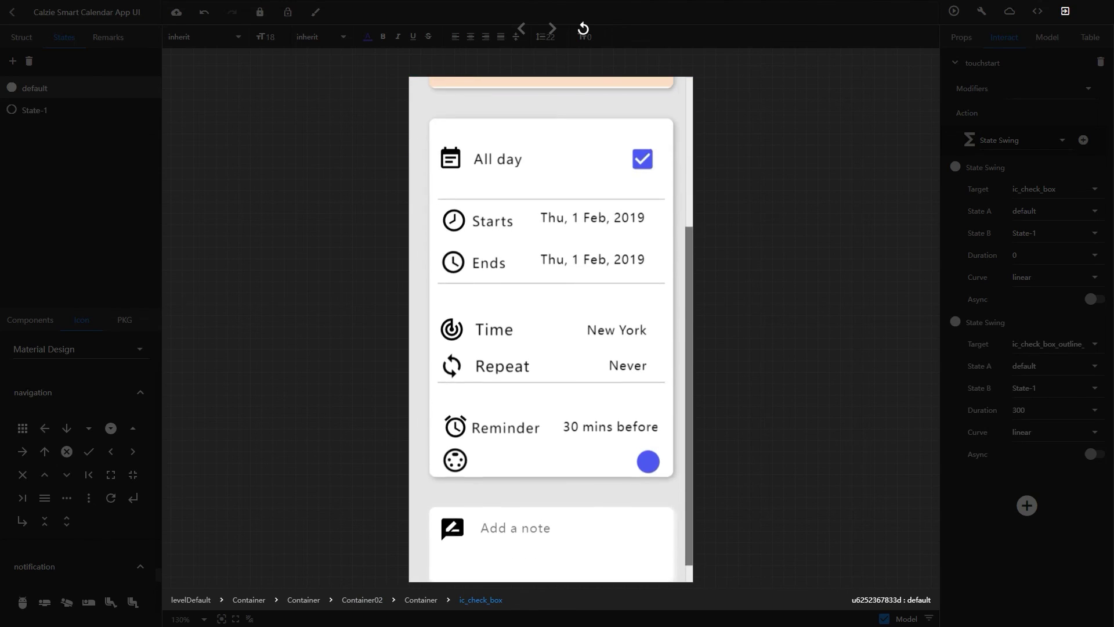
click(647, 461)
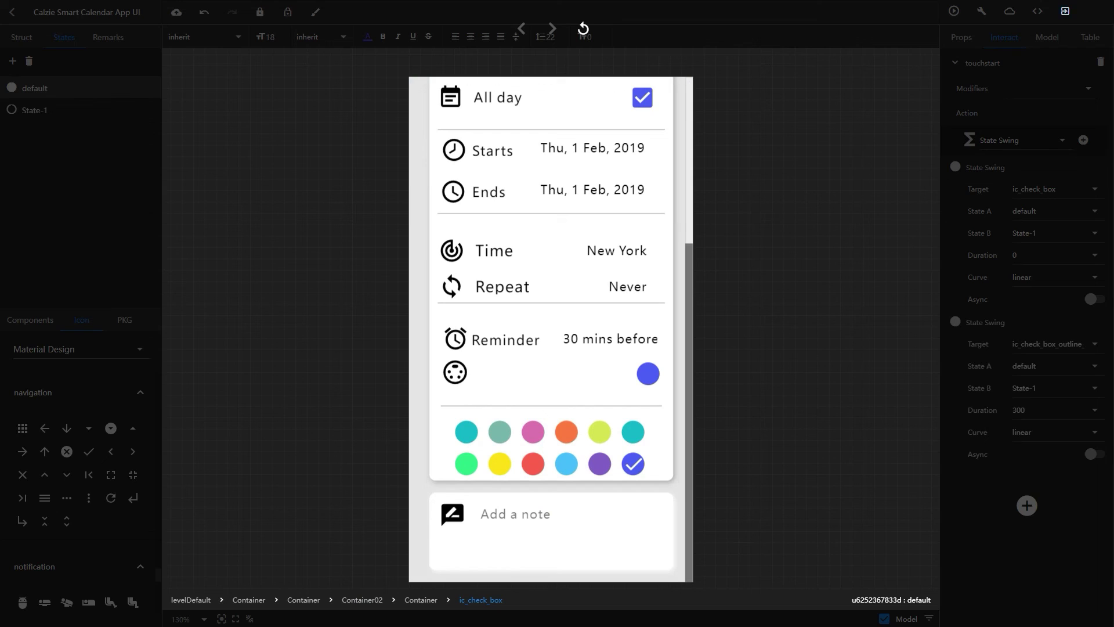